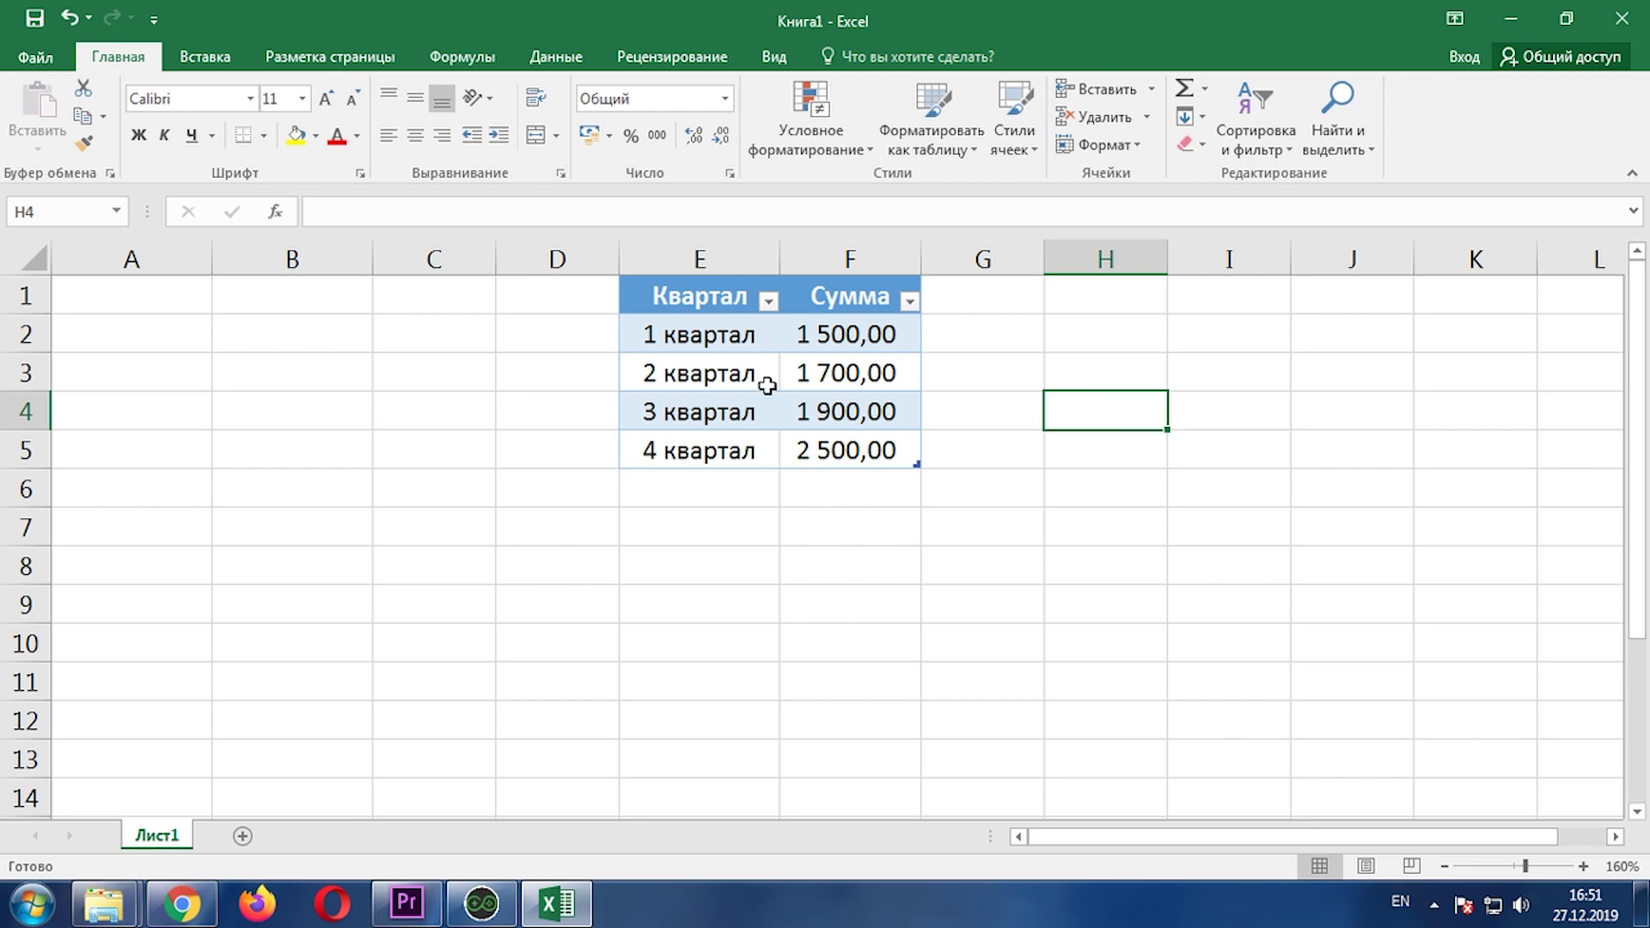
- Select the quarterly table E1:F5, including the Квартал and Сумма header cells
{"action": "left_click_drag", "start_coordinate": [700, 294], "coordinate": [851, 456]}
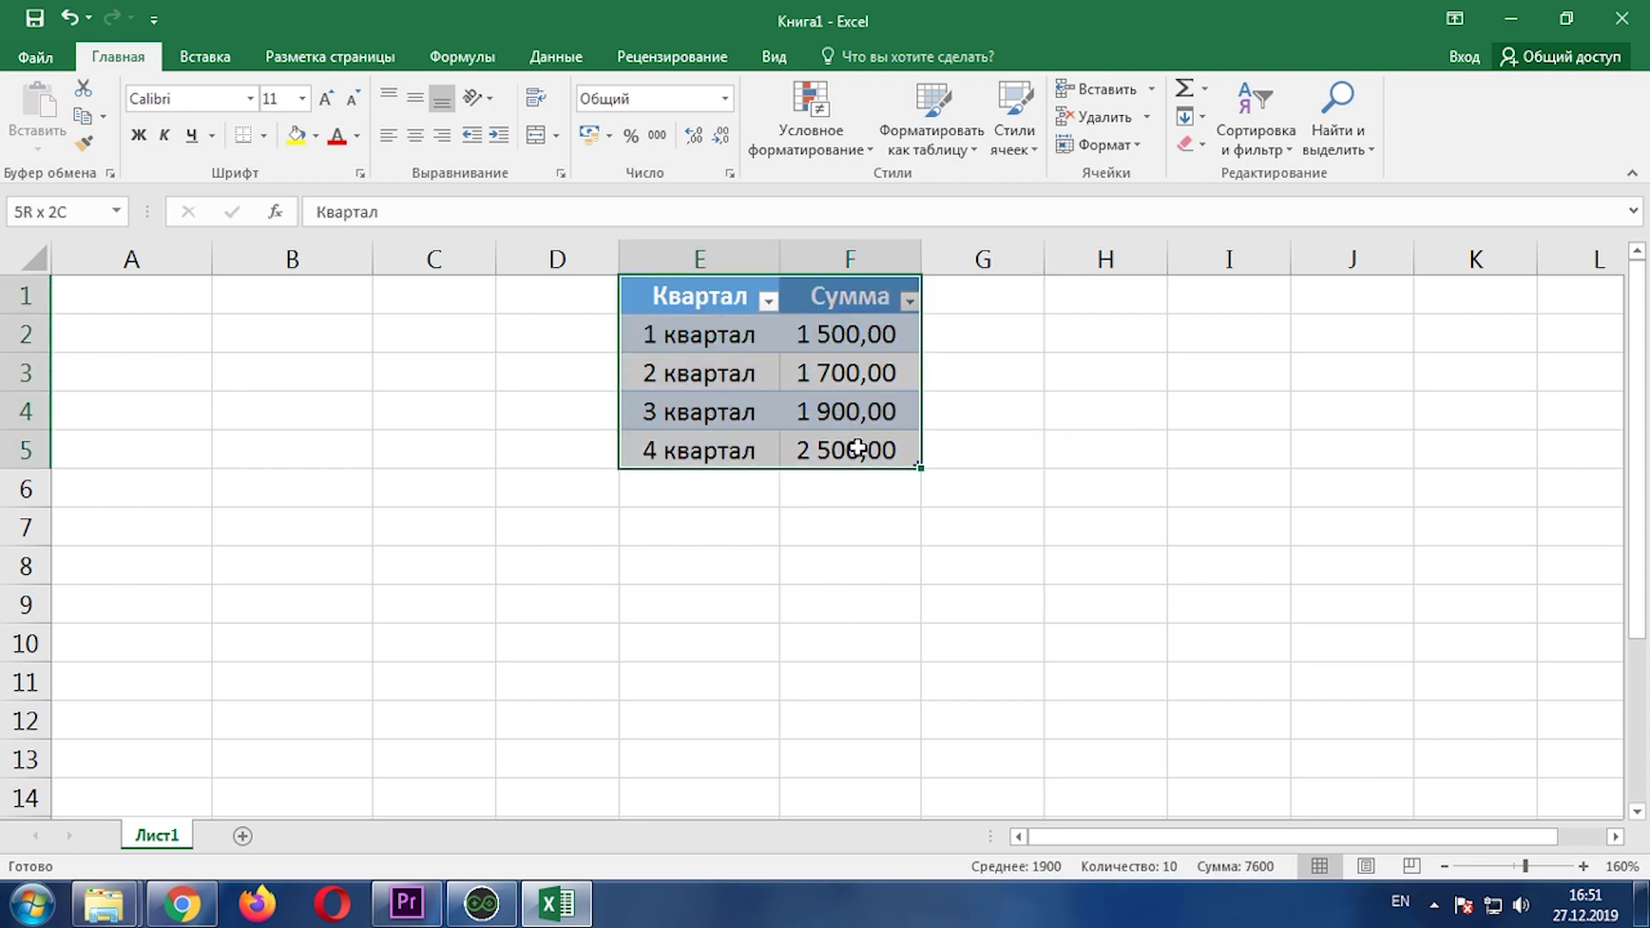
{"action": "left_click", "coordinate": [700, 378]}
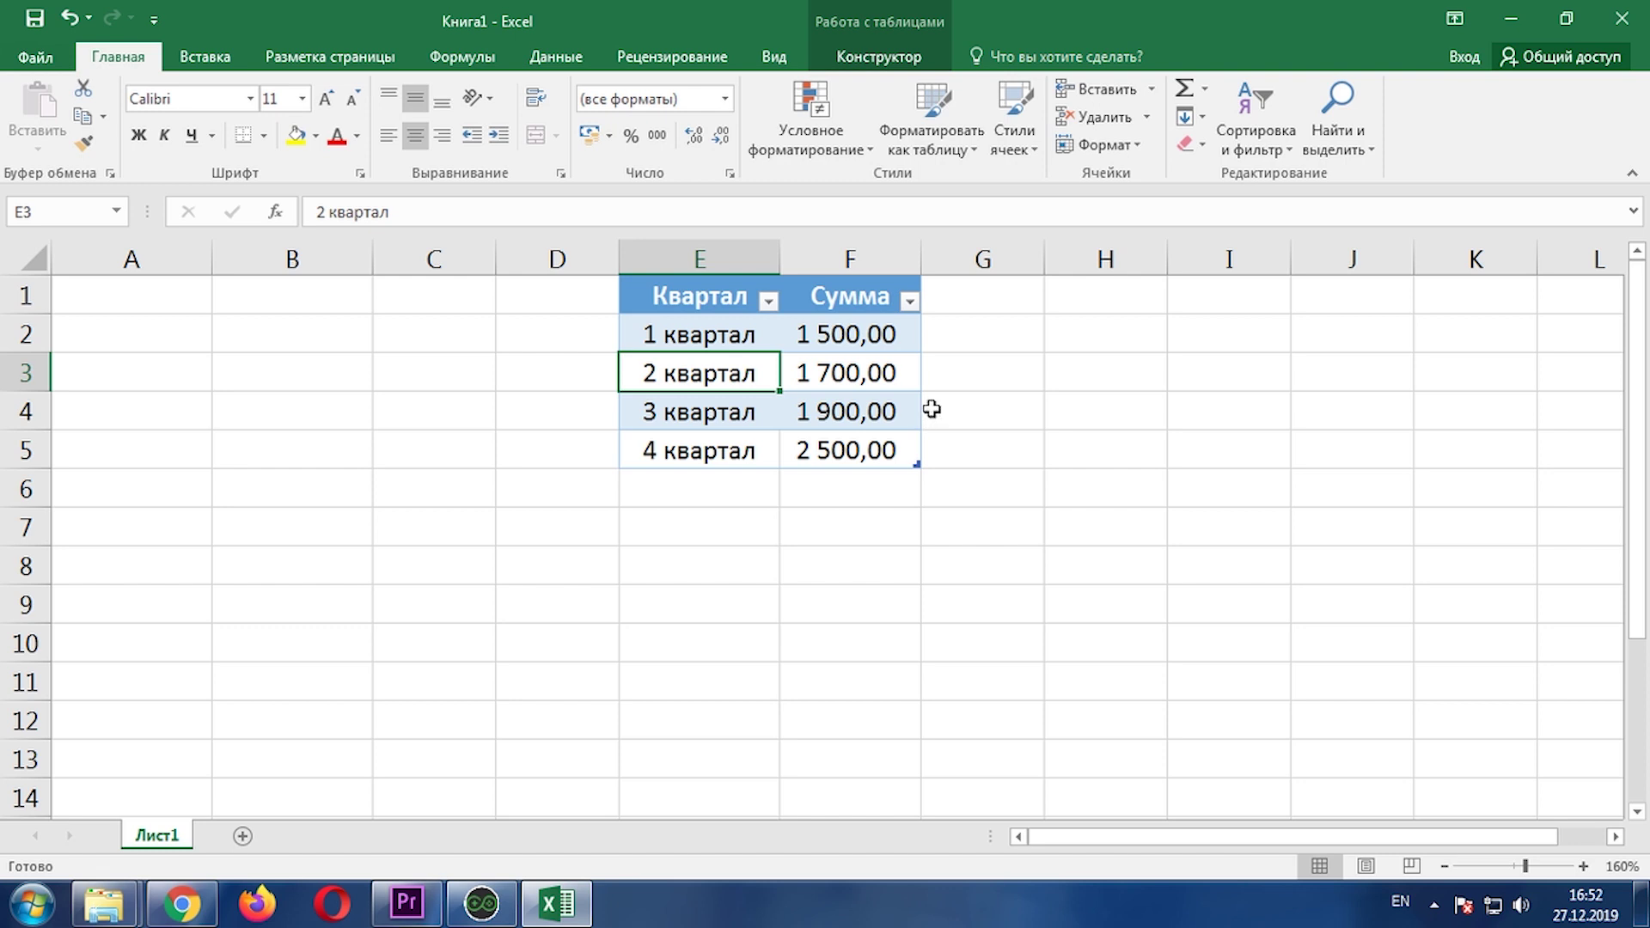
{"action": "left_click_drag", "start_coordinate": [718, 297], "coordinate": [838, 441]}
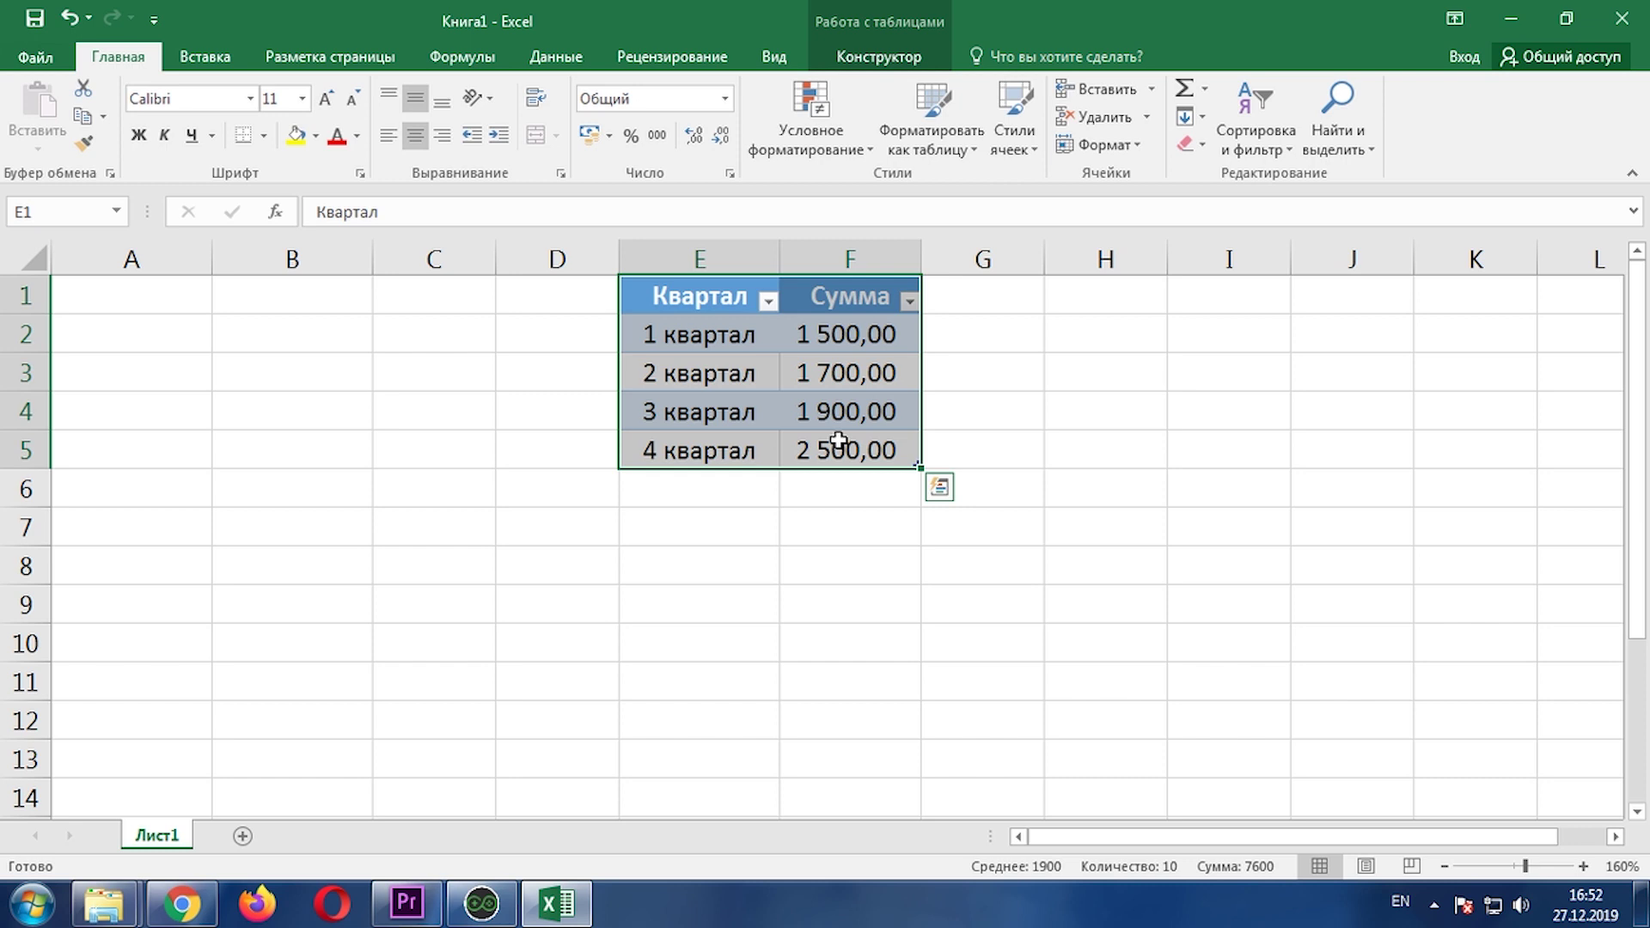
- Insert the recommended clustered column chart of the four quarters' Сумма values
{"action": "left_click", "coordinate": [197, 58]}
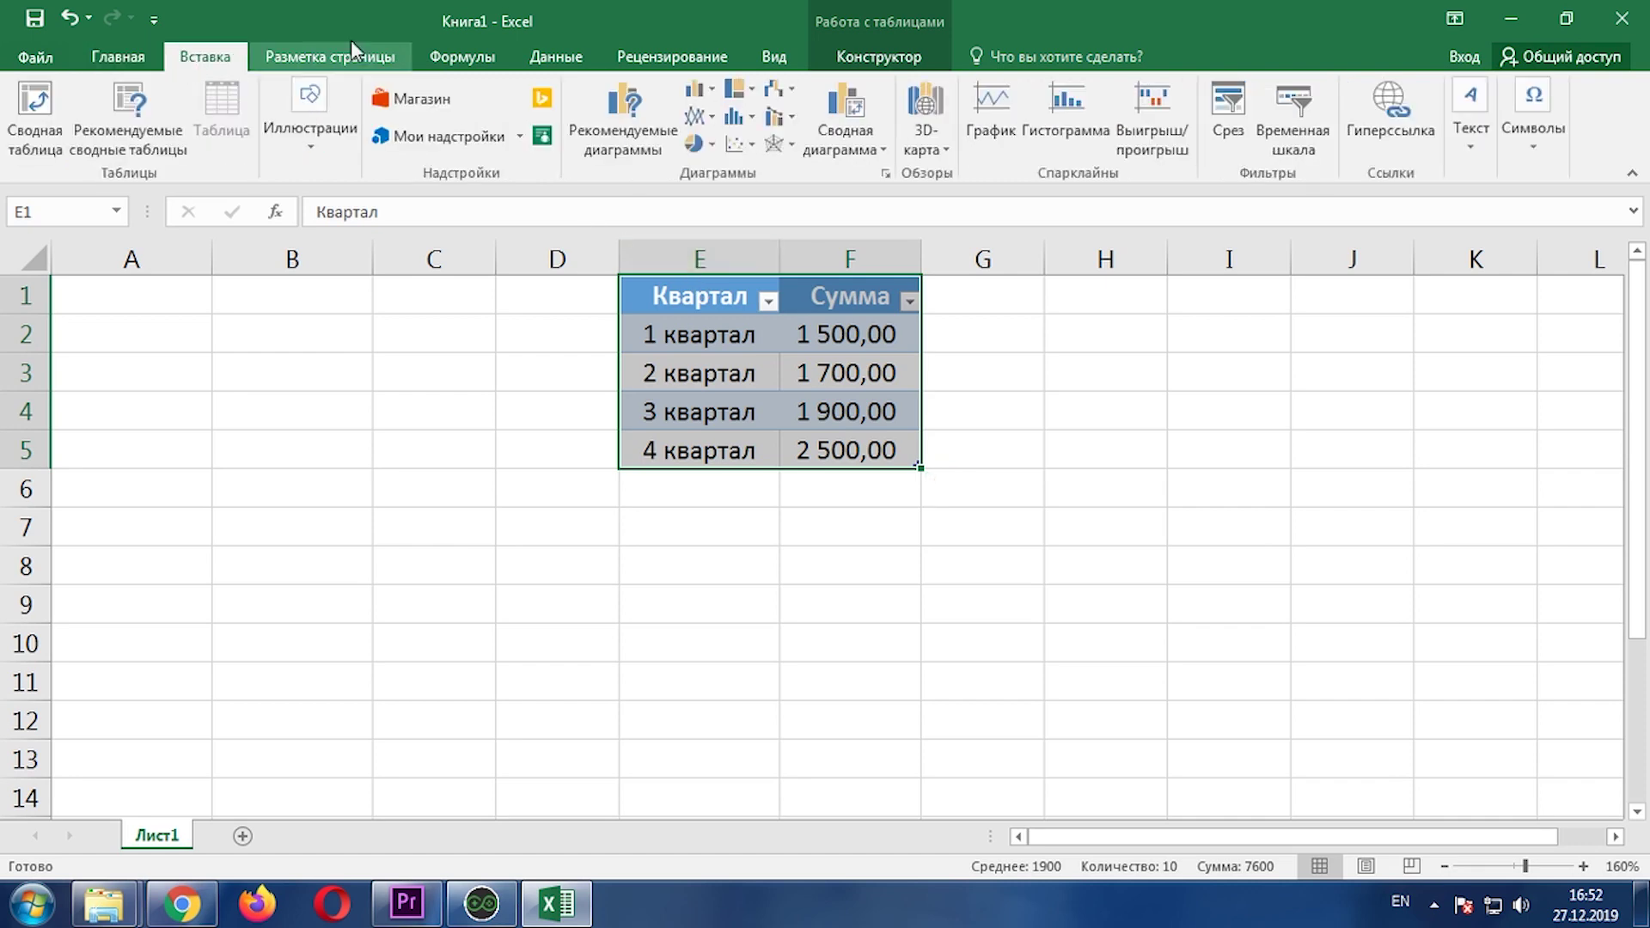
{"action": "left_click", "coordinate": [627, 116]}
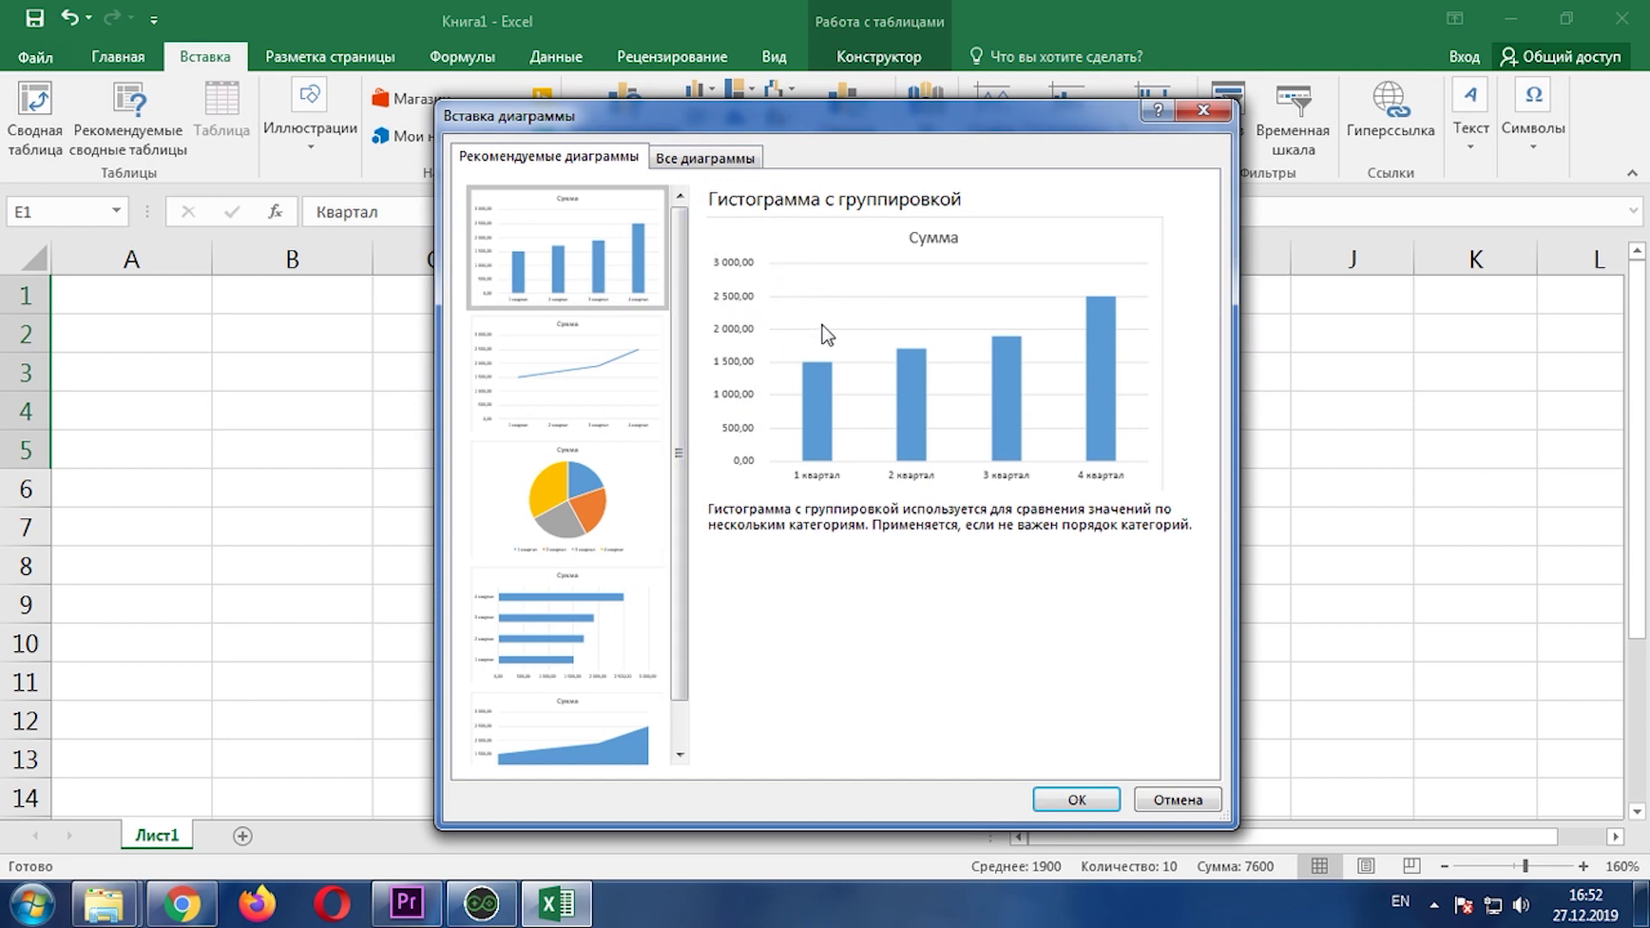
{"action": "left_click", "coordinate": [1075, 800]}
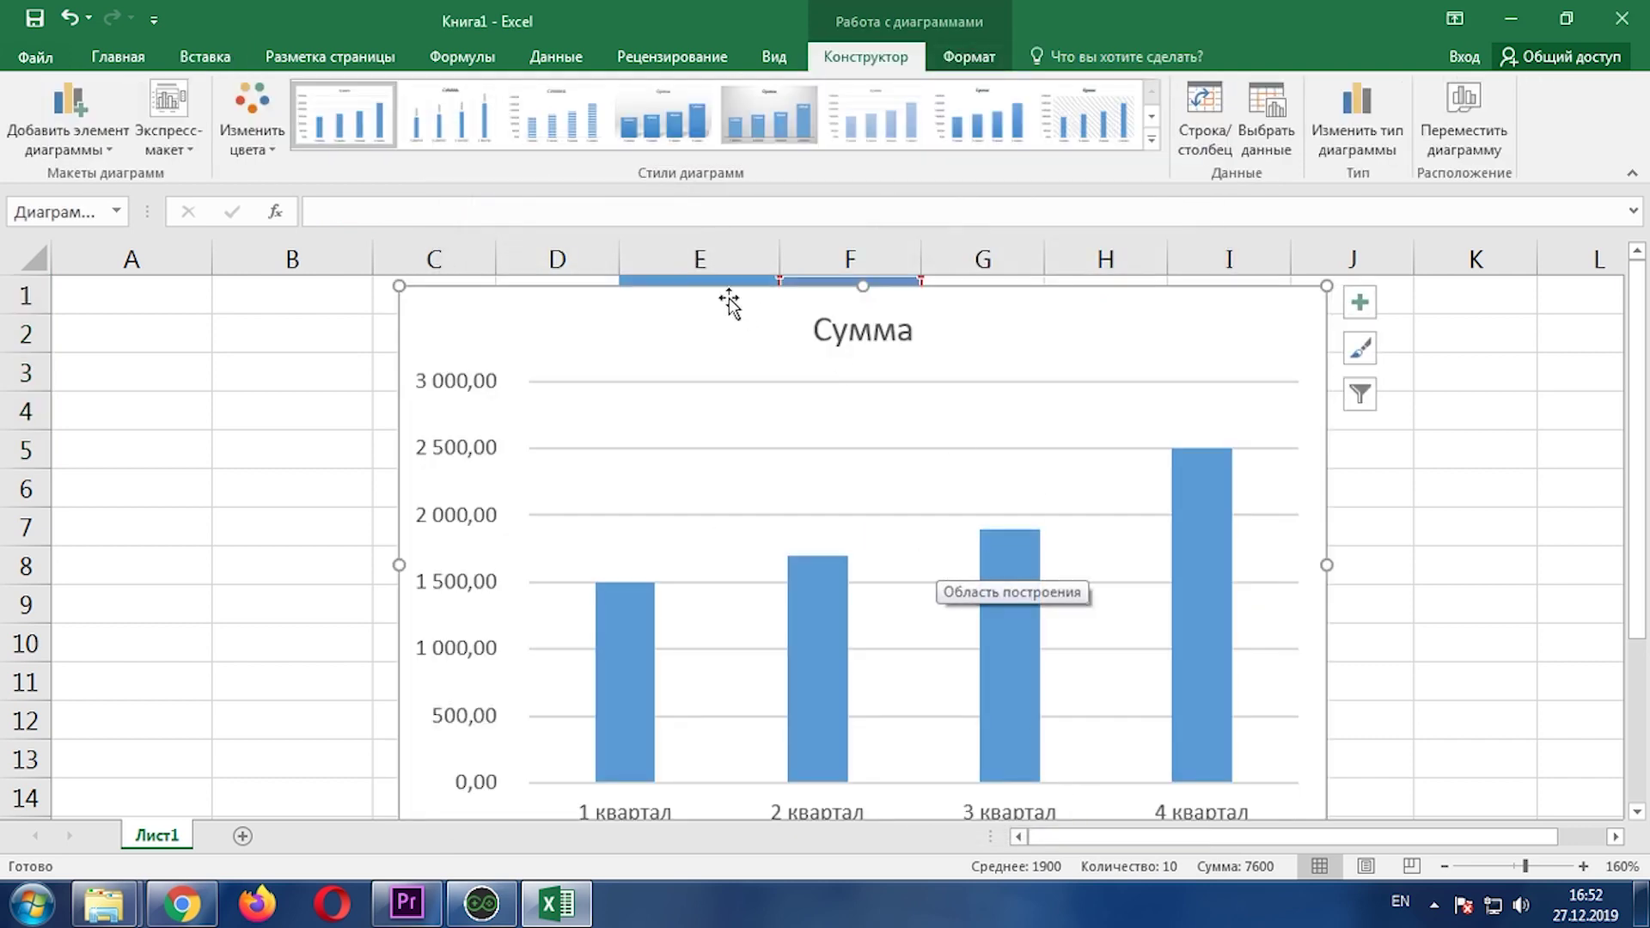
- Apply the dark chart style with charcoal background and gradient blue columns
{"action": "mouse_move", "coordinate": [686, 320]}
{"action": "left_mouse_down"}
{"action": "mouse_move", "coordinate": [693, 306]}
{"action": "mouse_move", "coordinate": [694, 324]}
{"action": "left_mouse_up"}
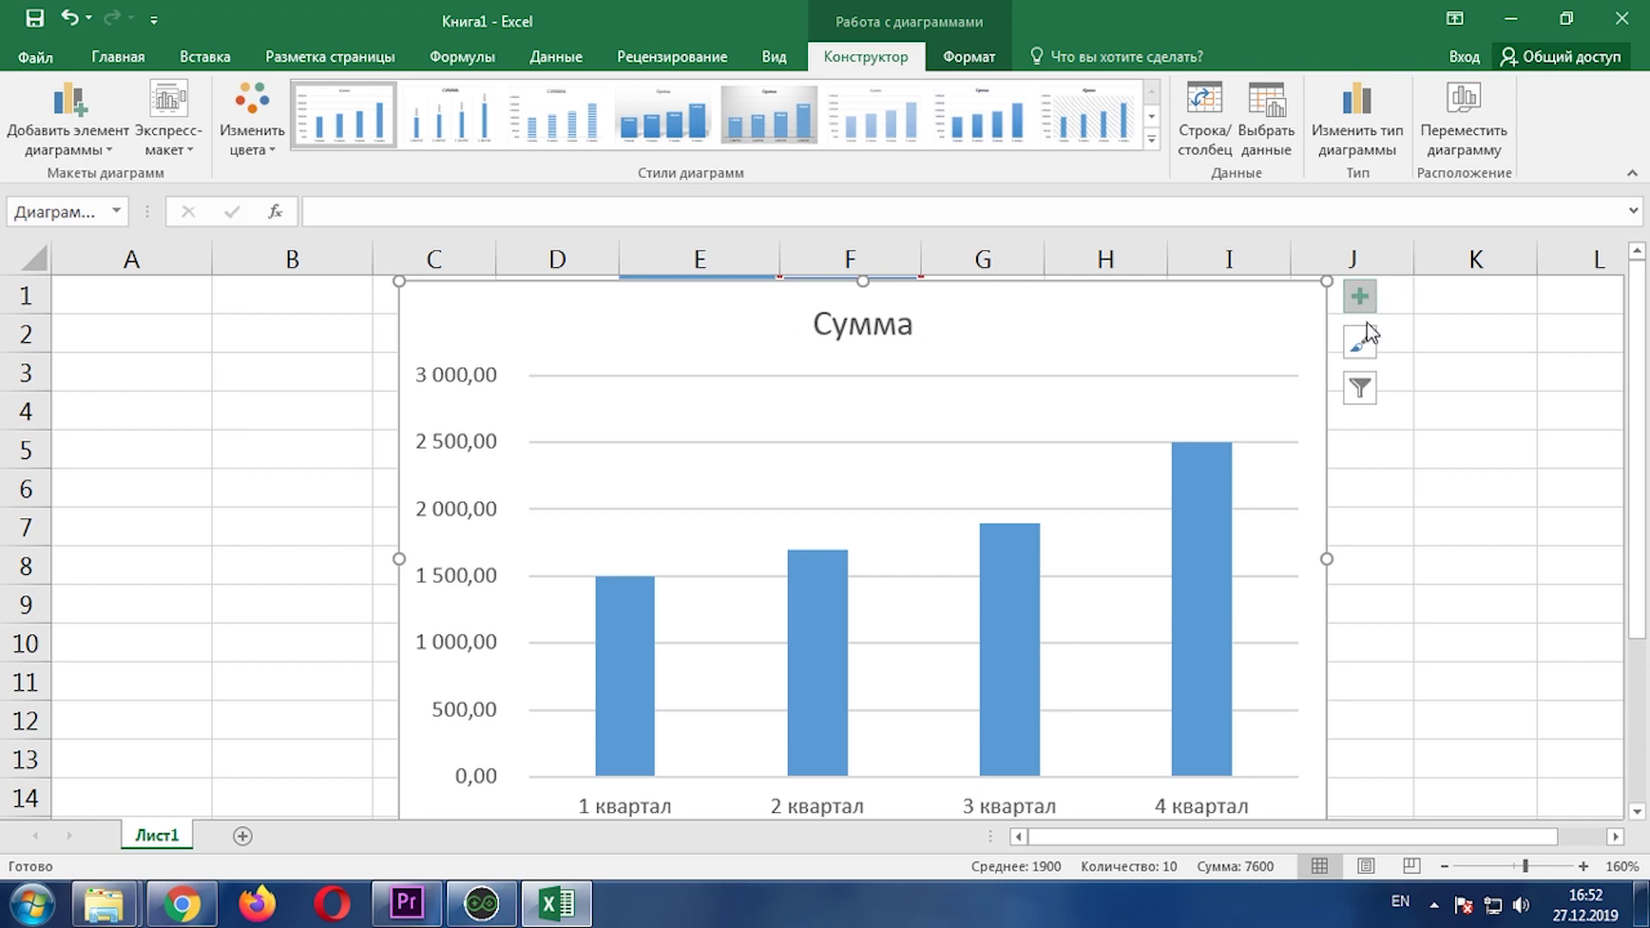
{"action": "left_click", "coordinate": [1359, 344]}
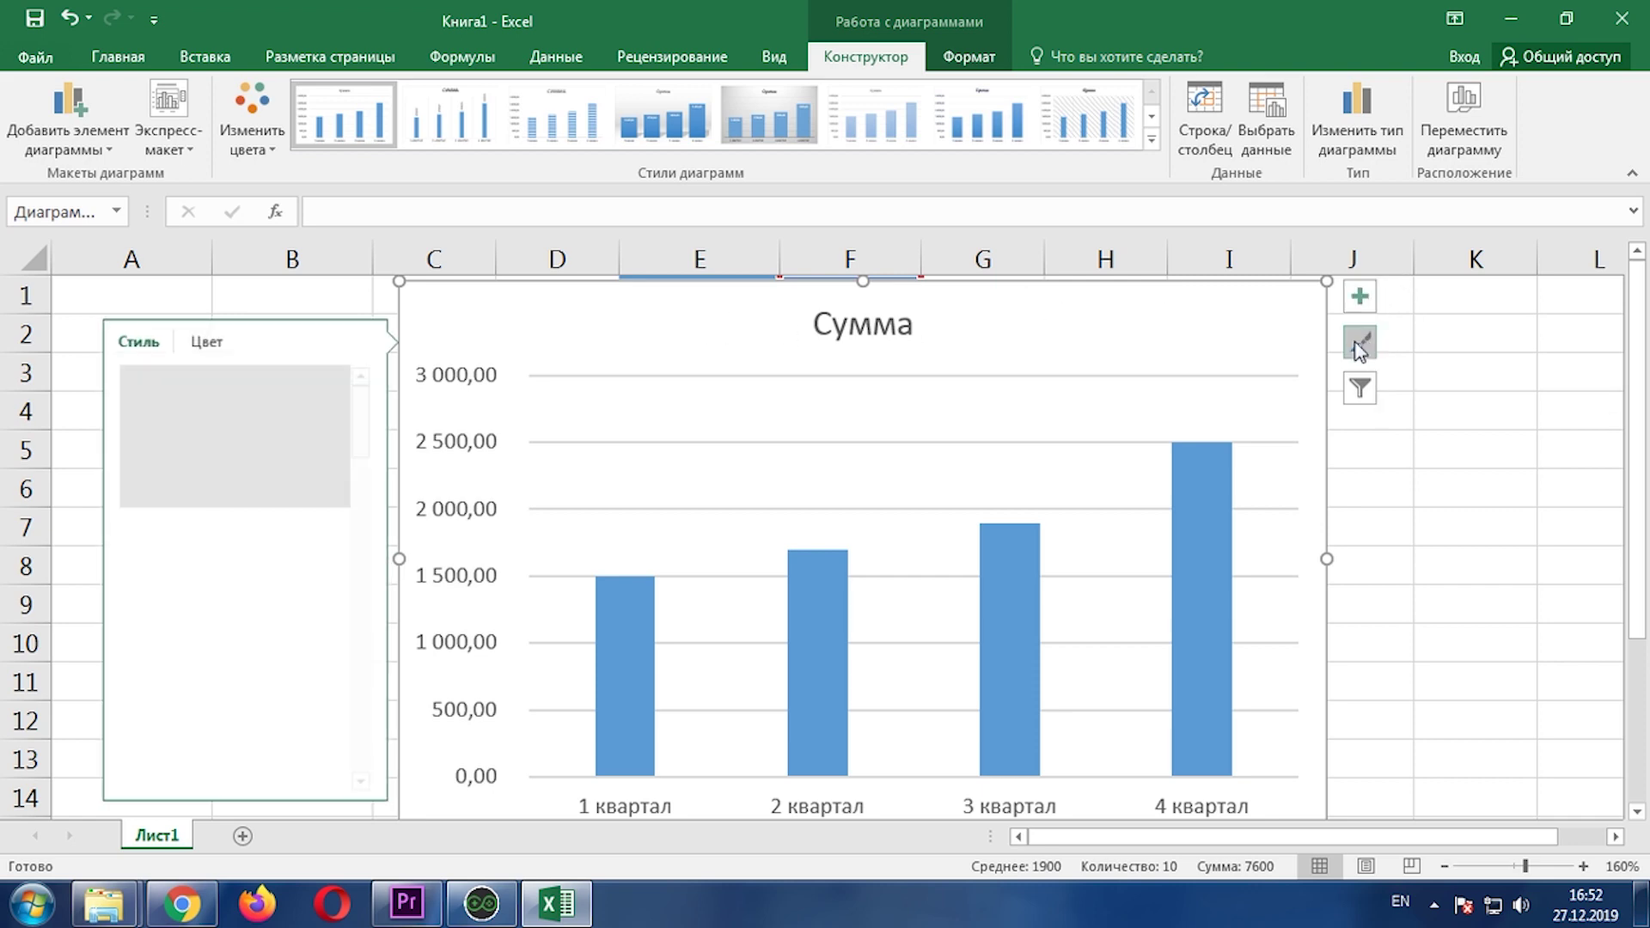
{"action": "left_click_drag", "start_coordinate": [351, 448], "coordinate": [339, 627]}
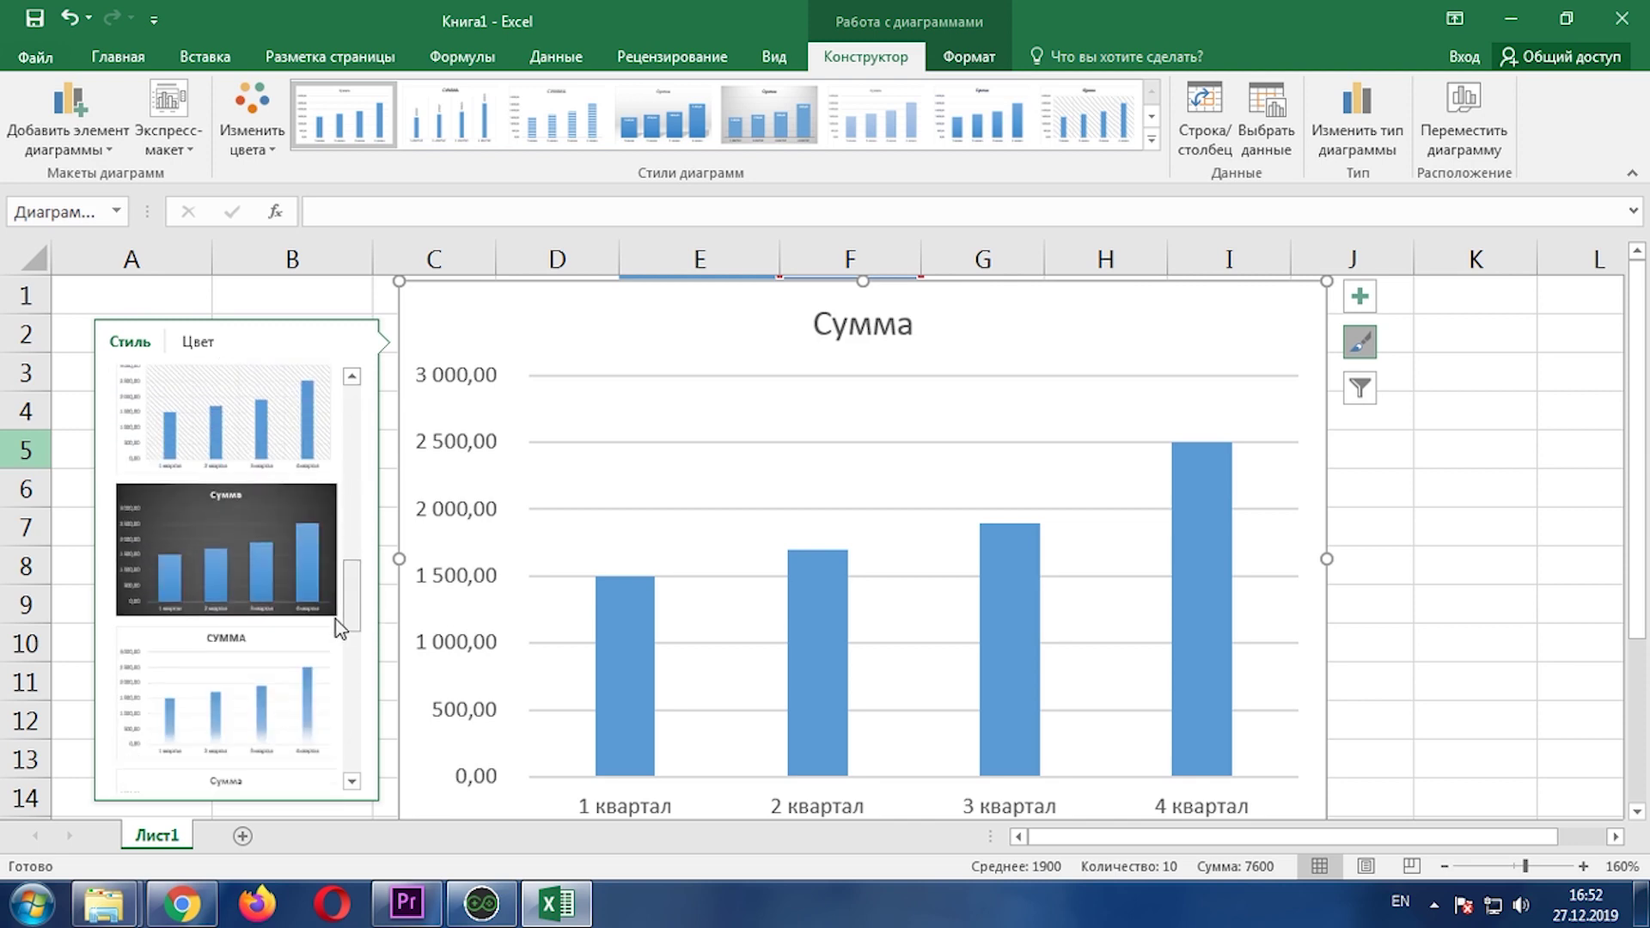
{"action": "left_click", "coordinate": [228, 573]}
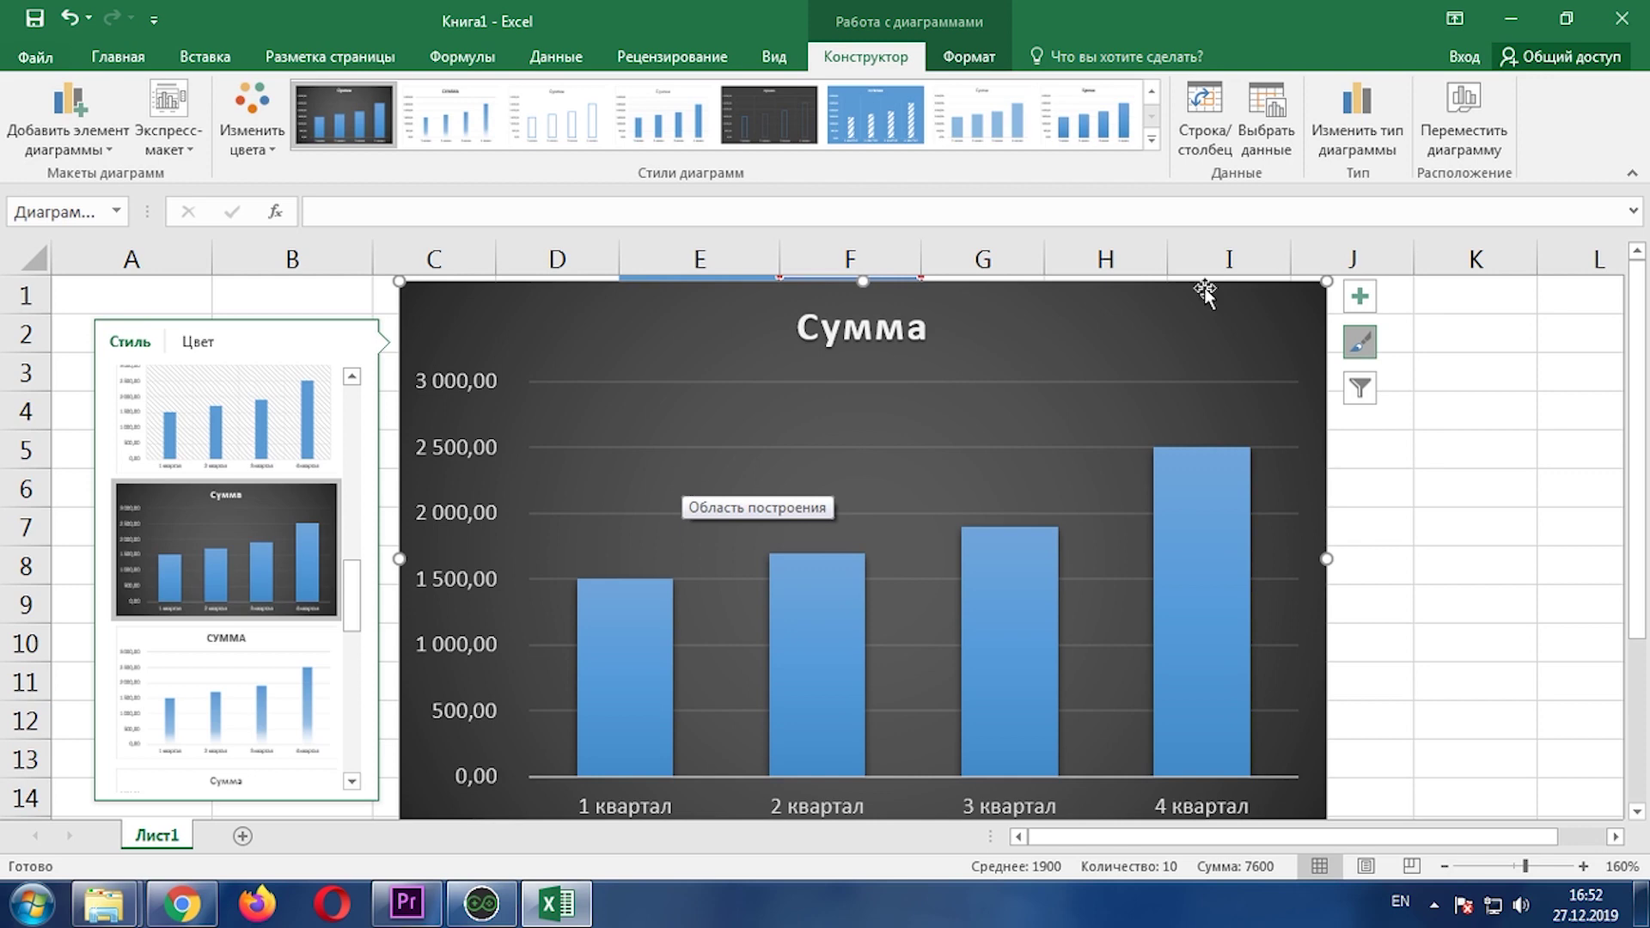
- Replace the chart title Сумма with Итоговые суммы, typed in the Russian layout
{"action": "left_click", "coordinate": [1359, 342]}
{"action": "left_click", "coordinate": [921, 332]}
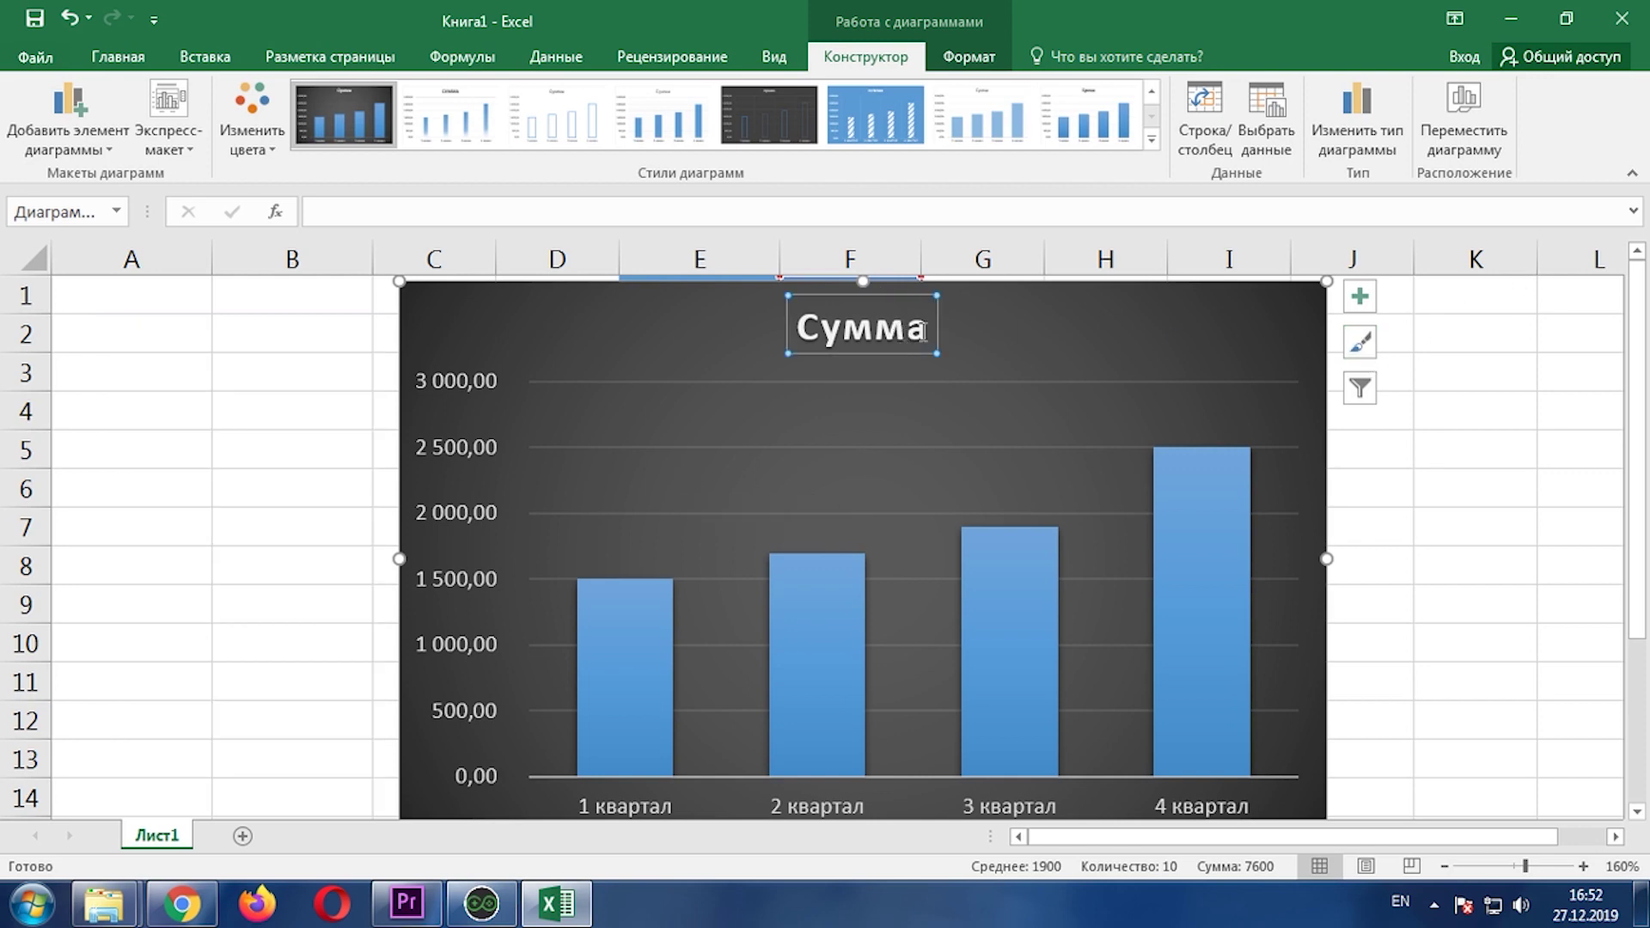
{"action": "left_click", "coordinate": [923, 332]}
{"action": "key", "text": "BackSpace"}
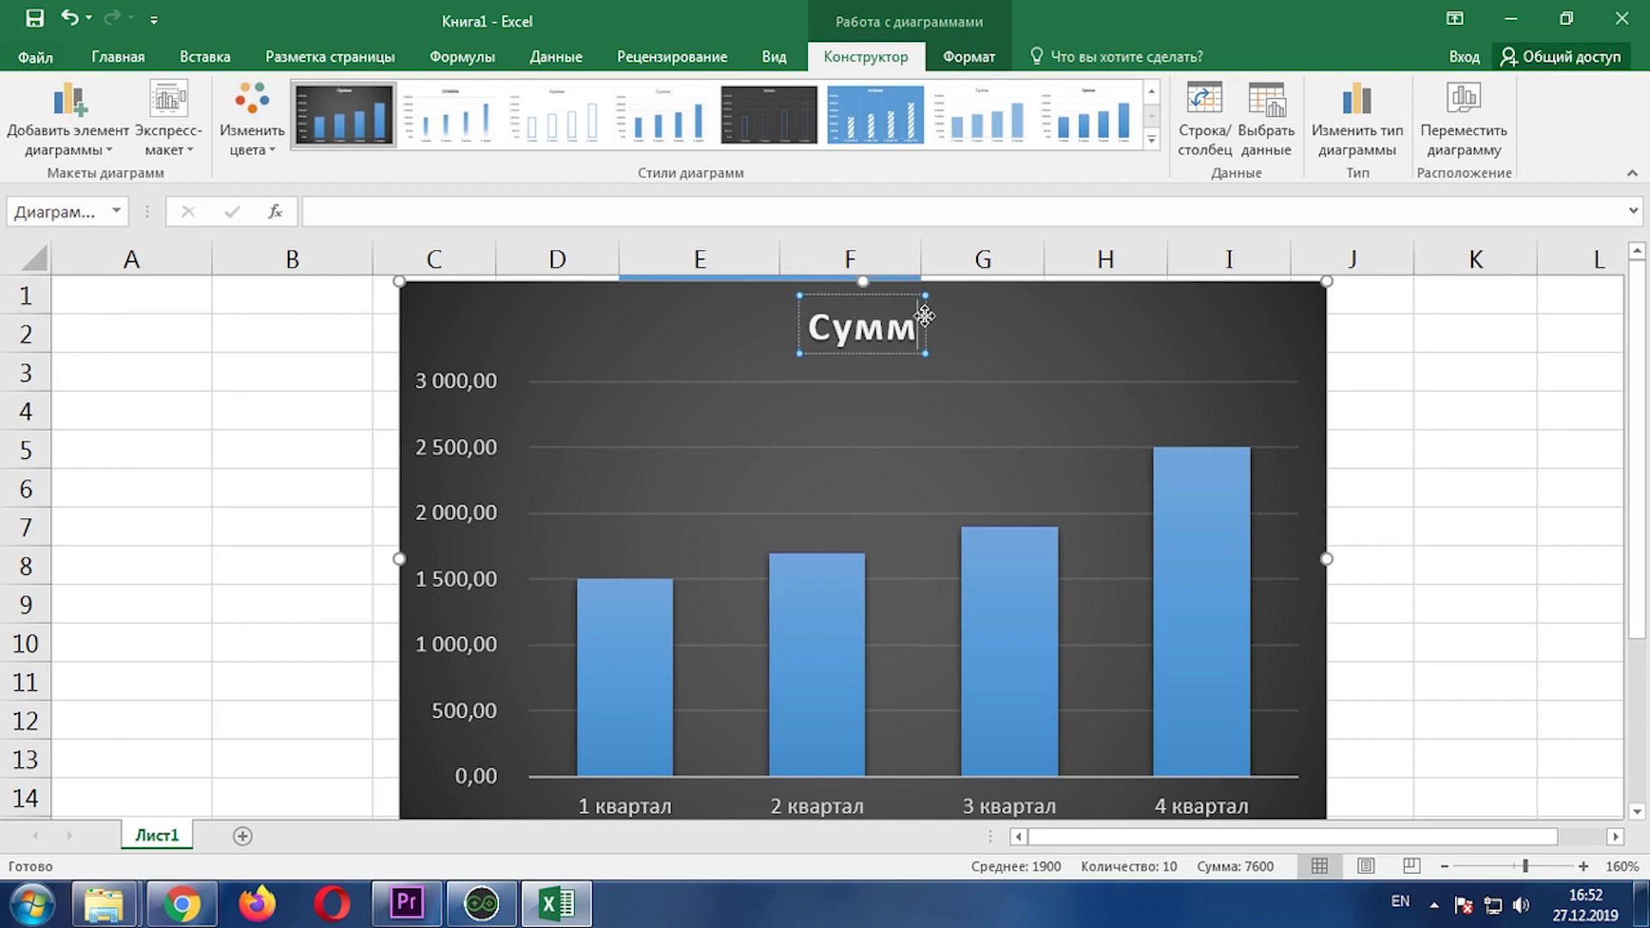
{"action": "key", "text": "BackSpace"}
{"action": "key", "text": "BackSpace"}
{"action": "key", "text": "BackSpace"}
{"action": "key", "text": "BackSpace"}
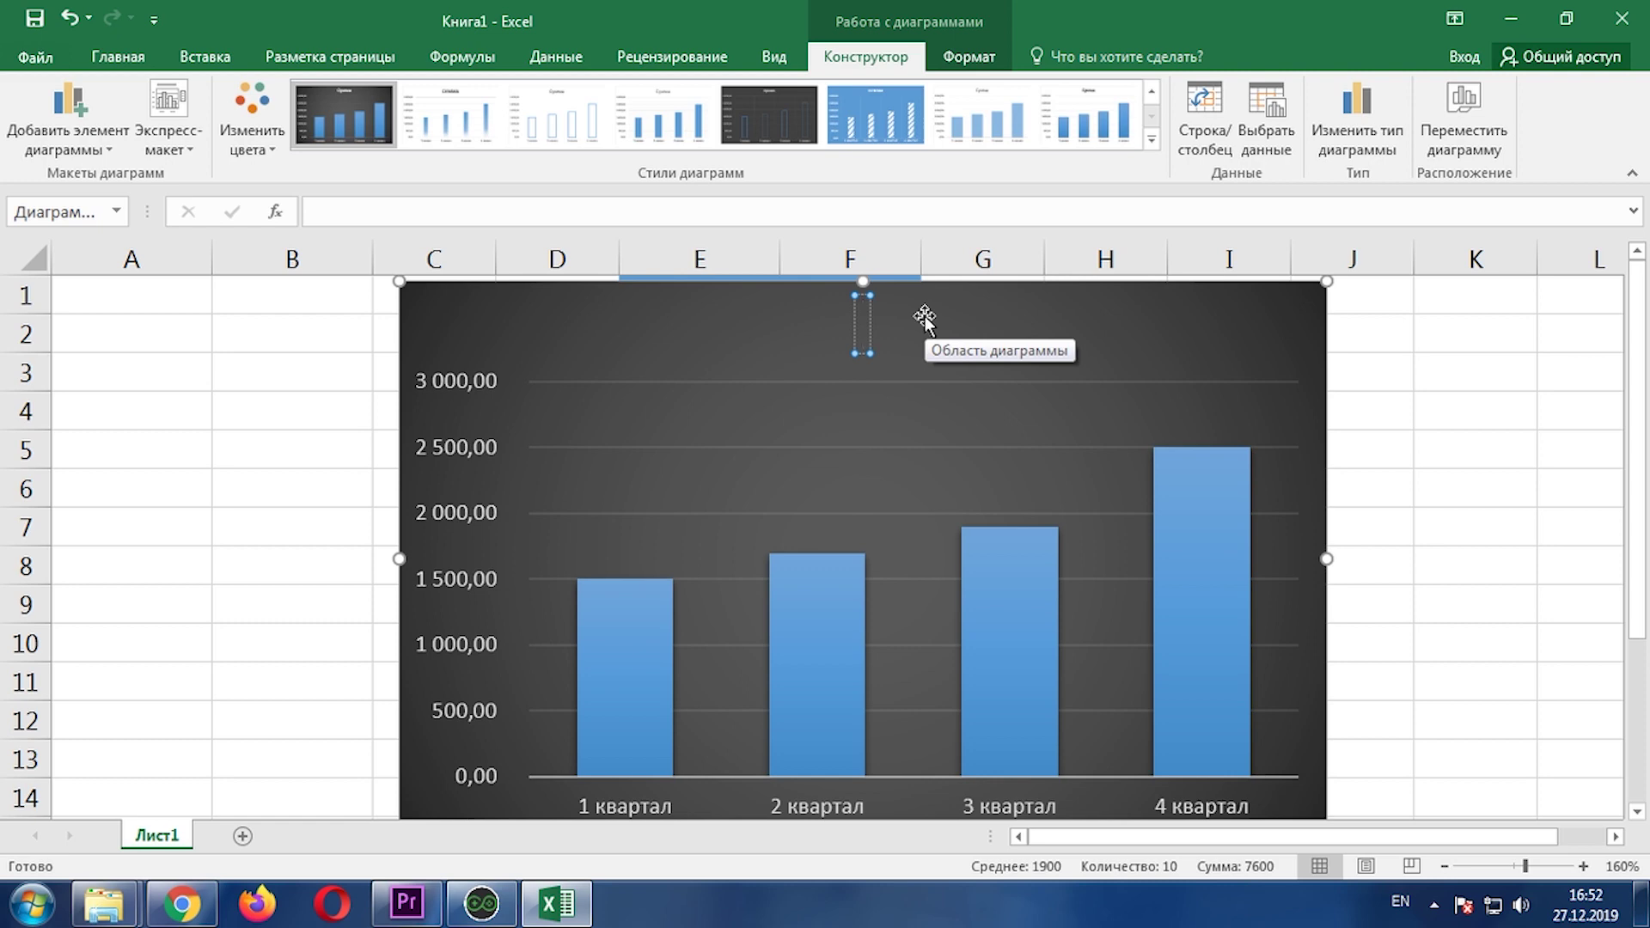
{"action": "key", "text": "alt+shift"}
{"action": "type", "text": "И"}
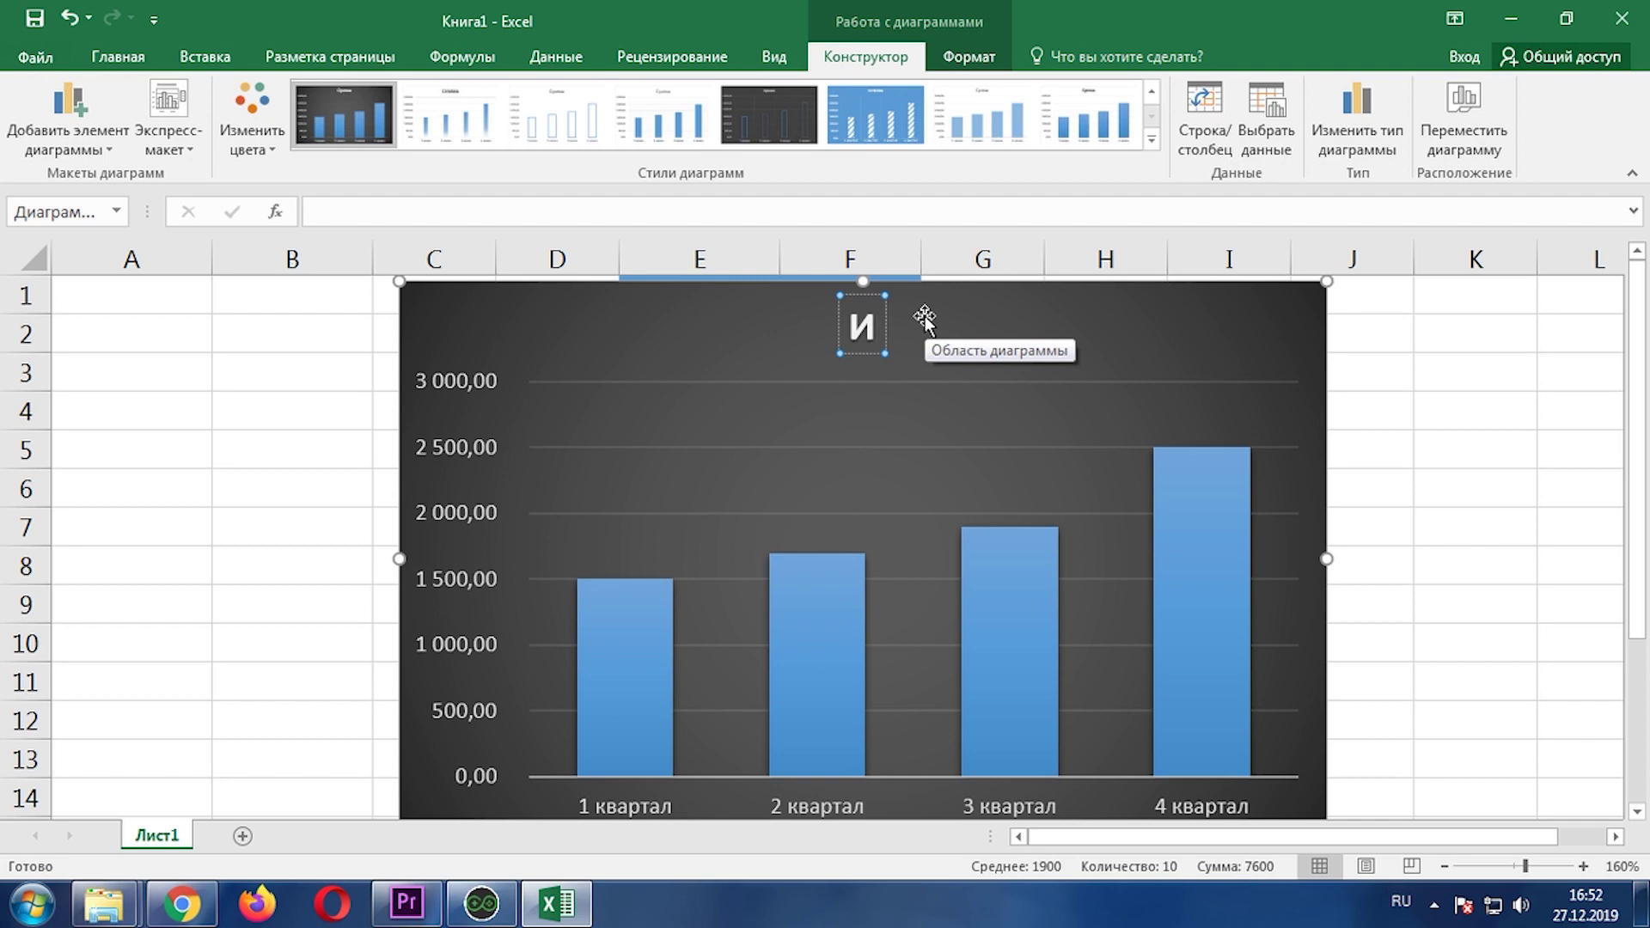
{"action": "type", "text": "того"}
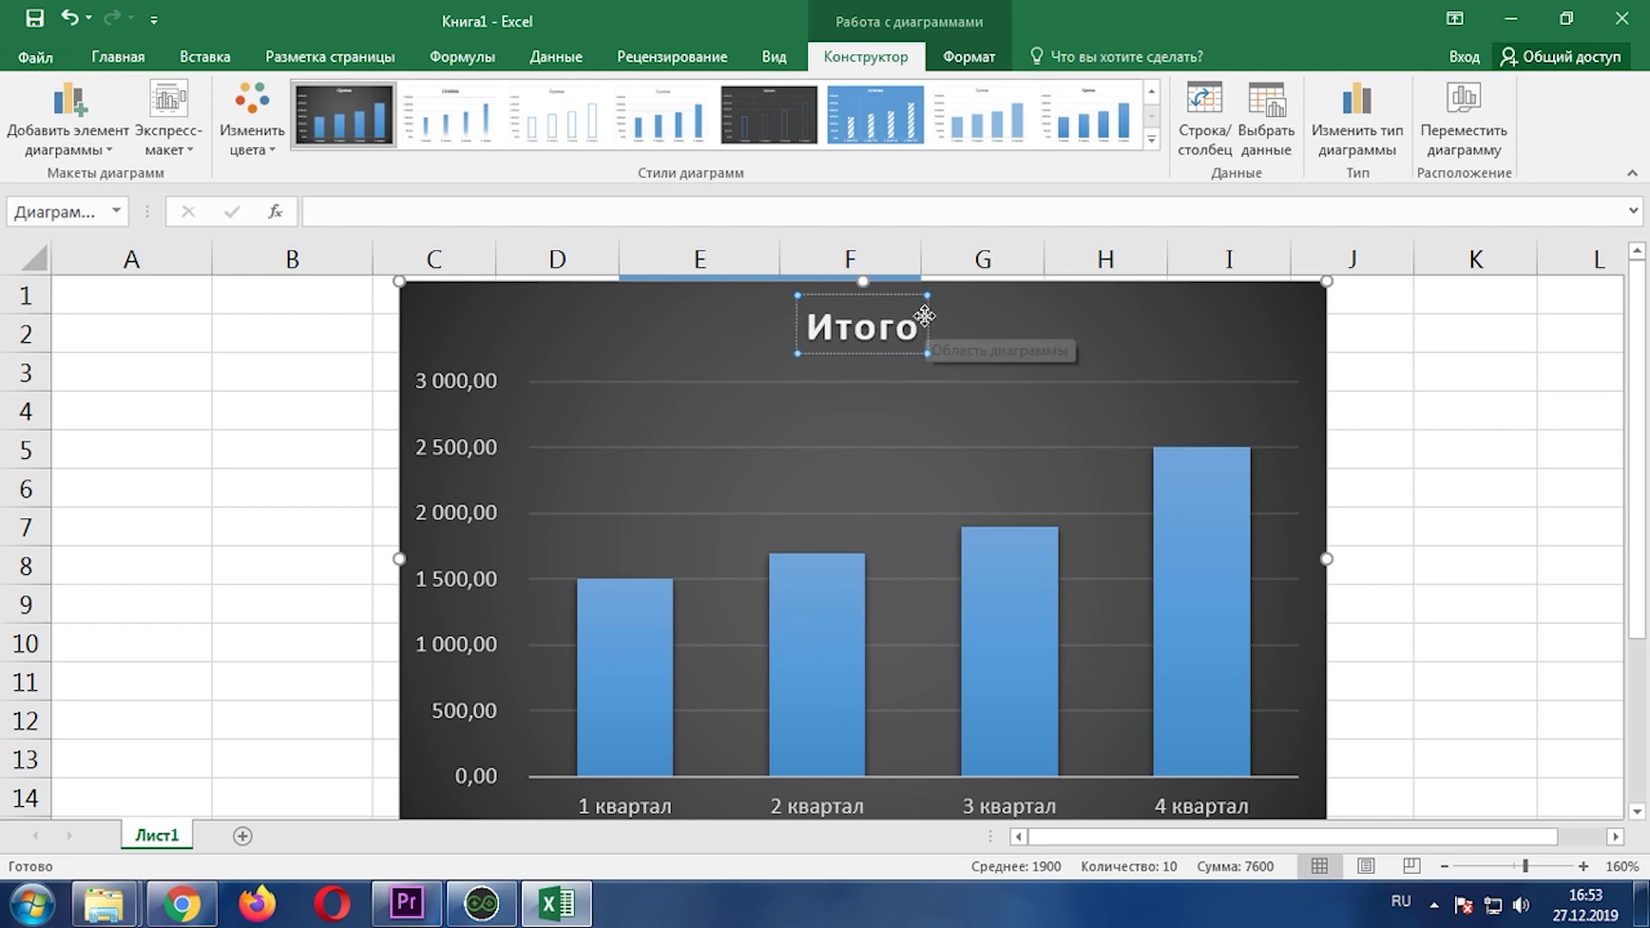
{"action": "type", "text": "вые"}
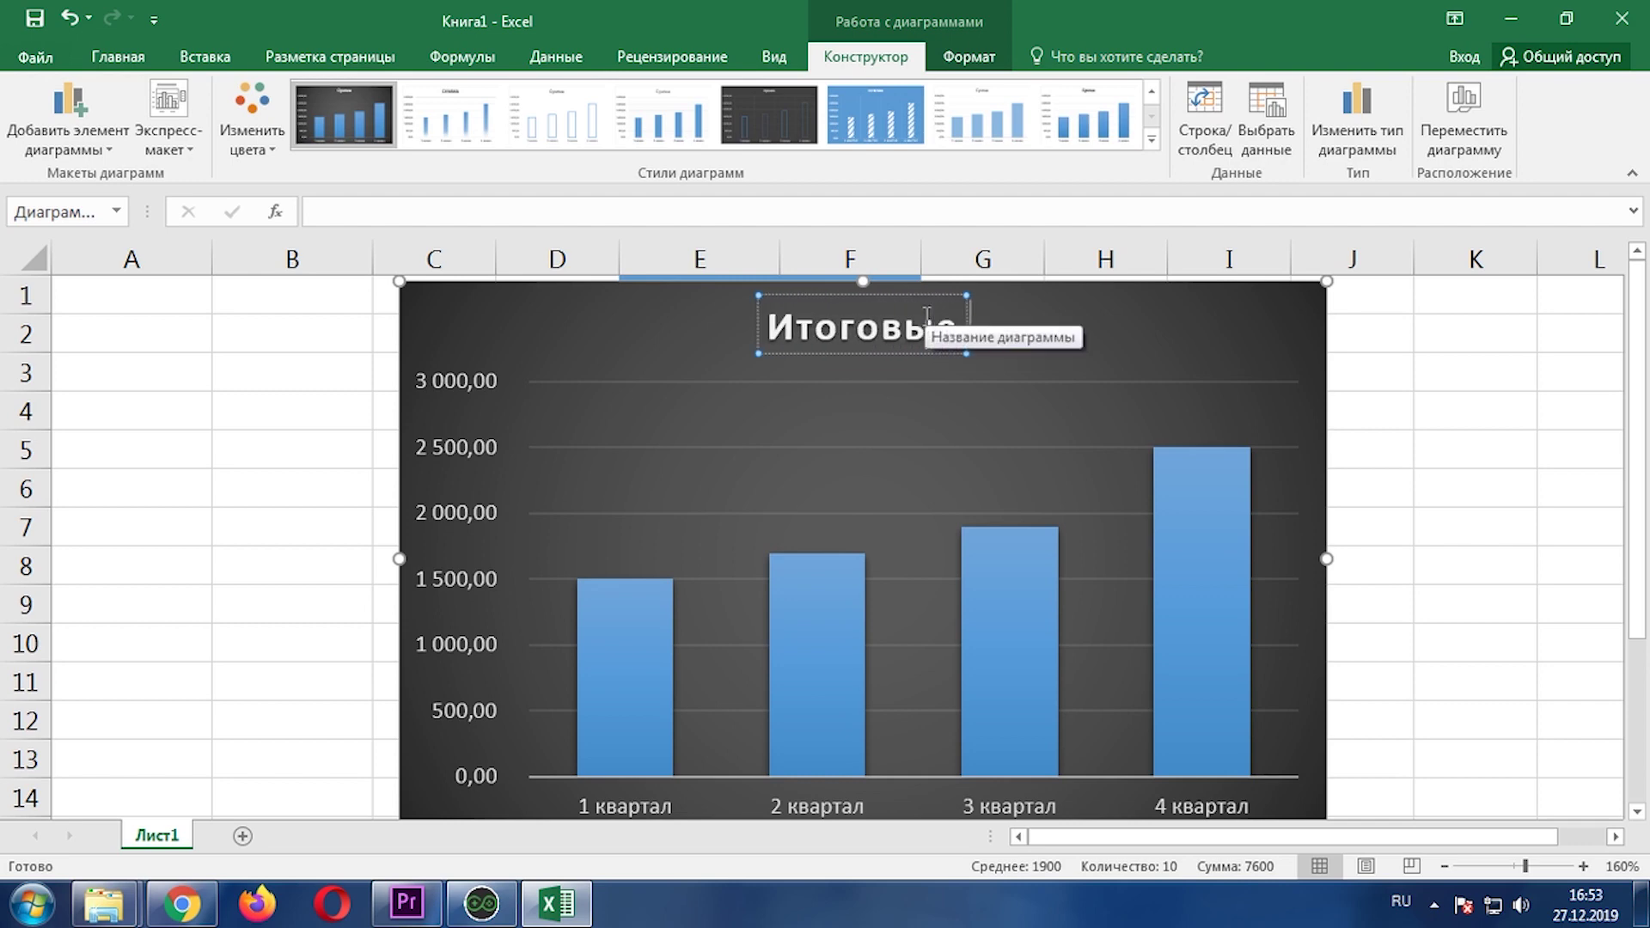
{"action": "type", "text": " суммы"}
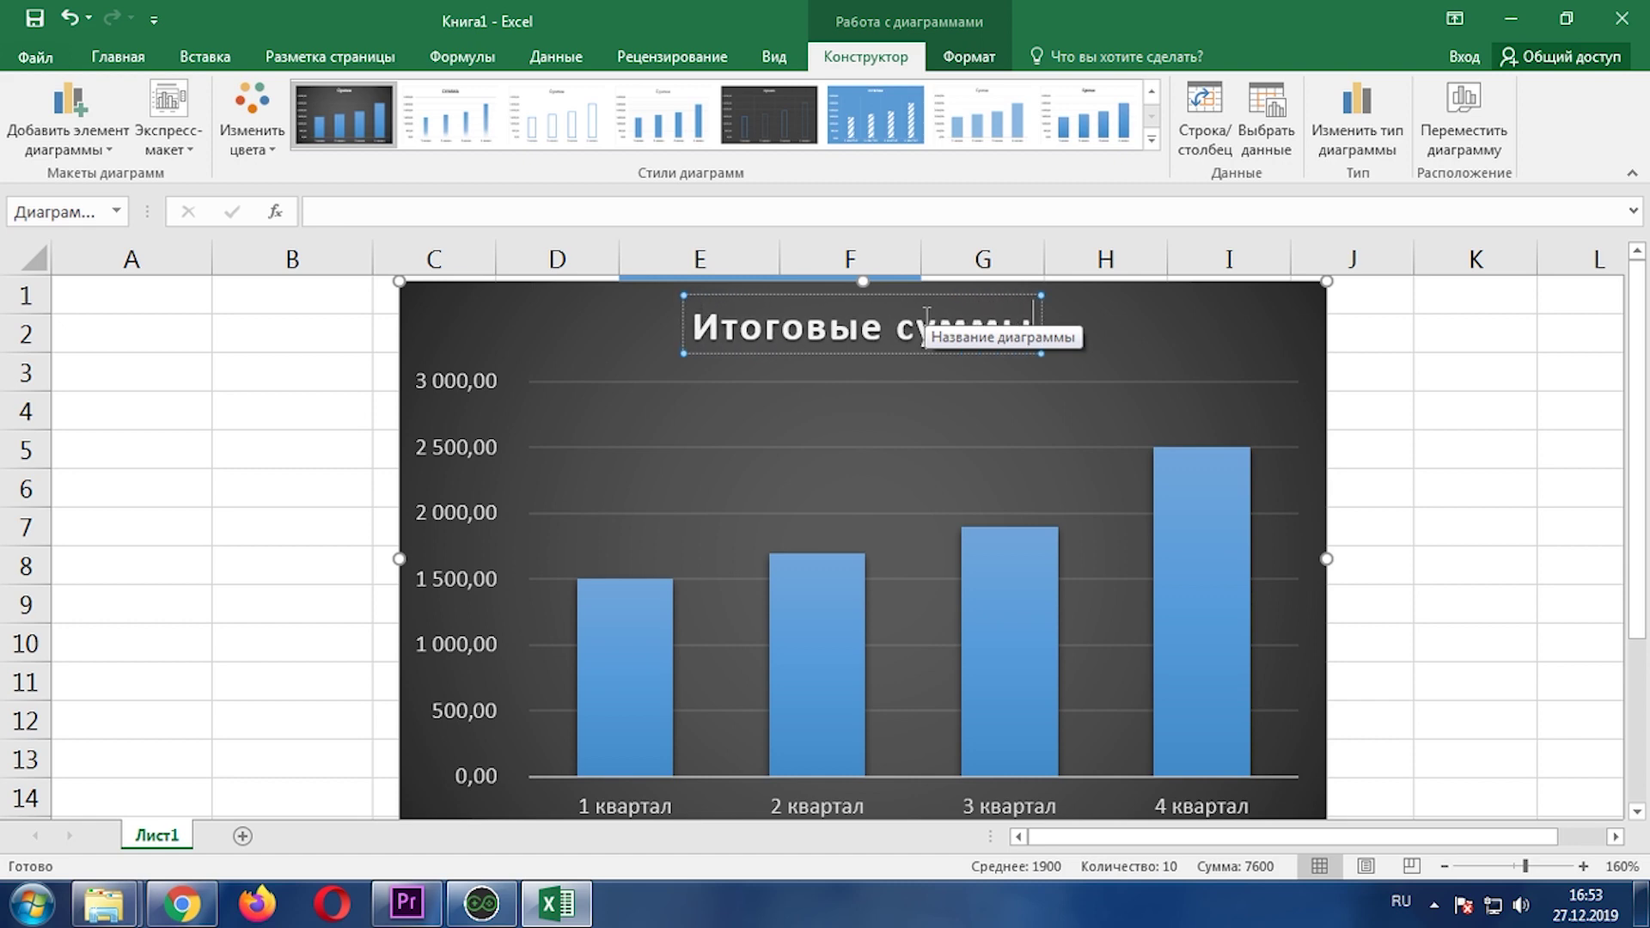
{"action": "left_click", "coordinate": [1226, 334]}
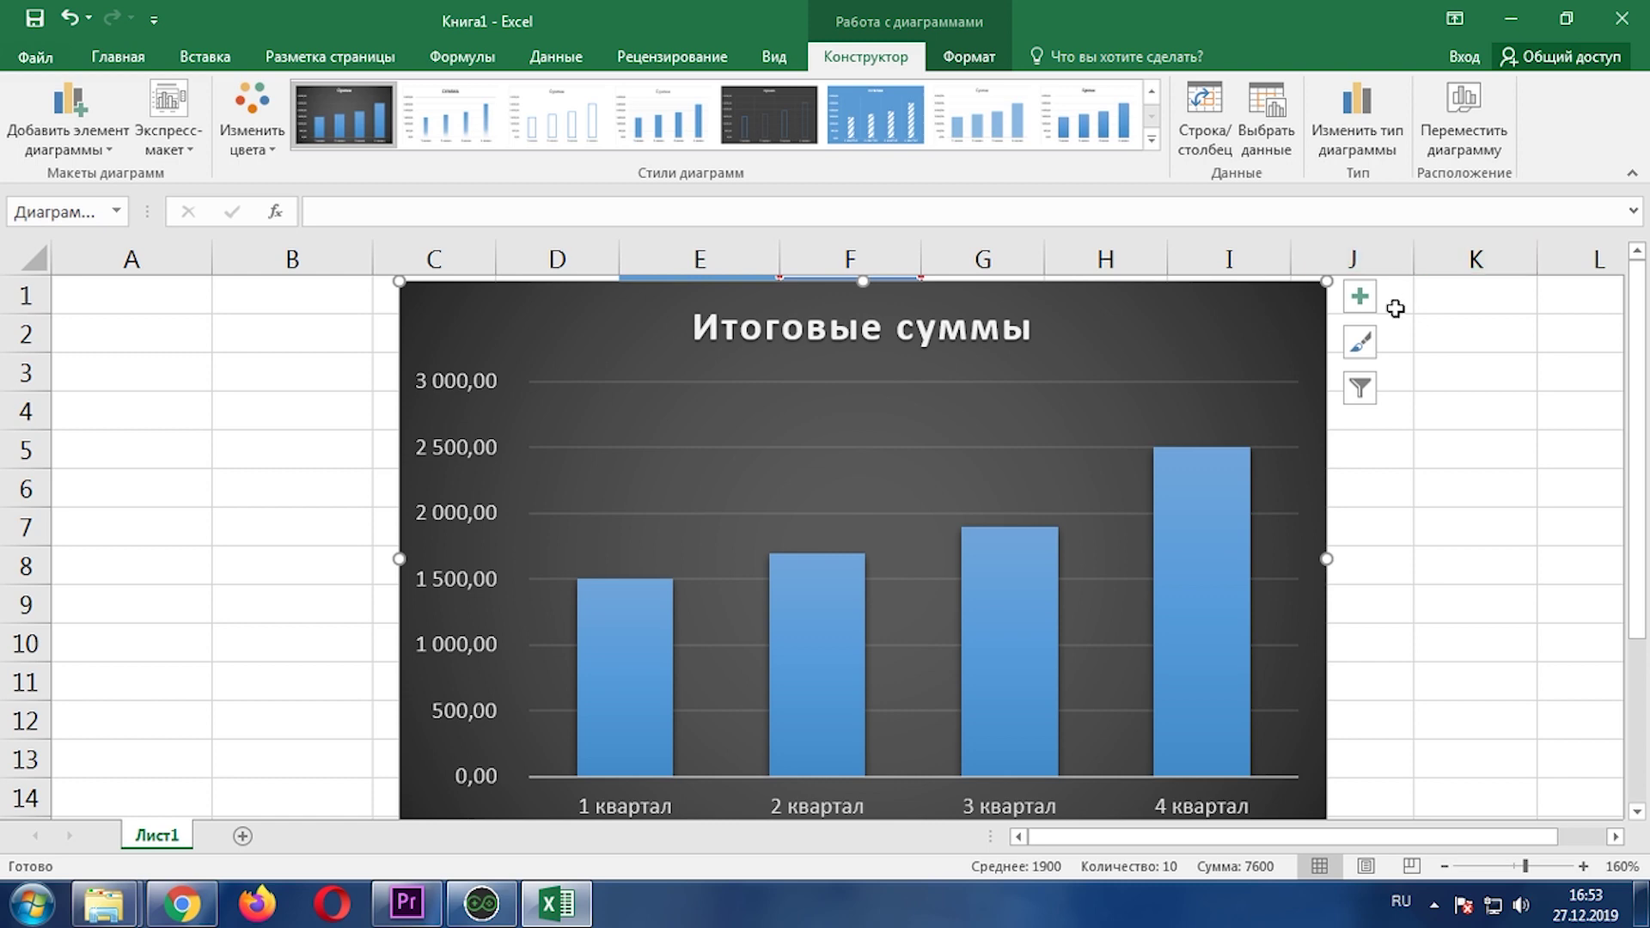
- Turn on Названия осей and Подписи данных in the chart elements list
{"action": "left_click", "coordinate": [1361, 388]}
{"action": "left_click", "coordinate": [1360, 296]}
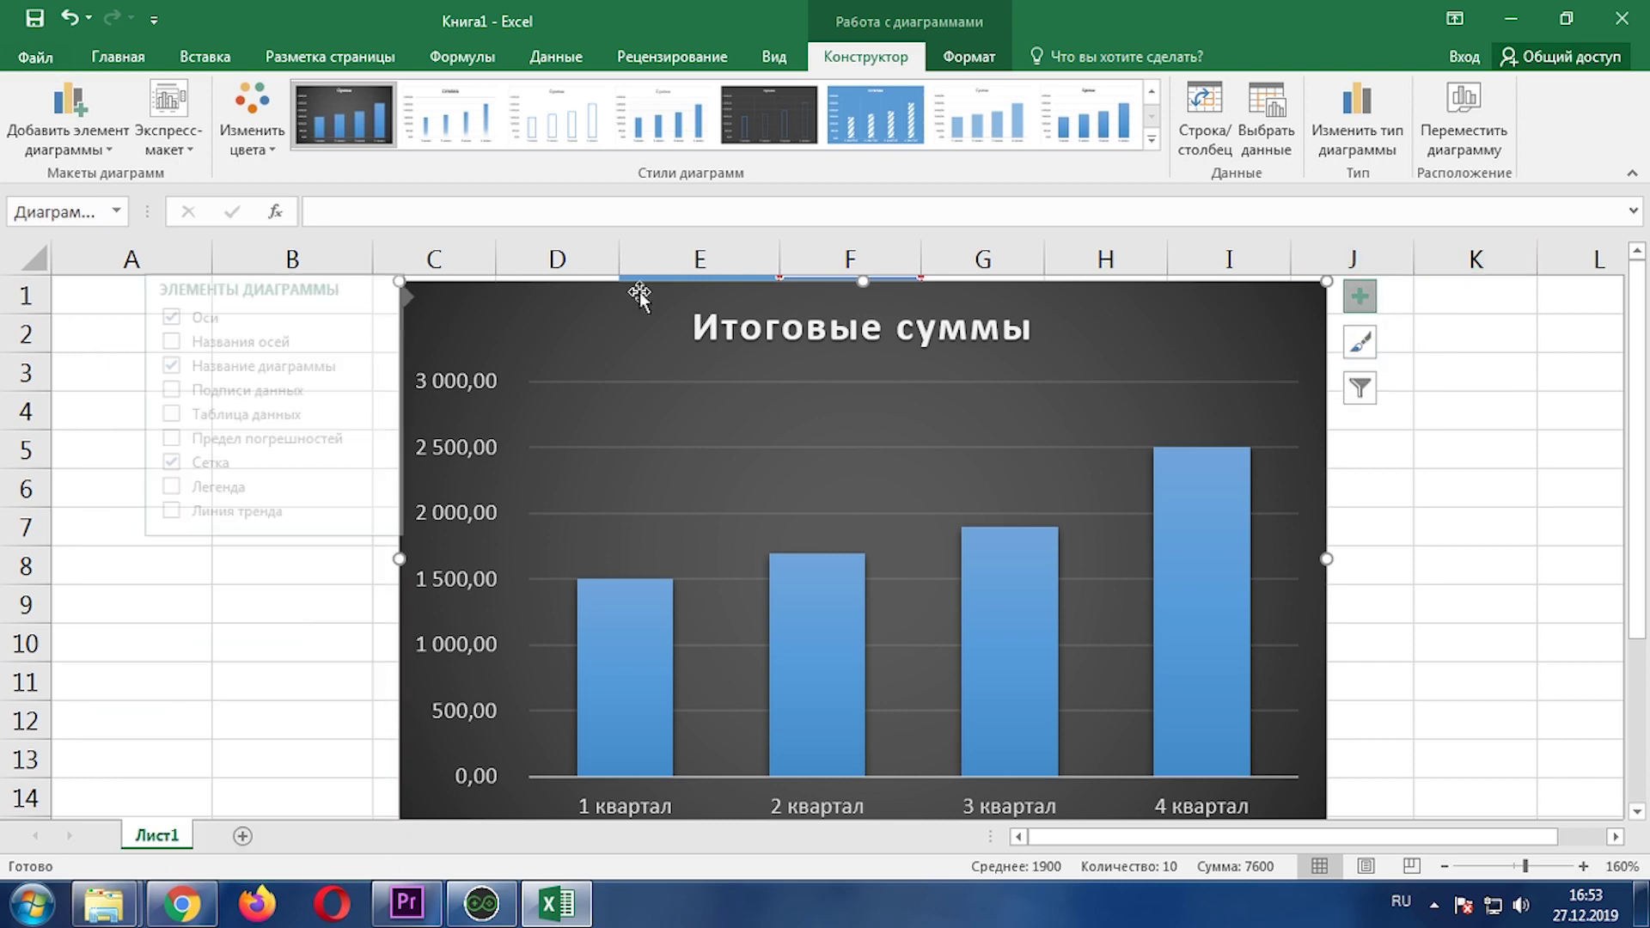
{"action": "left_click", "coordinate": [147, 343]}
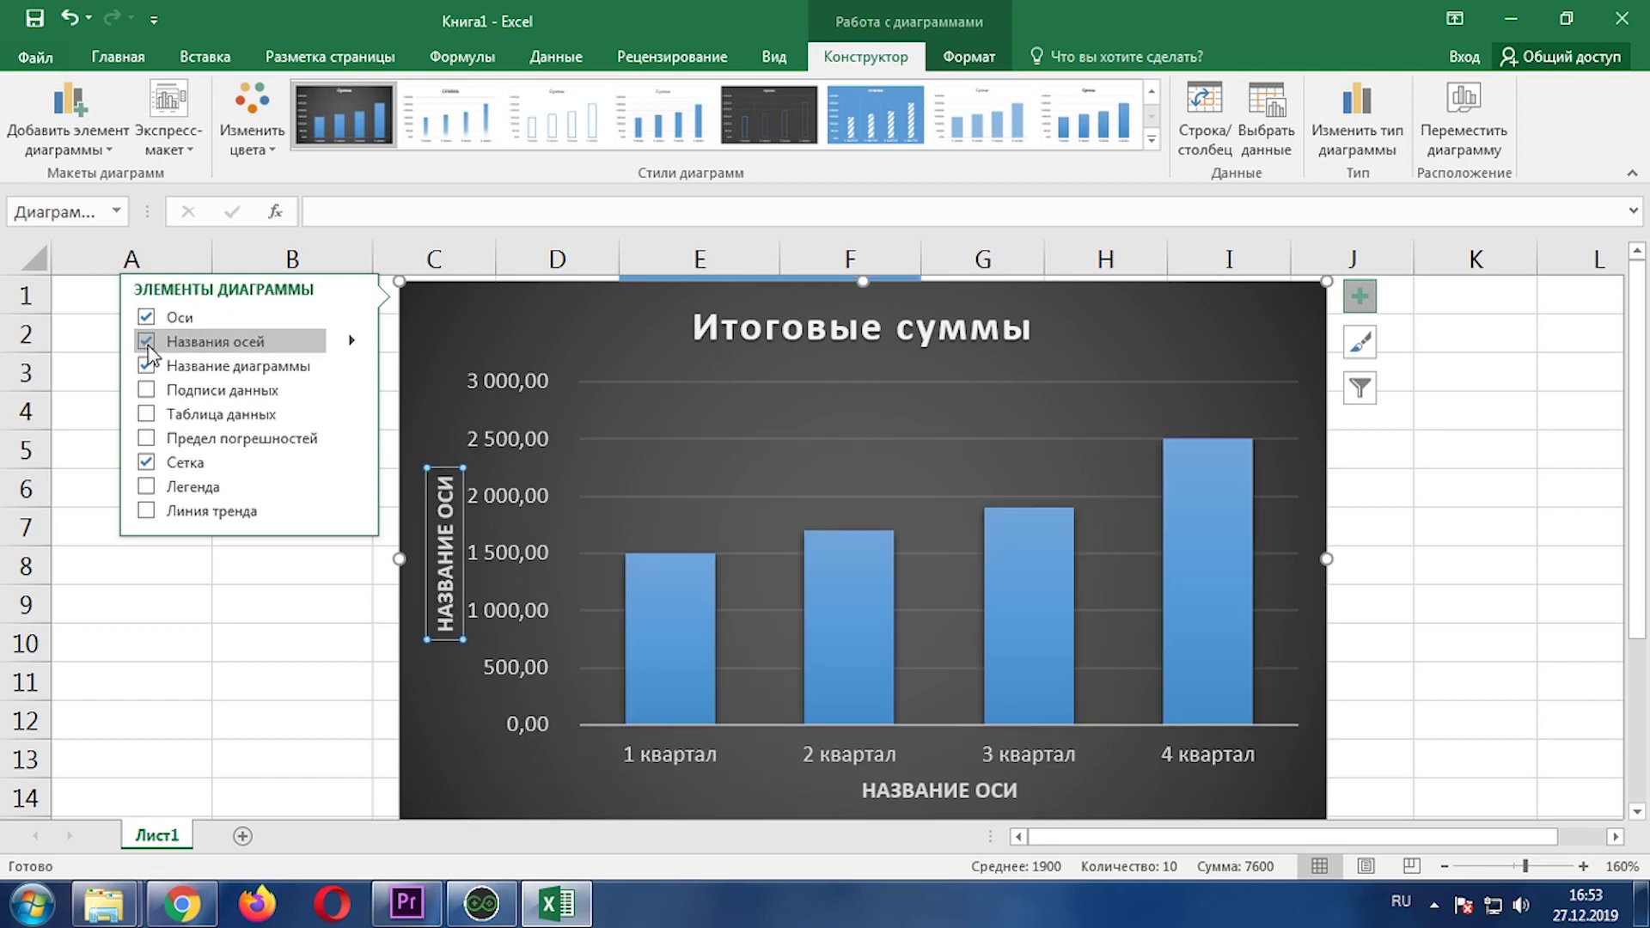
{"action": "left_click", "coordinate": [146, 391]}
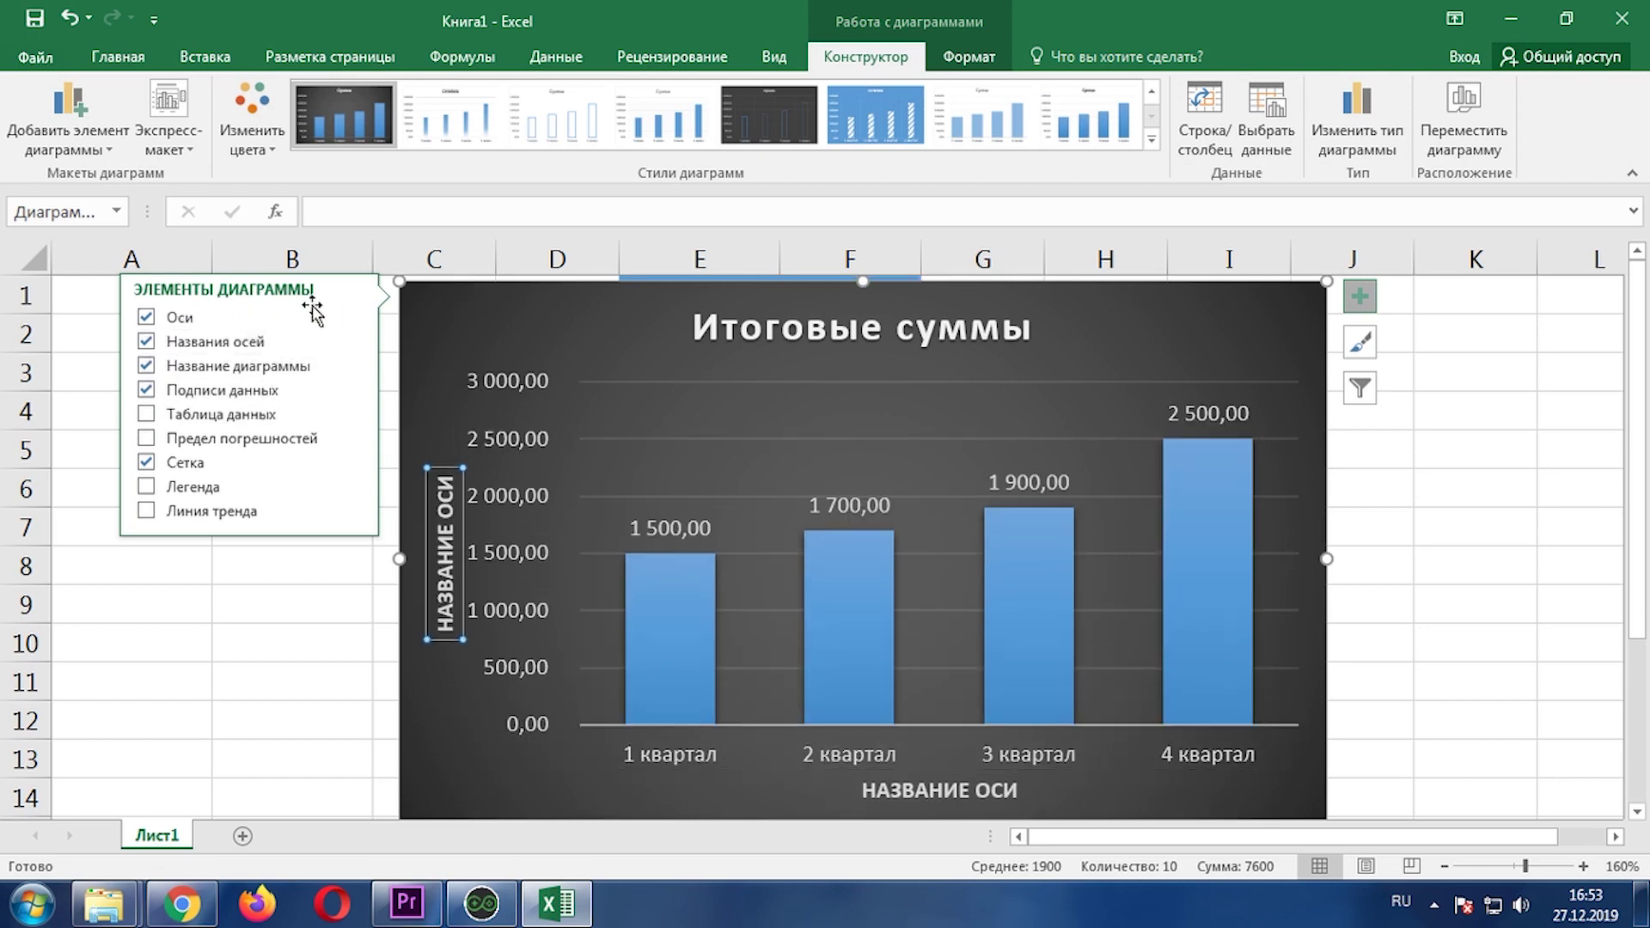
{"action": "left_click", "coordinate": [1366, 305]}
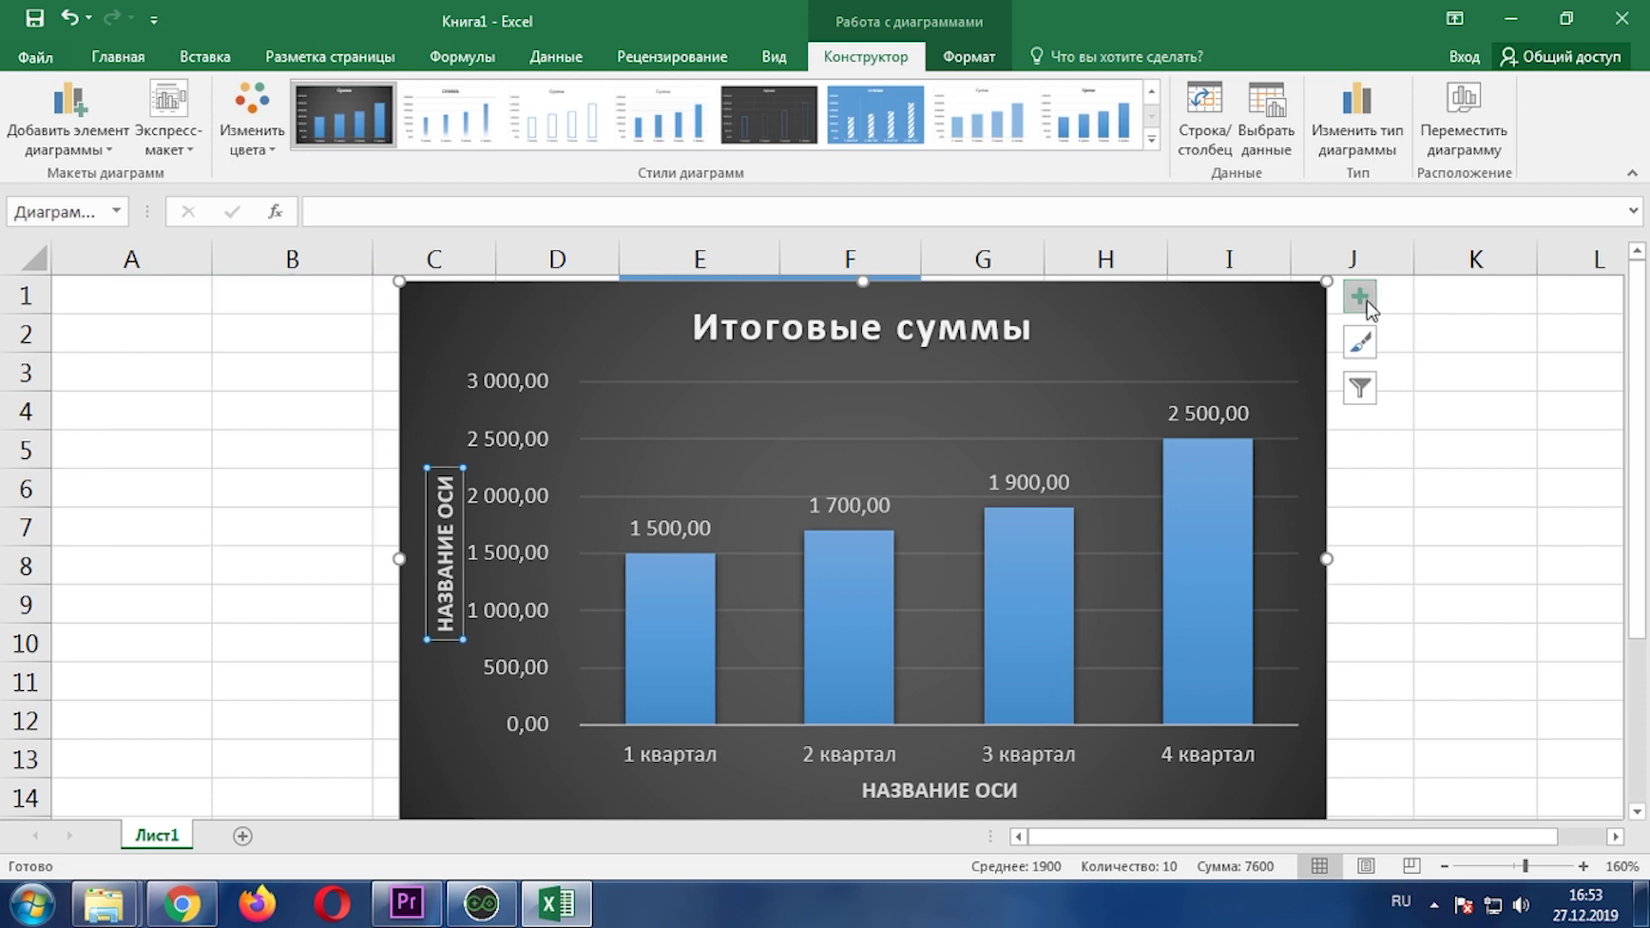
- Replace the horizontal axis placeholder title with Кварталы
{"action": "left_click", "coordinate": [1014, 792]}
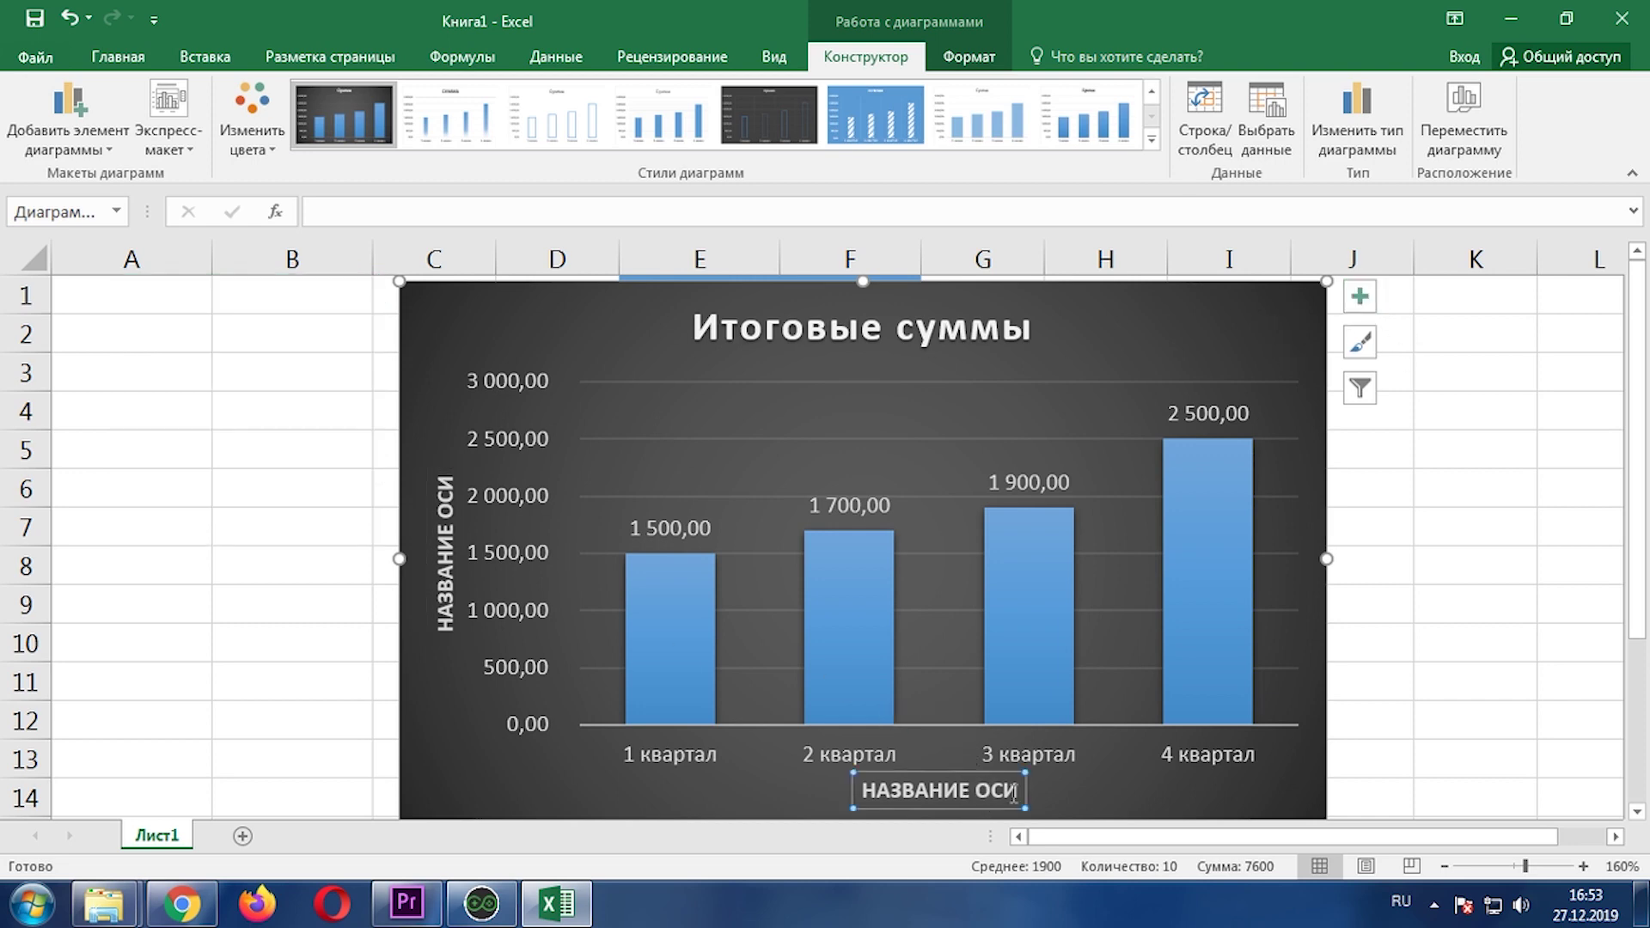
{"action": "left_click", "coordinate": [1014, 792]}
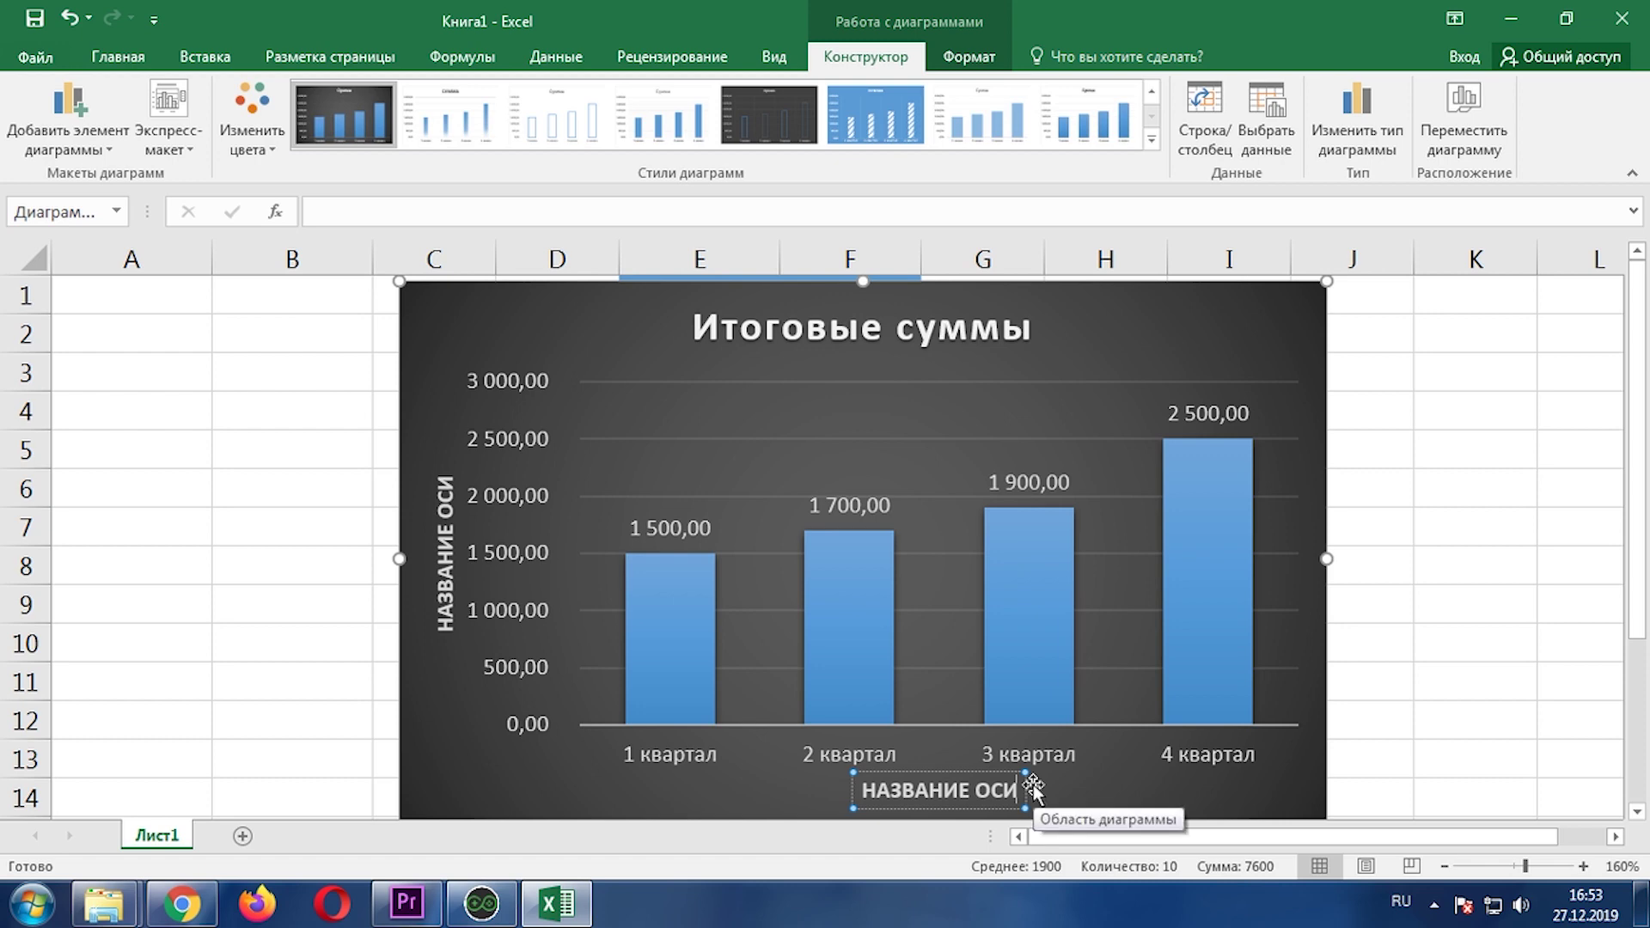
{"action": "key", "text": "BackSpace"}
{"action": "key", "text": "BackSpace"}
{"action": "key", "text": "BackSpace"}
{"action": "key", "text": "BackSpace"}
{"action": "key", "text": "BackSpace"}
{"action": "key", "text": "BackSpace"}
{"action": "key", "text": "BackSpace"}
{"action": "key", "text": "BackSpace"}
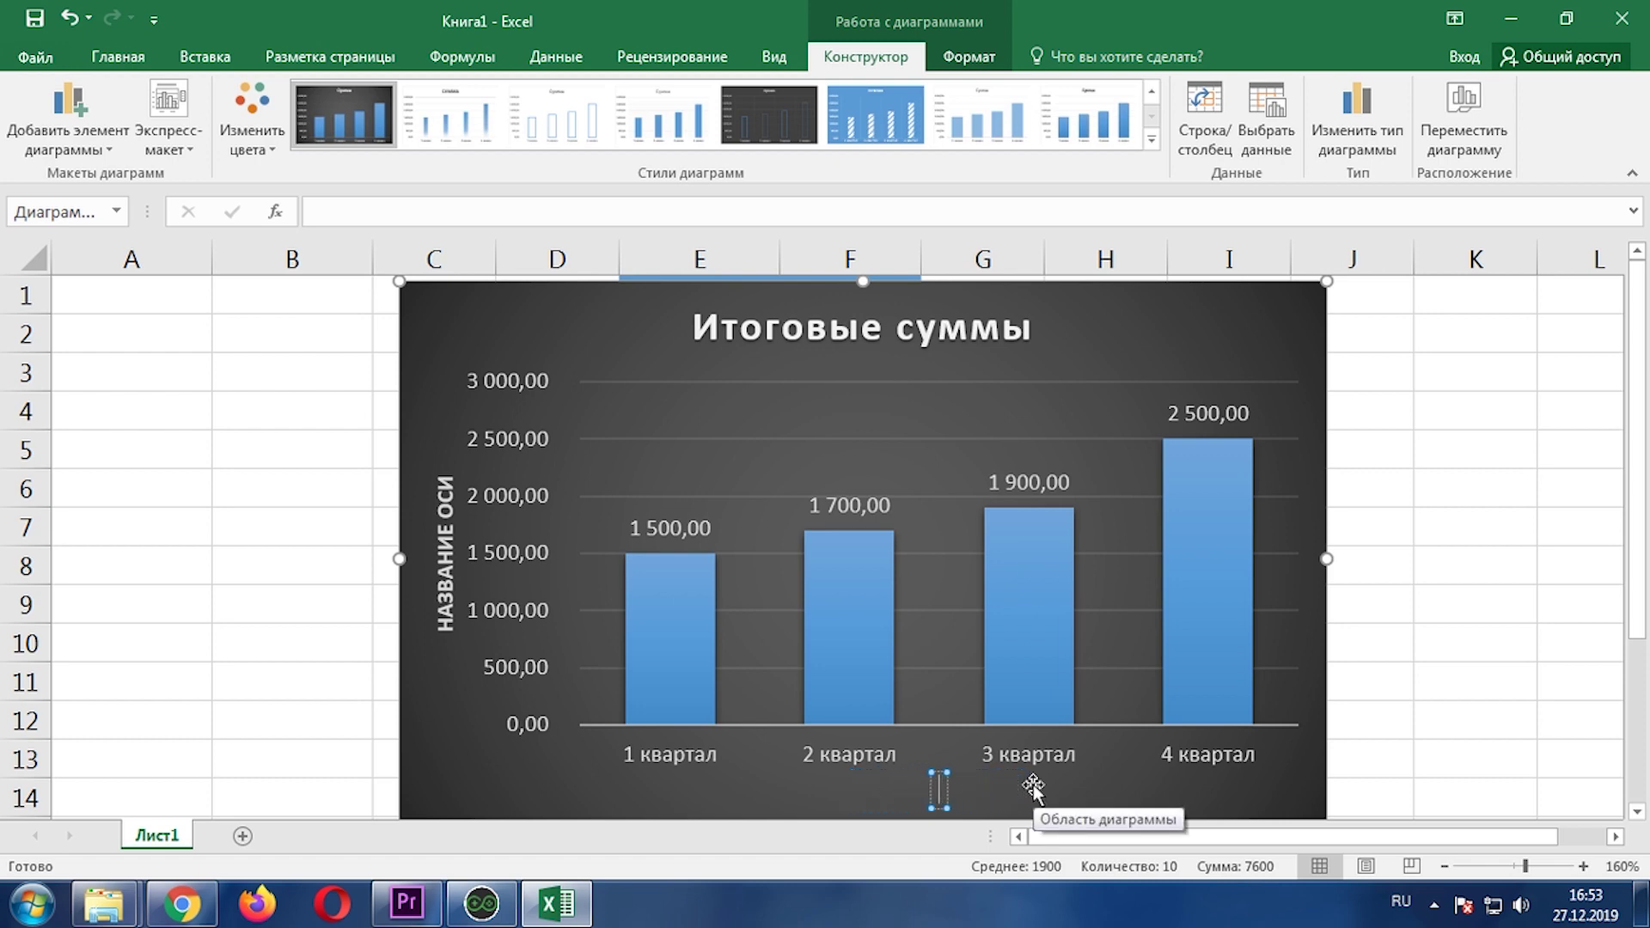
{"action": "type", "text": "Кварт"}
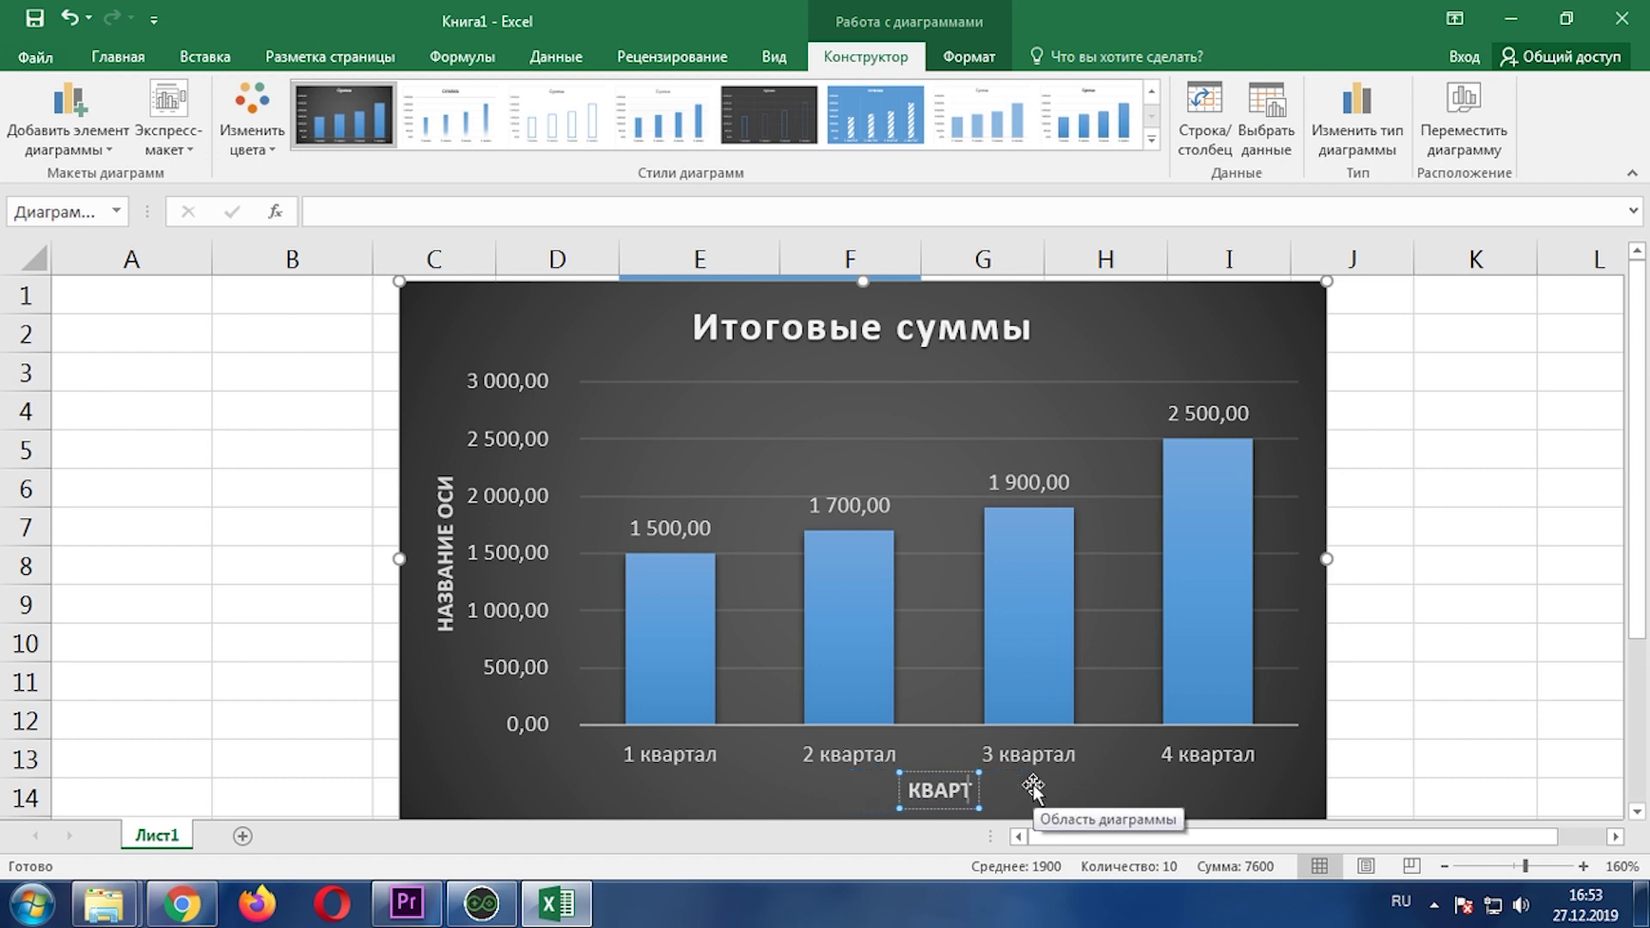
{"action": "type", "text": "алы"}
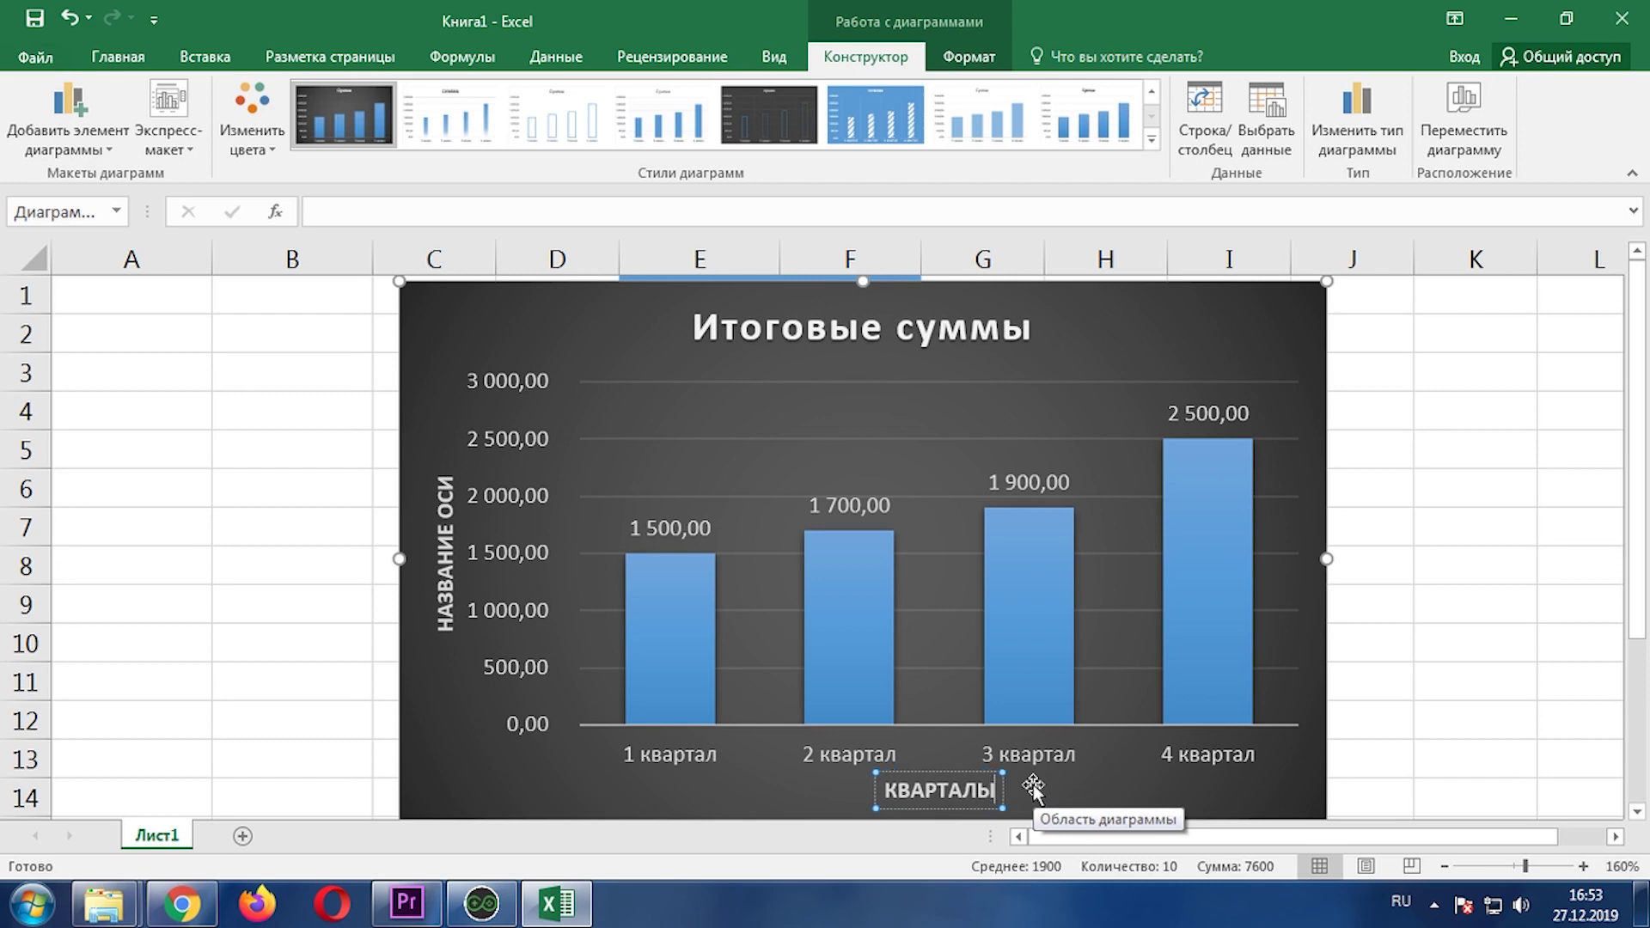
{"action": "left_click", "coordinate": [776, 801]}
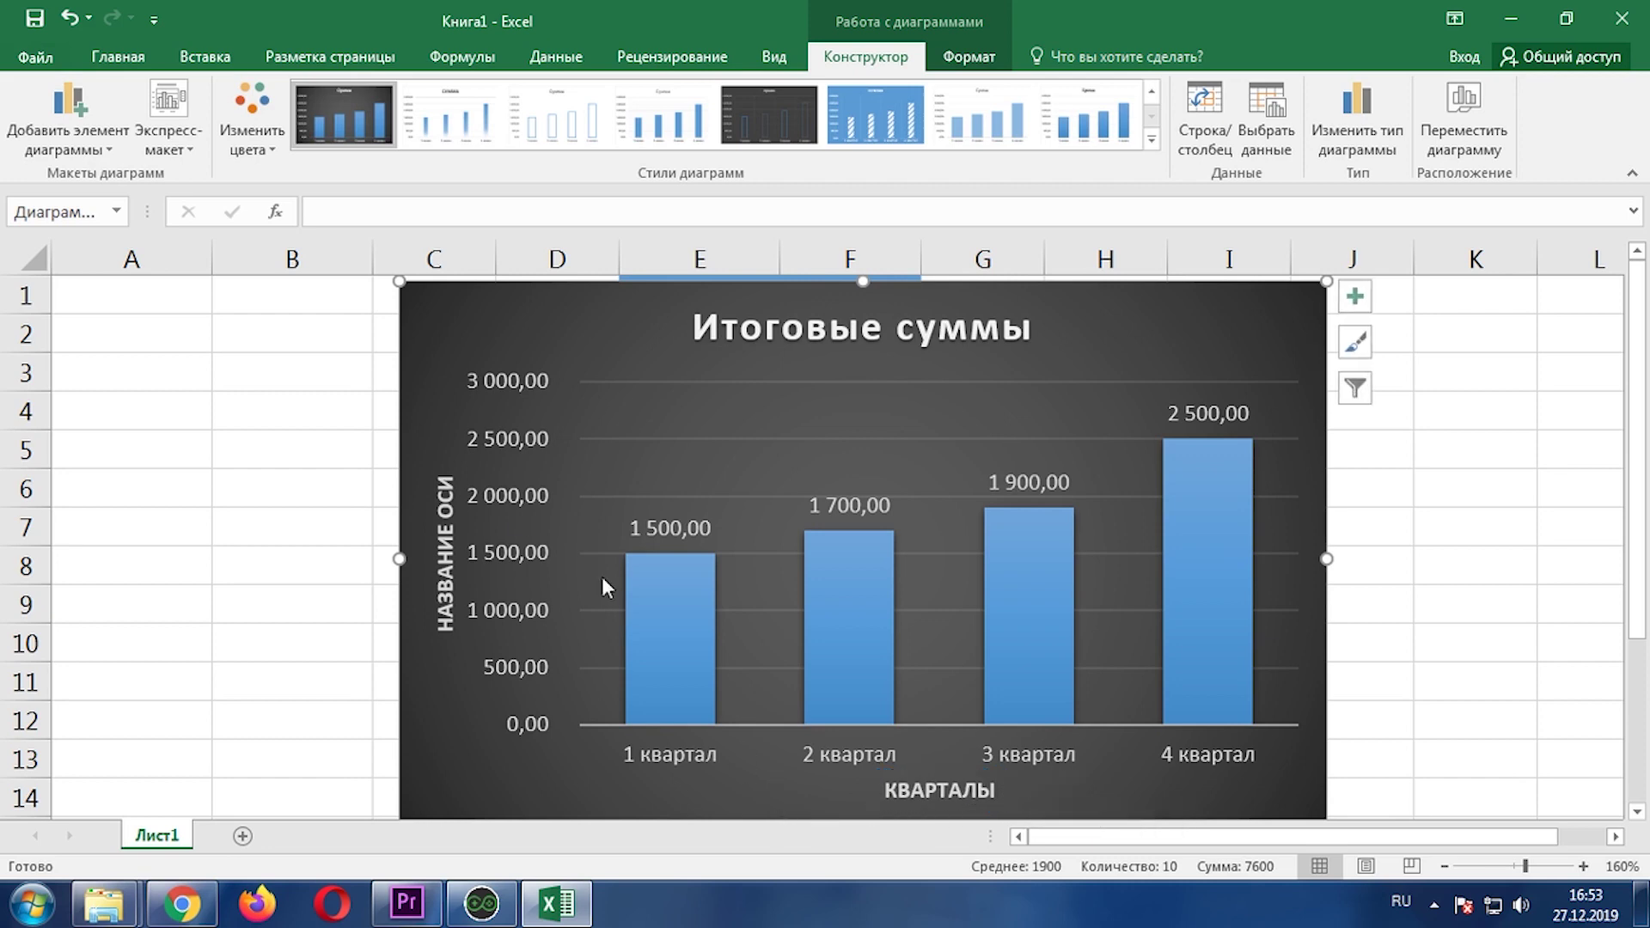
- Replace the vertical axis placeholder title with Суммы
{"action": "left_click", "coordinate": [447, 473]}
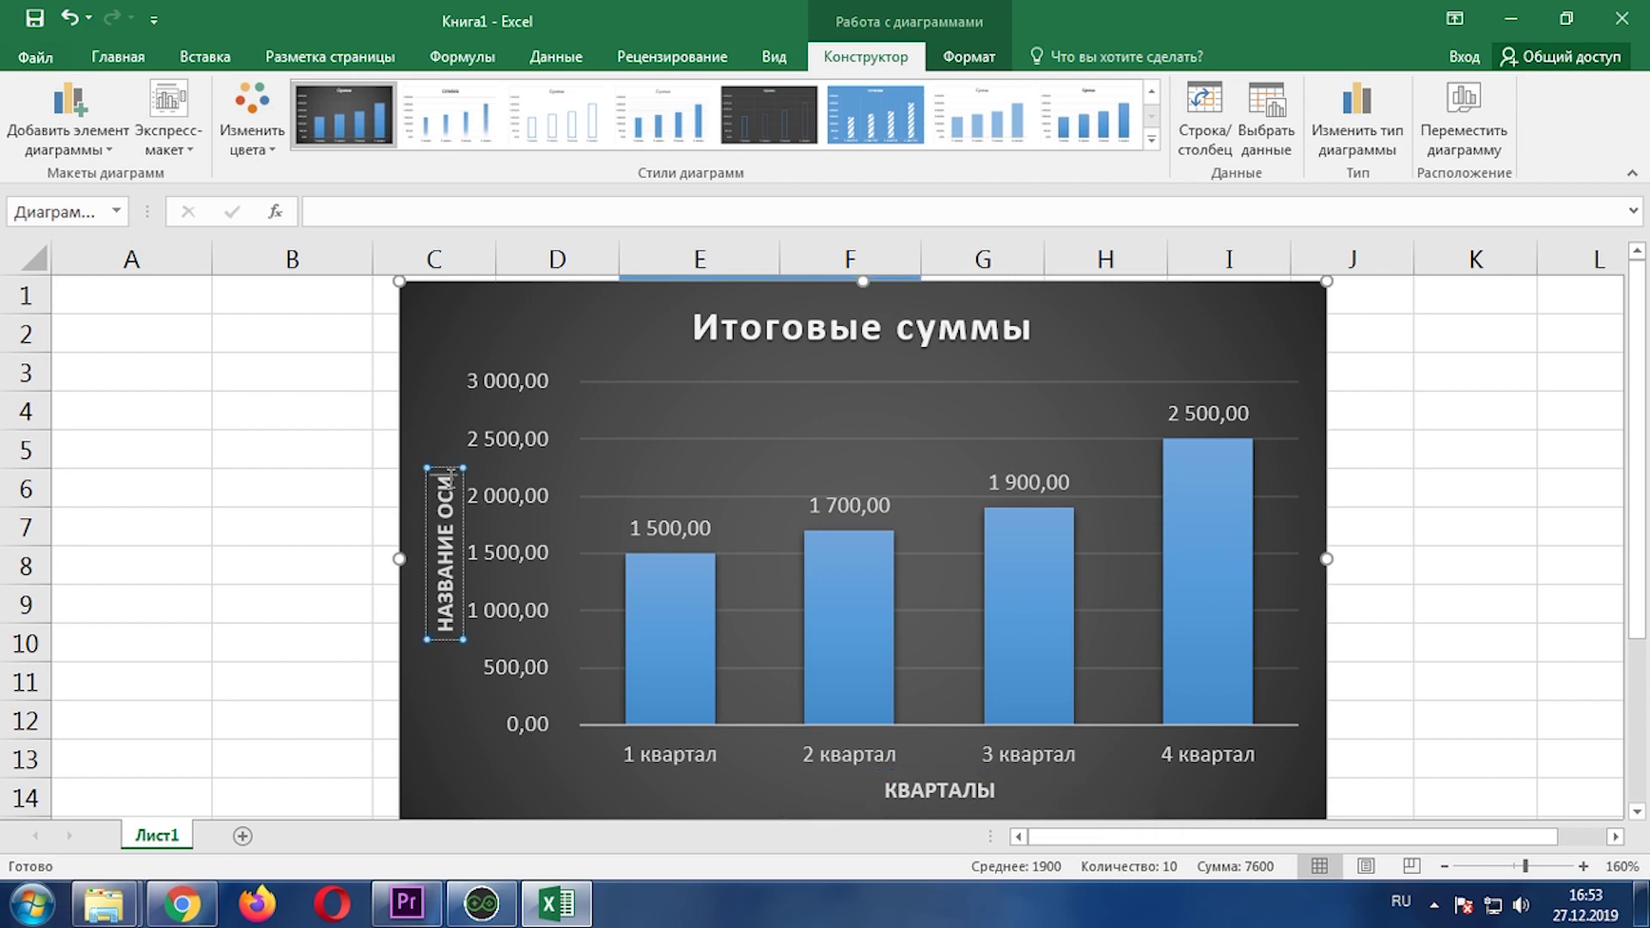
{"action": "left_click", "coordinate": [448, 477]}
{"action": "key", "text": "BackSpace"}
{"action": "key", "text": "BackSpace"}
{"action": "key", "text": "BackSpace"}
{"action": "key", "text": "BackSpace"}
{"action": "key", "text": "BackSpace"}
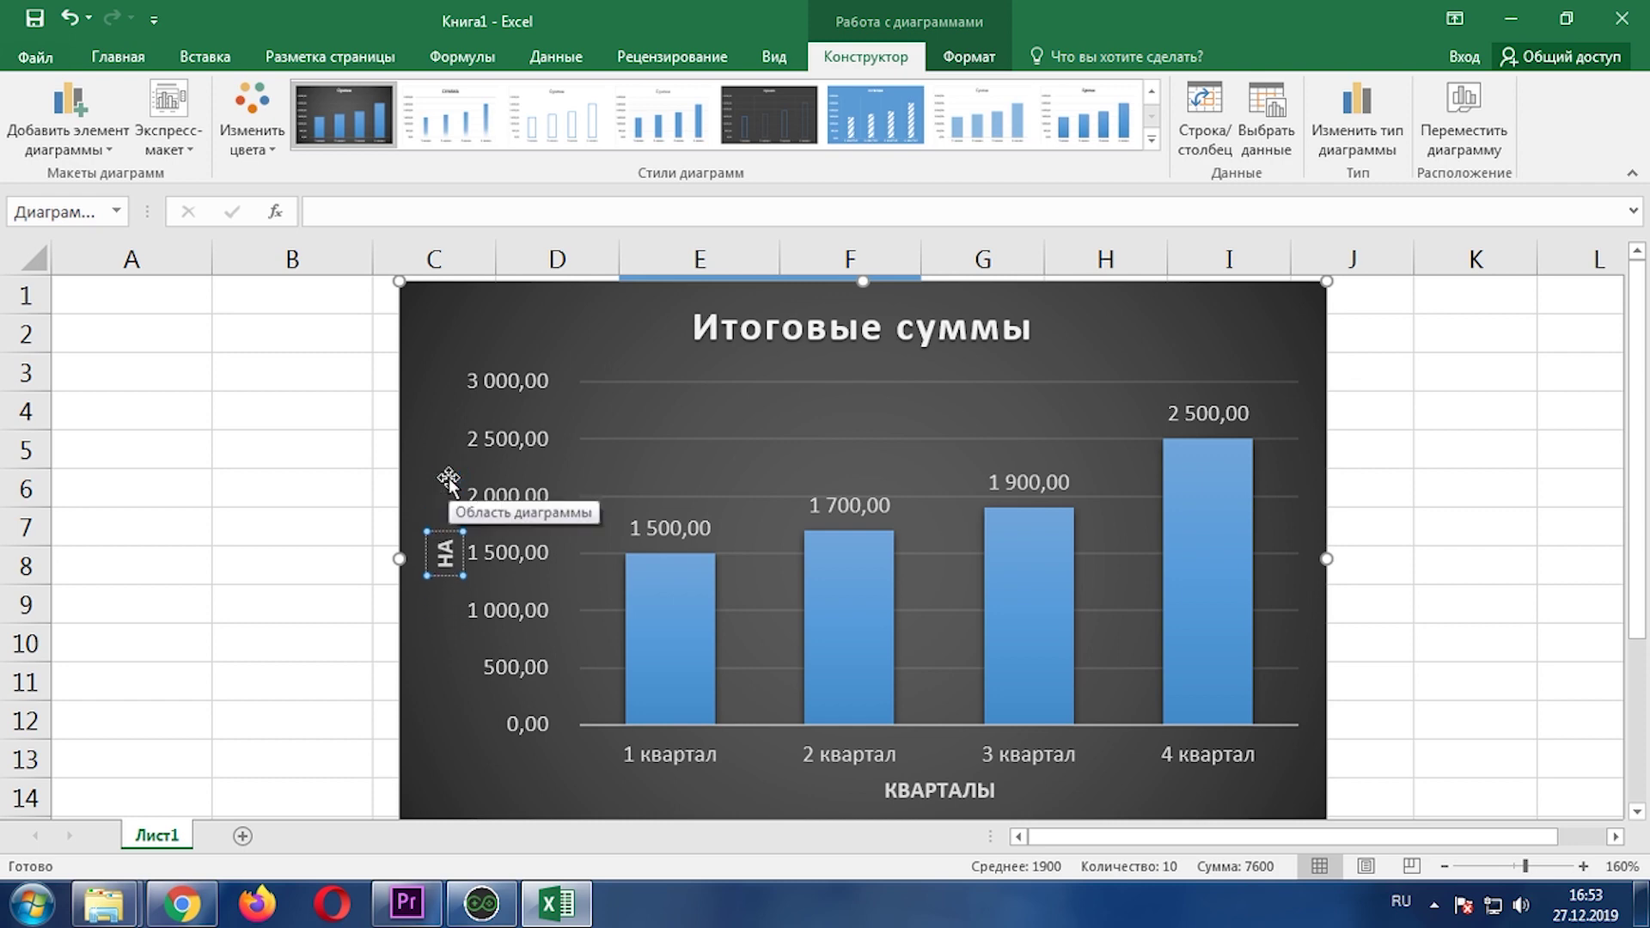
{"action": "key", "text": "BackSpace"}
{"action": "key", "text": "BackSpace"}
{"action": "key", "text": "BackSpace"}
{"action": "type", "text": "Су"}
{"action": "type", "text": "ммы"}
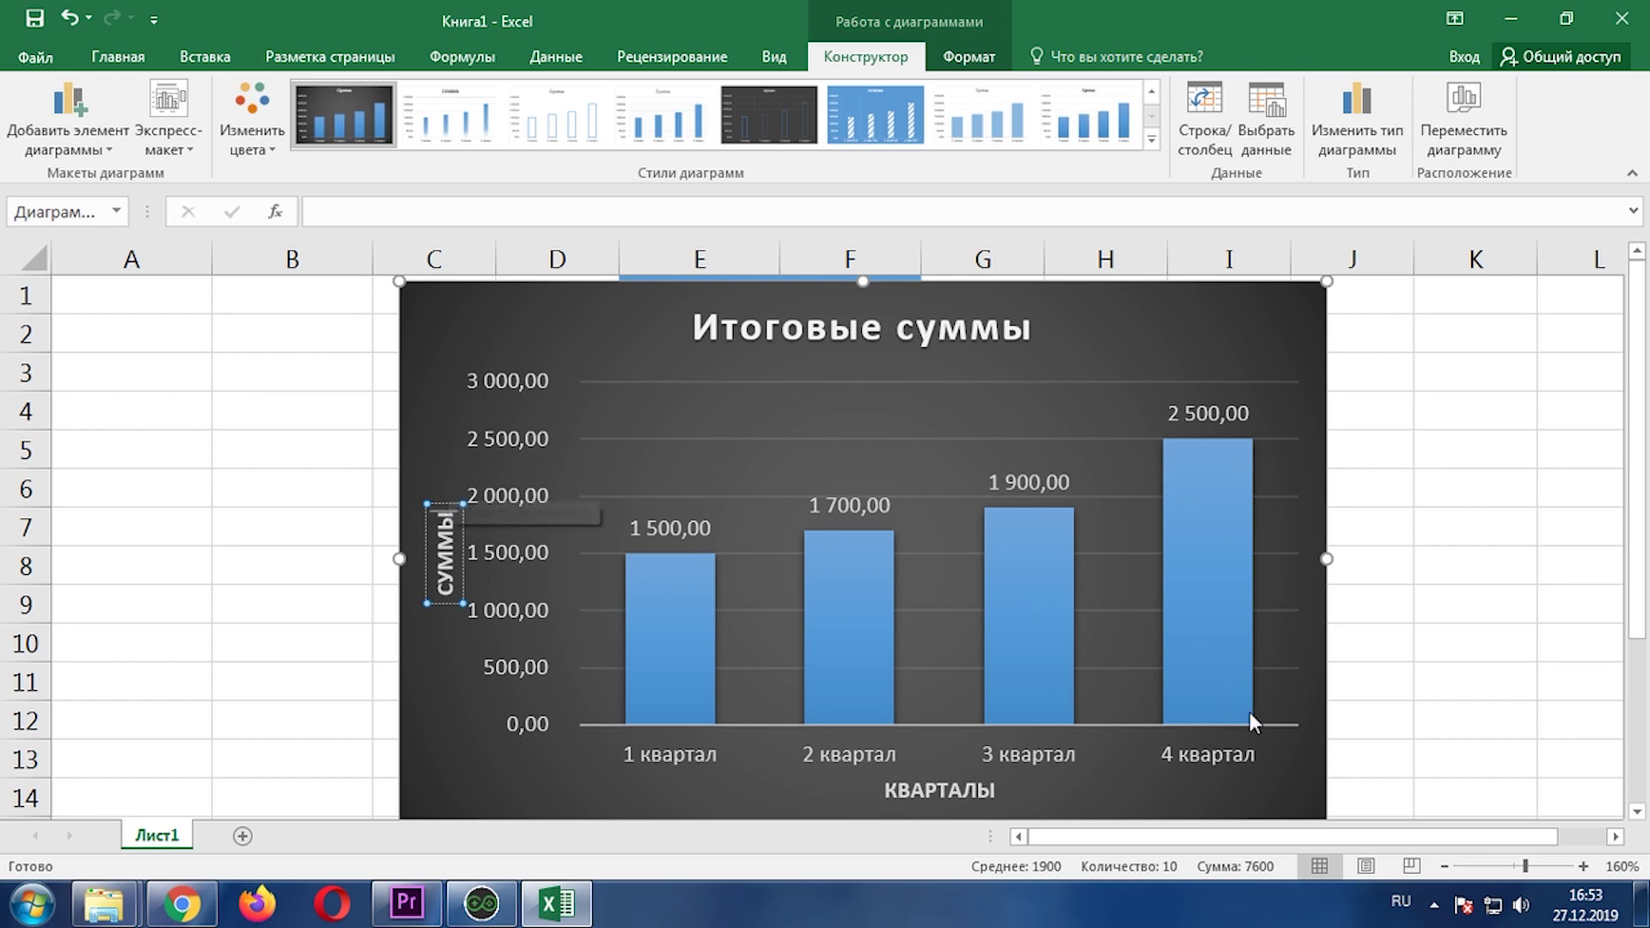
- Drag the Итоговые суммы chart left so it spans roughly columns A to F
{"action": "left_click", "coordinate": [1290, 792]}
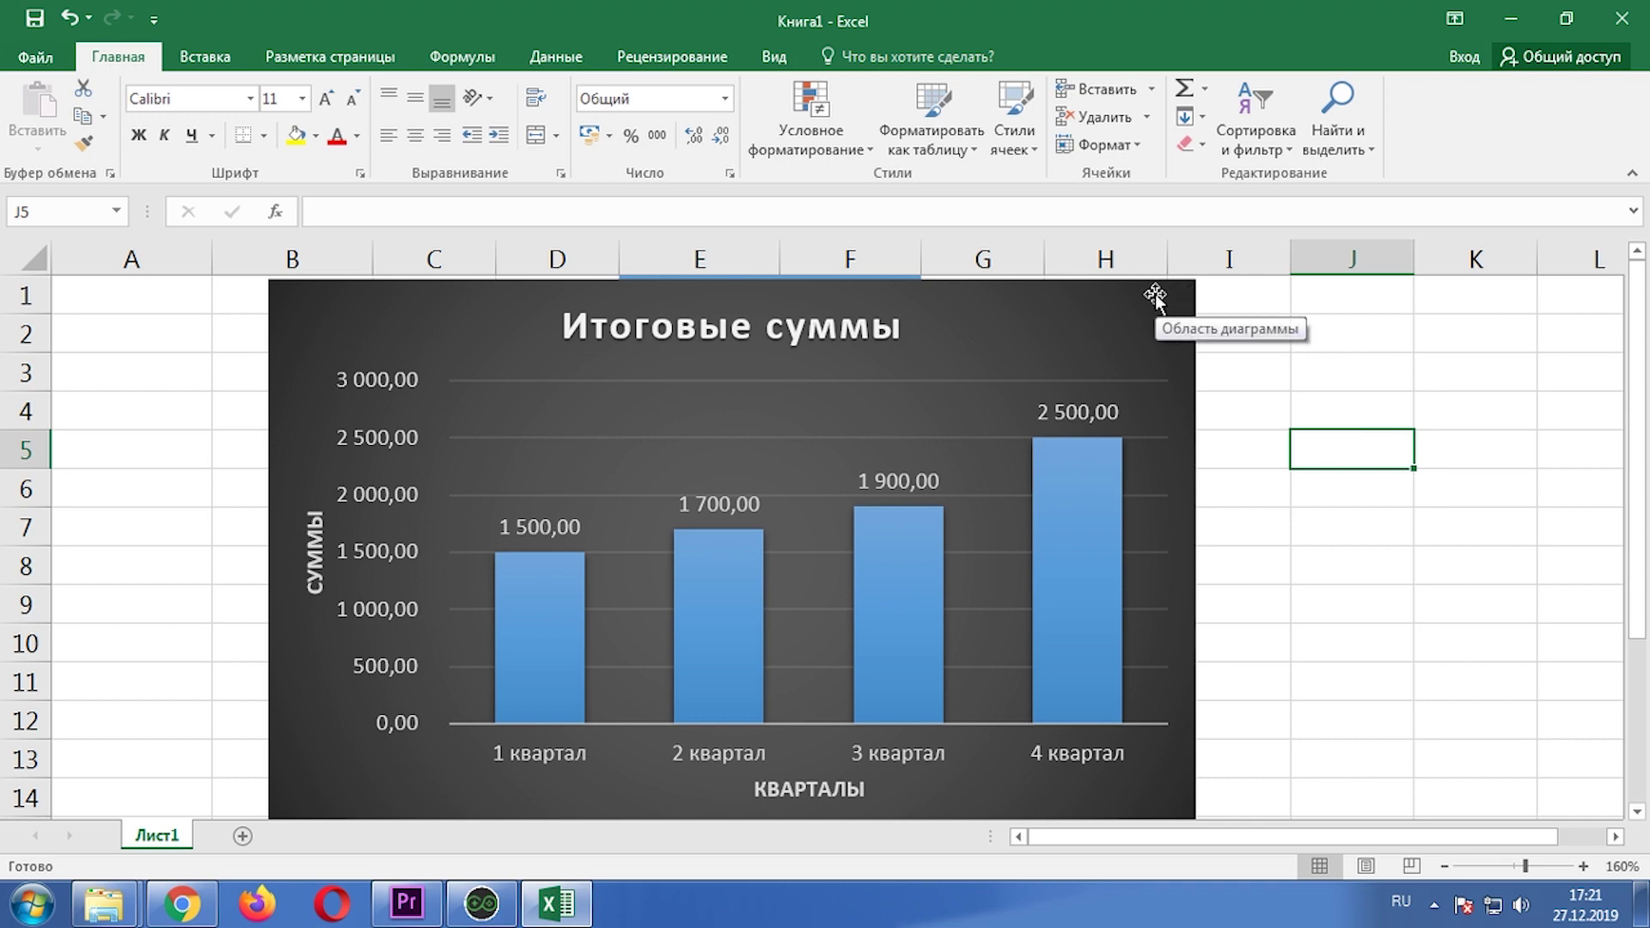
{"action": "left_click_drag", "start_coordinate": [1154, 296], "coordinate": [949, 309]}
- Enter the header План in H1 with 2500, 3500, 4500 and 5500 in H2:H5
{"action": "left_click", "coordinate": [1105, 307]}
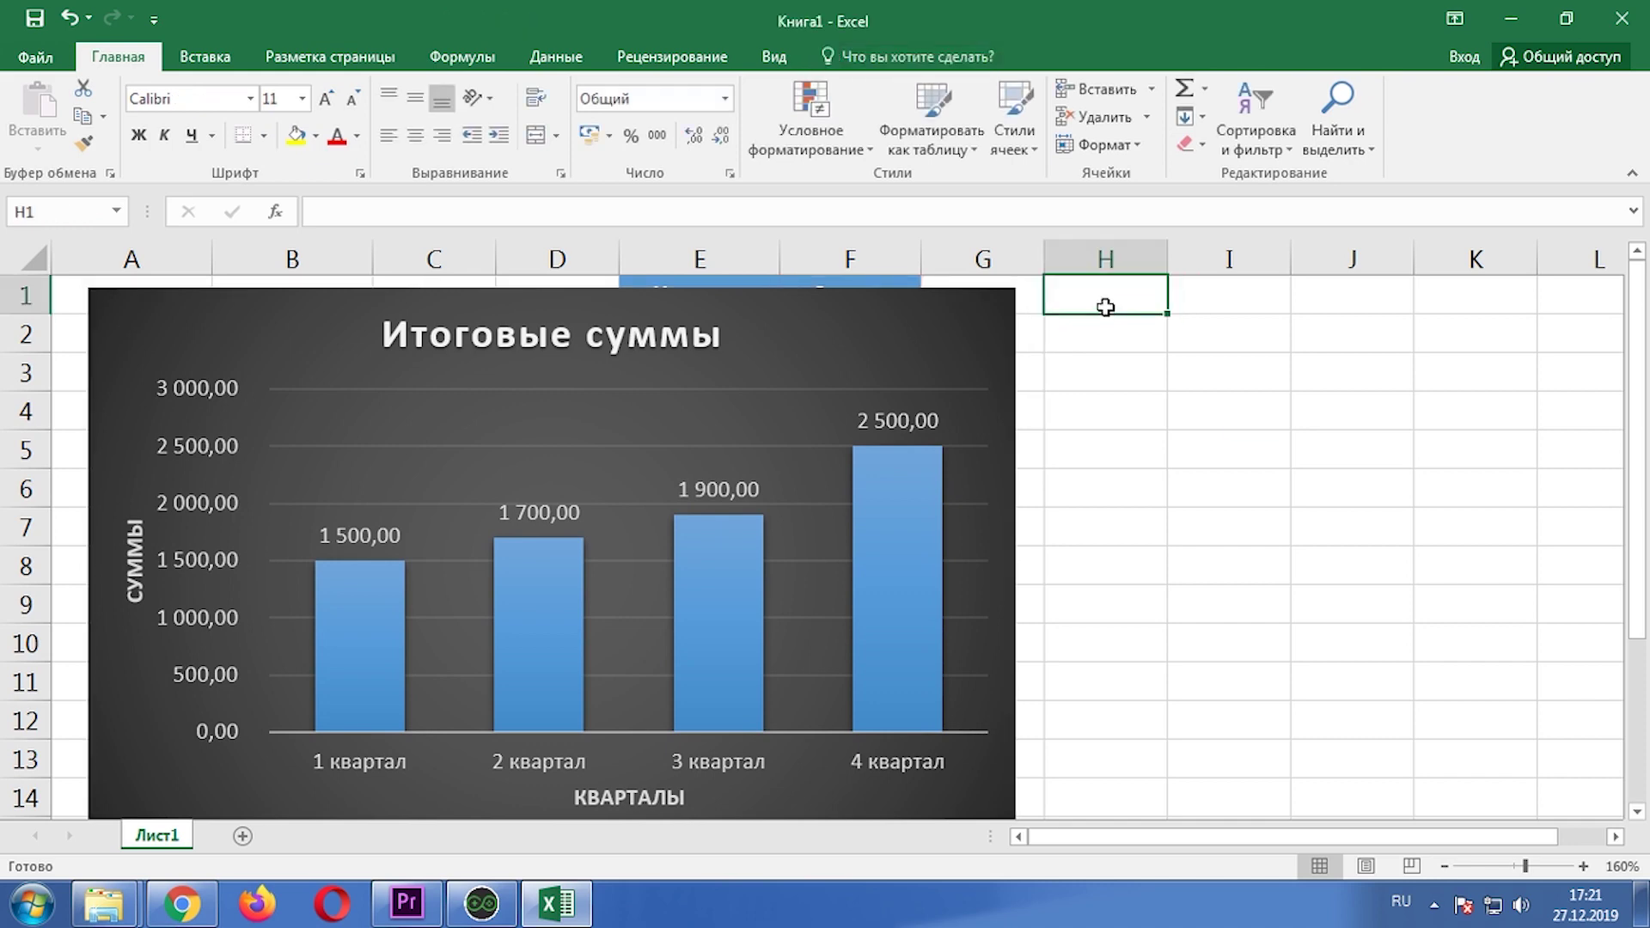
{"action": "type", "text": "План"}
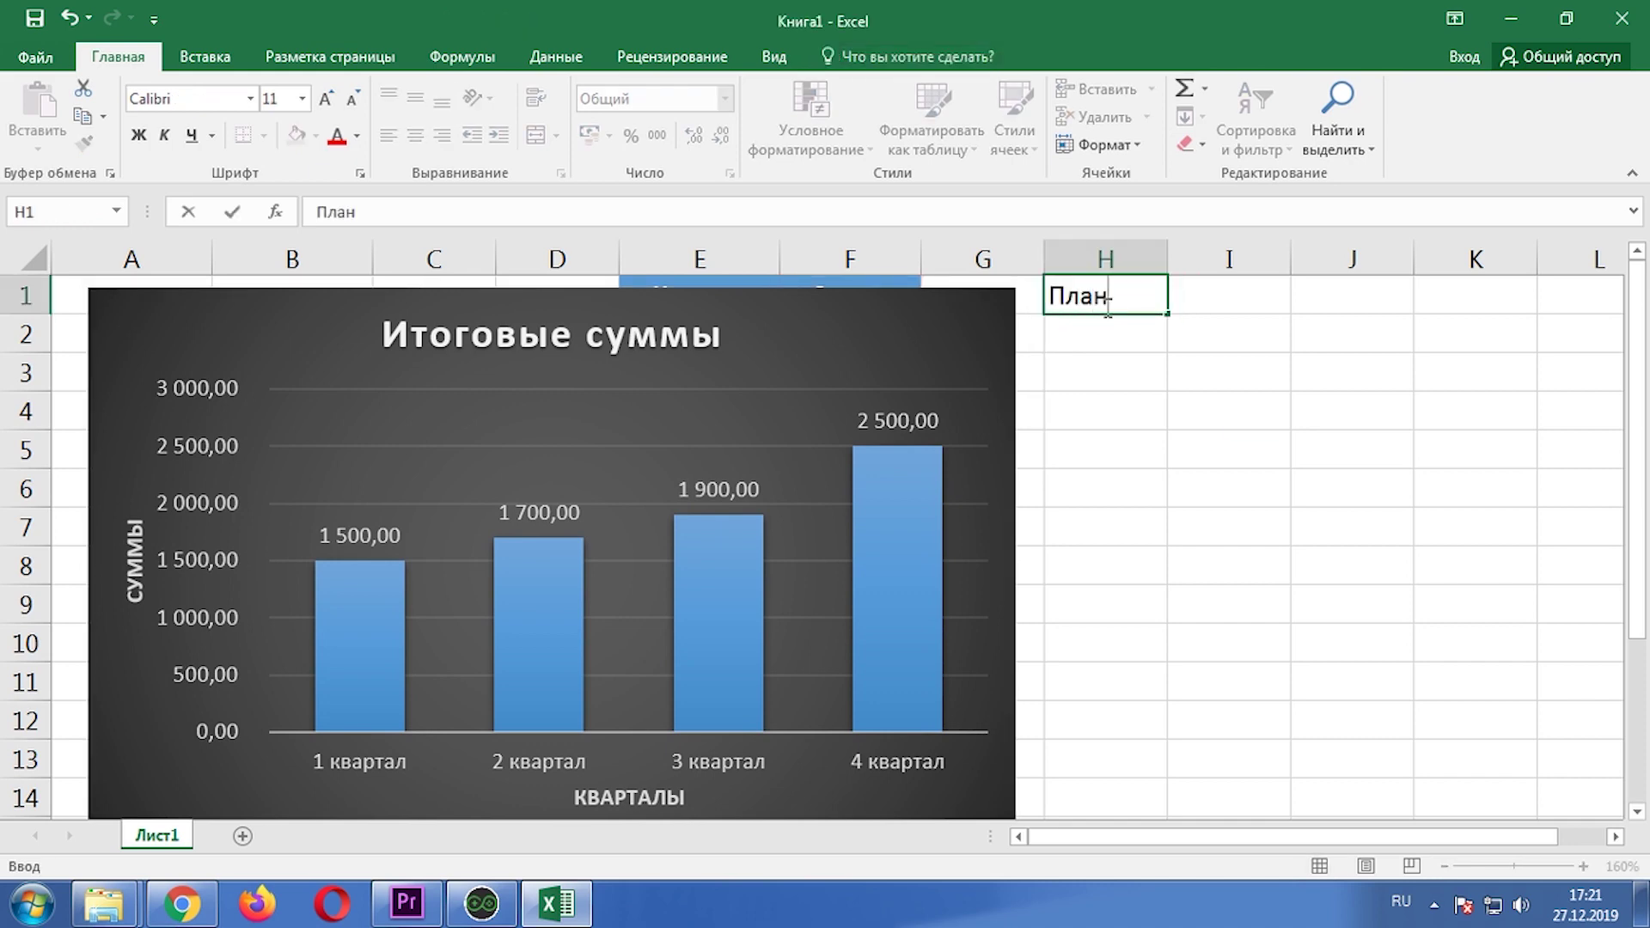
{"action": "key", "text": "Return"}
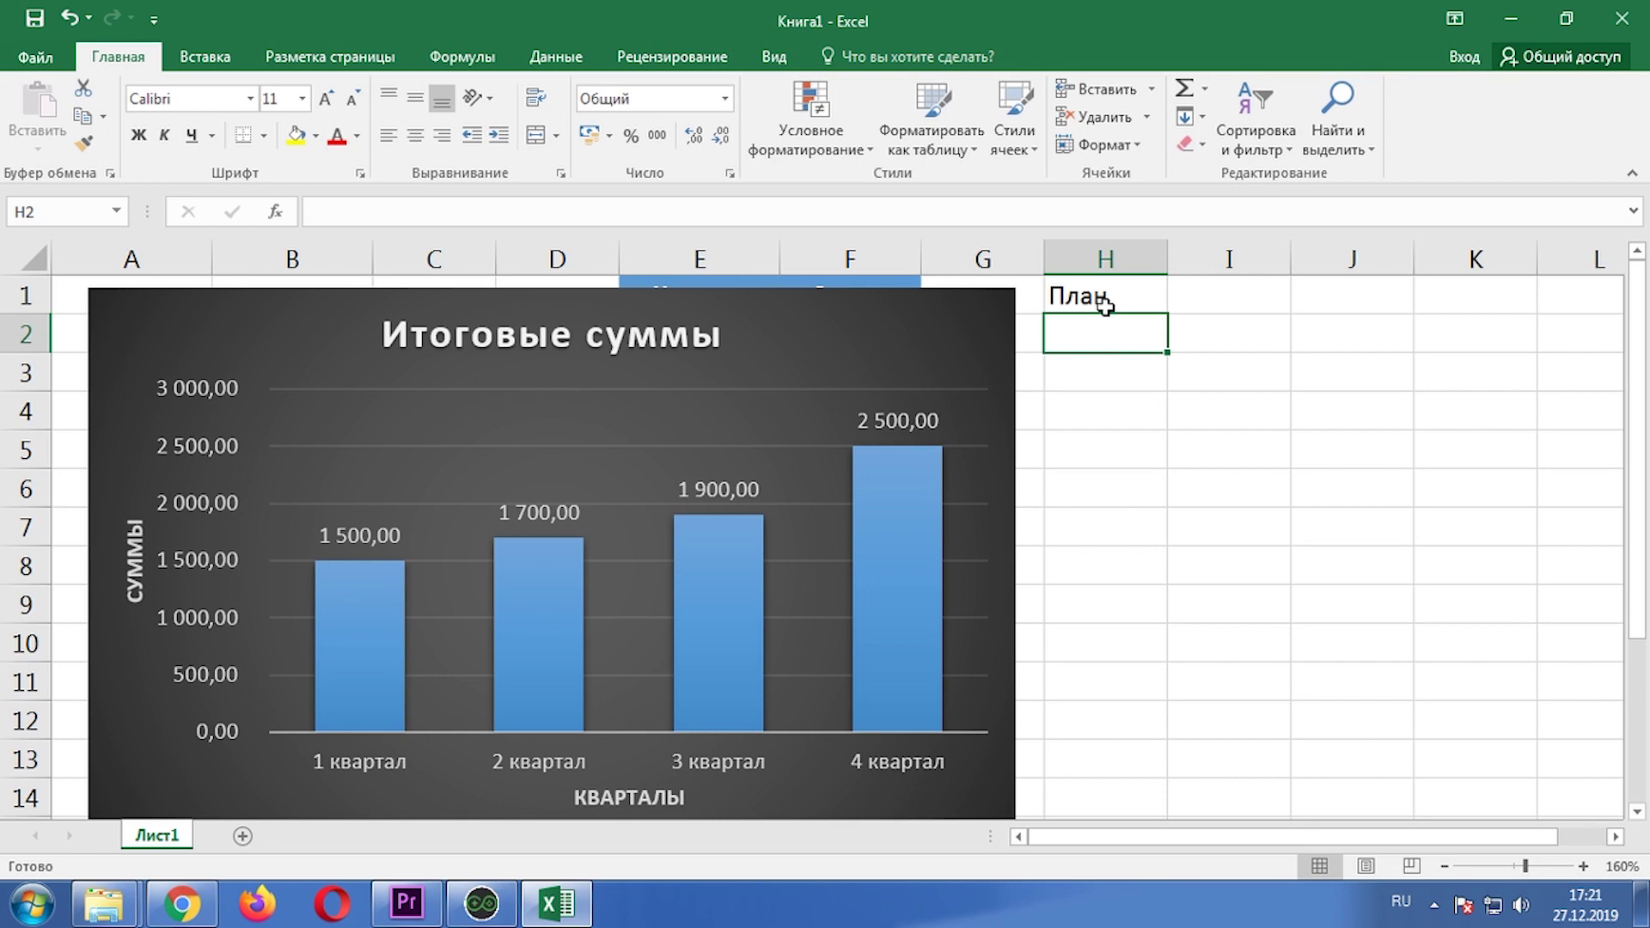
{"action": "type", "text": "2500"}
{"action": "key", "text": "Return"}
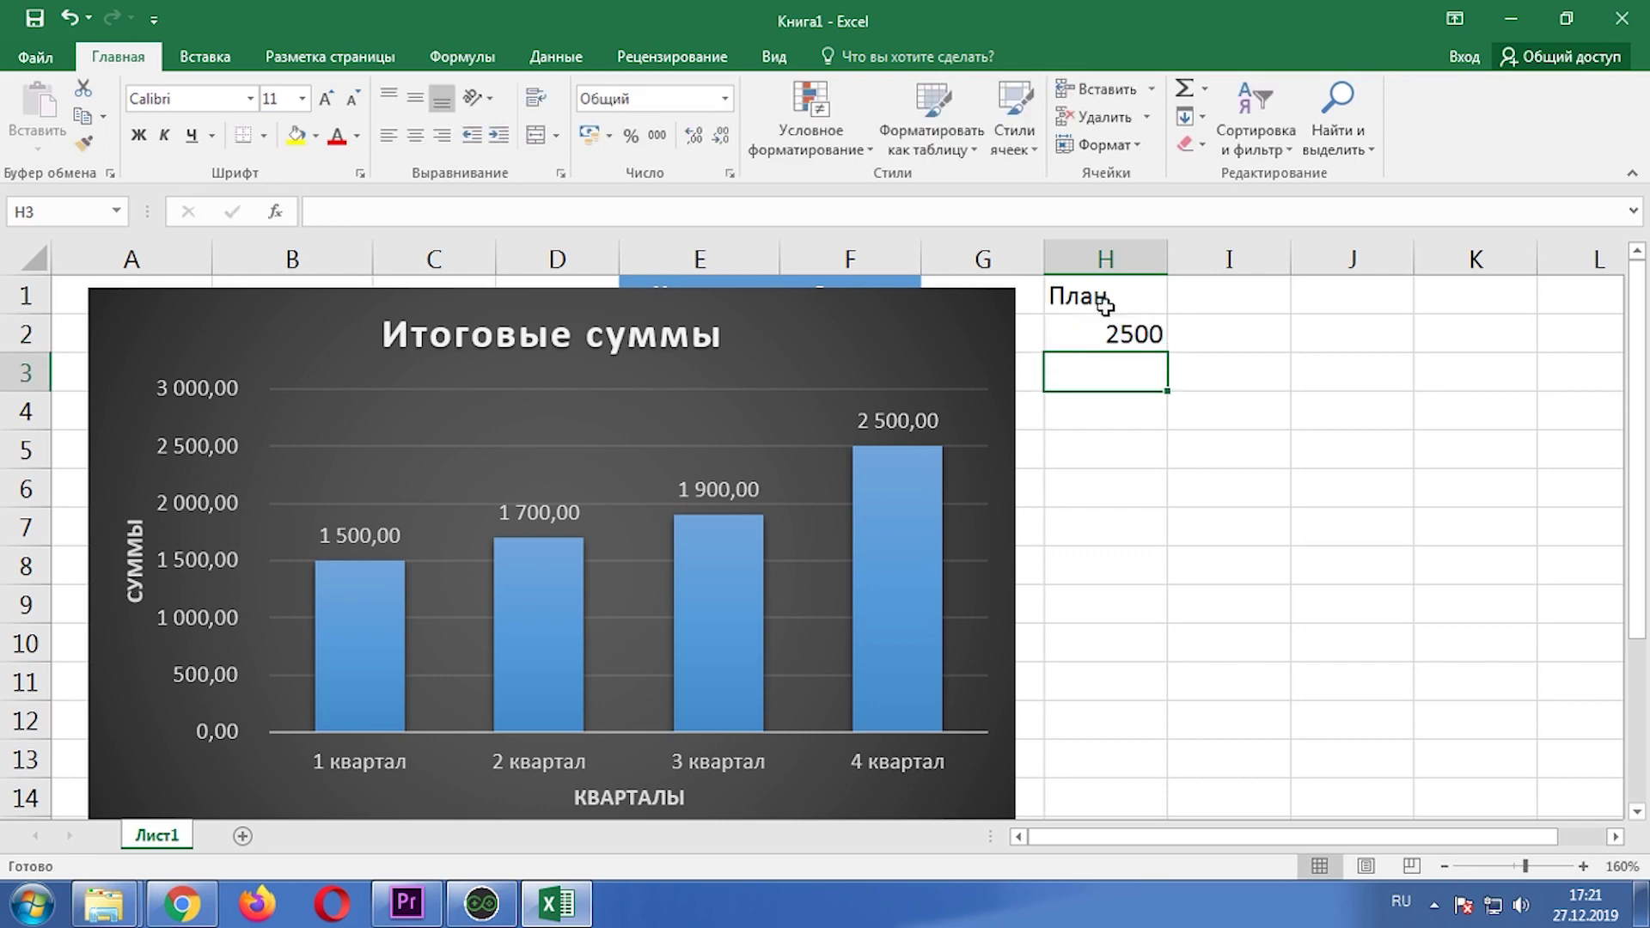
{"action": "type", "text": "3500"}
{"action": "key", "text": "Return"}
{"action": "type", "text": "4"}
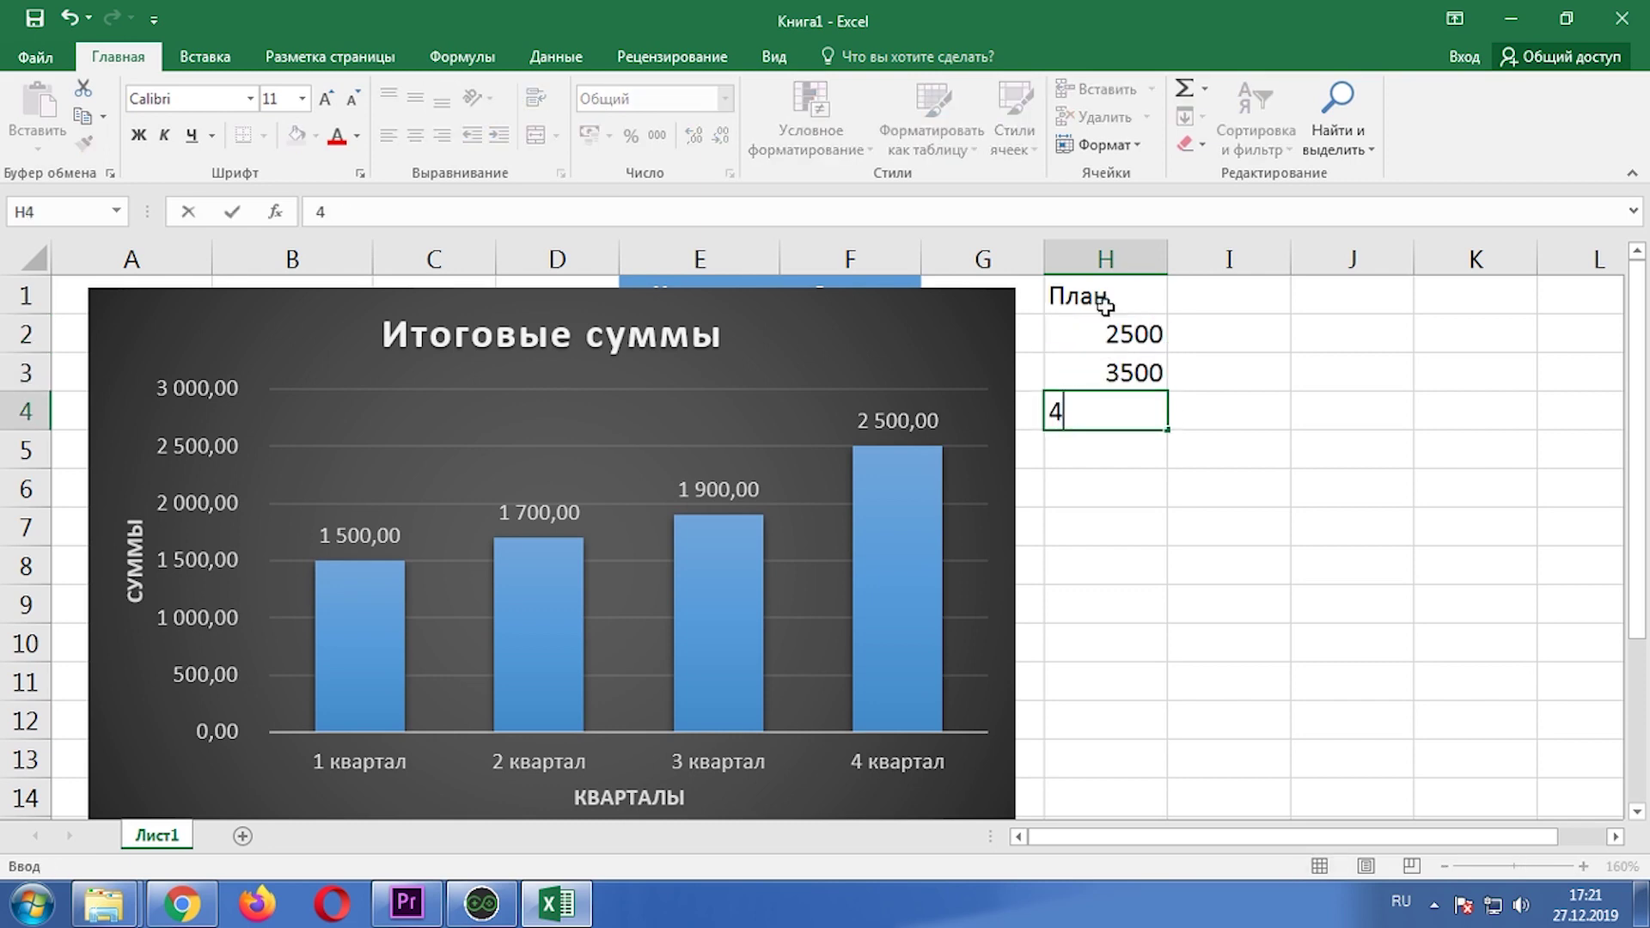
{"action": "type", "text": "500"}
{"action": "key", "text": "Return"}
{"action": "type", "text": "55"}
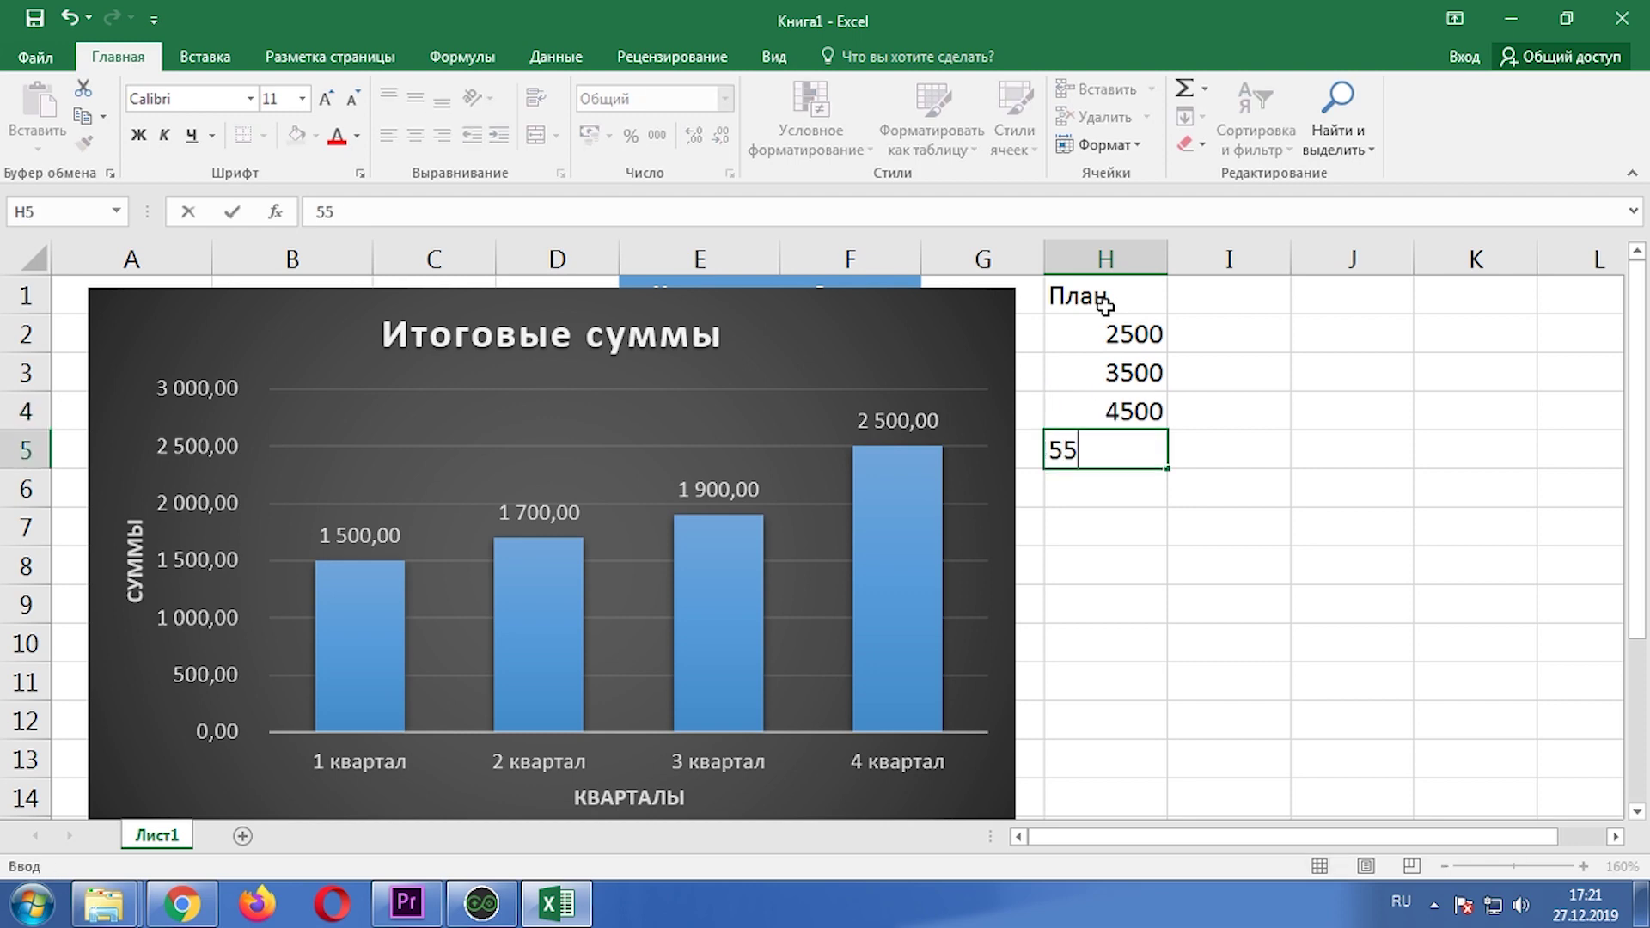
{"action": "type", "text": "00"}
{"action": "key", "text": "Return"}
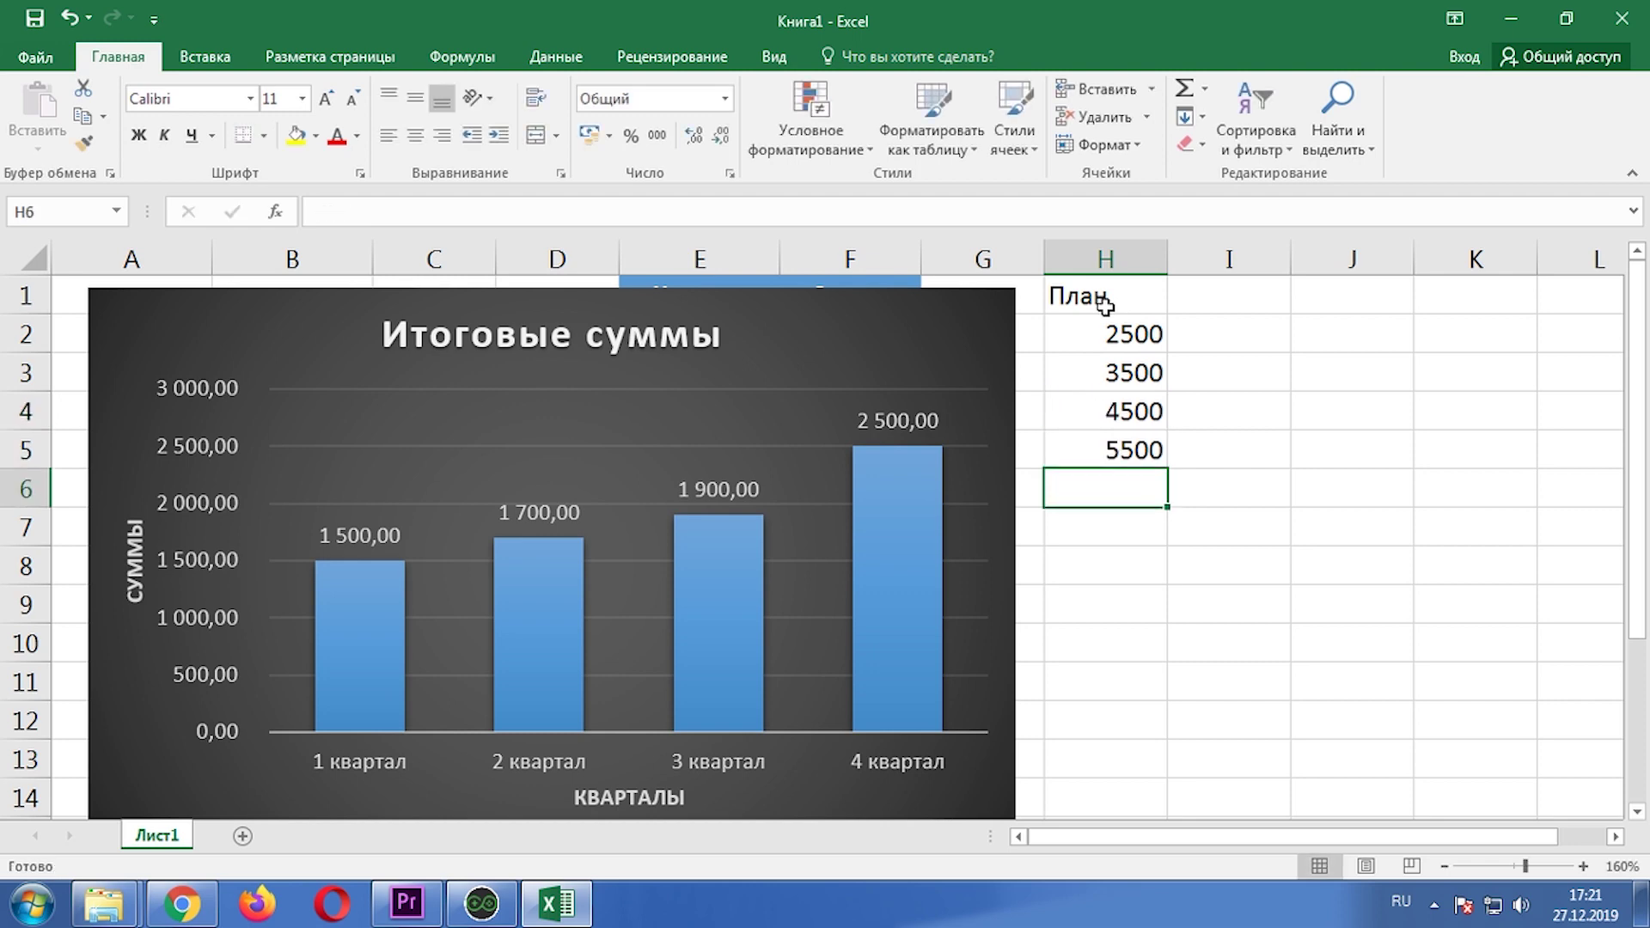
- Copy H1:H5 and paste it into the chart as an orange План series
{"action": "left_click_drag", "start_coordinate": [1104, 301], "coordinate": [1123, 452]}
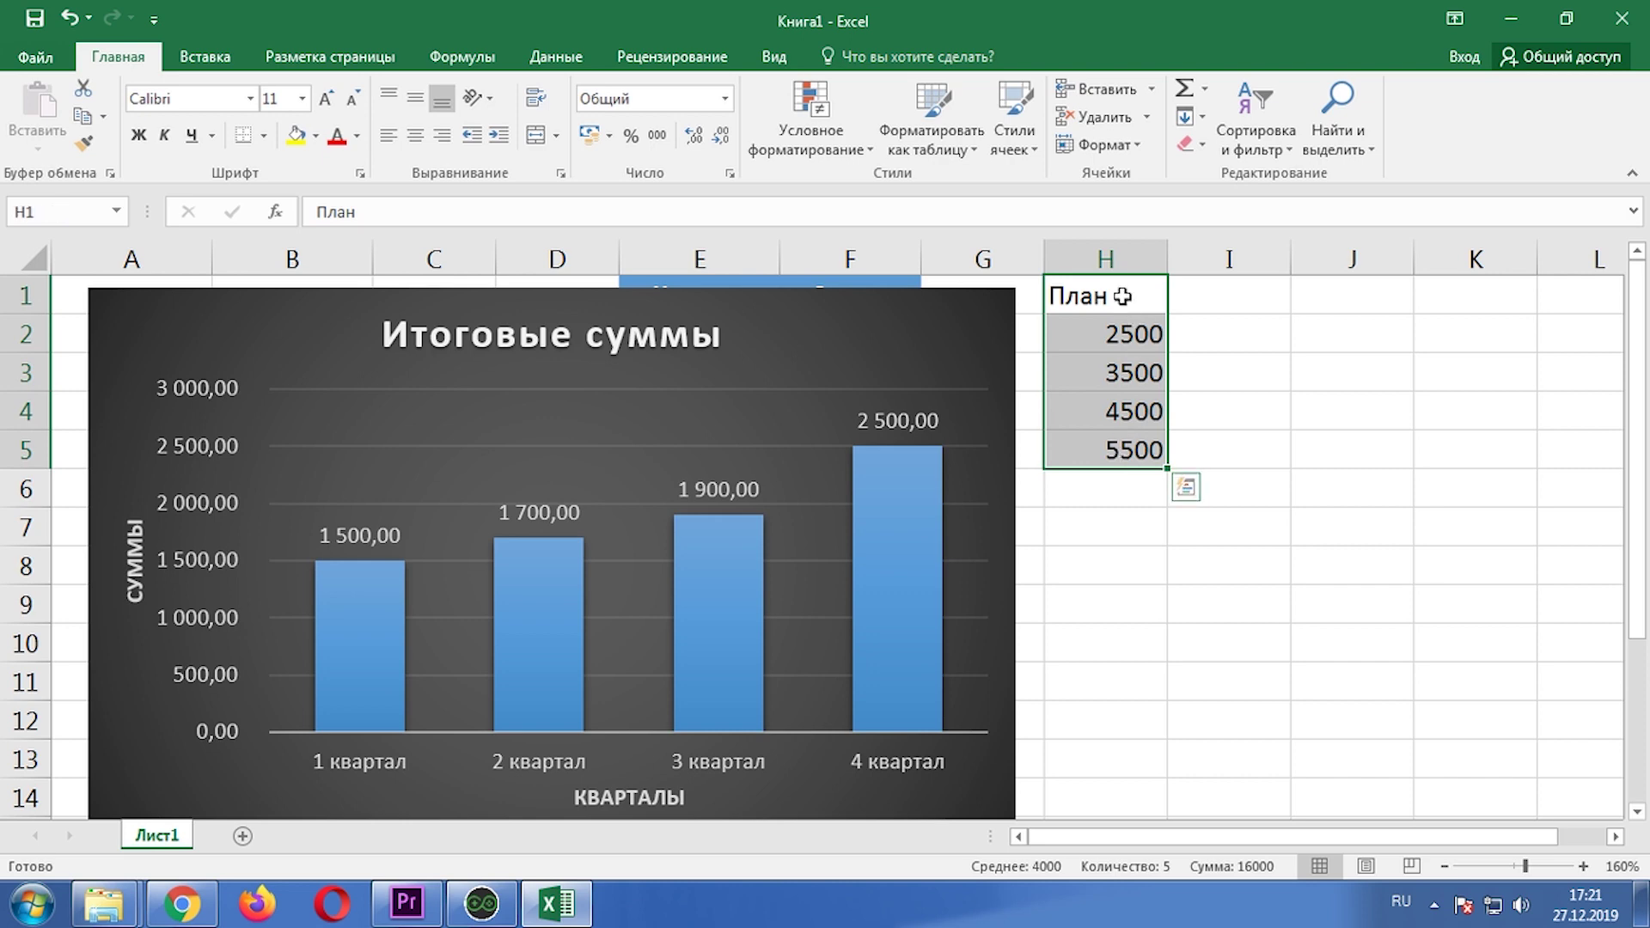
{"action": "key", "text": "ctrl+c"}
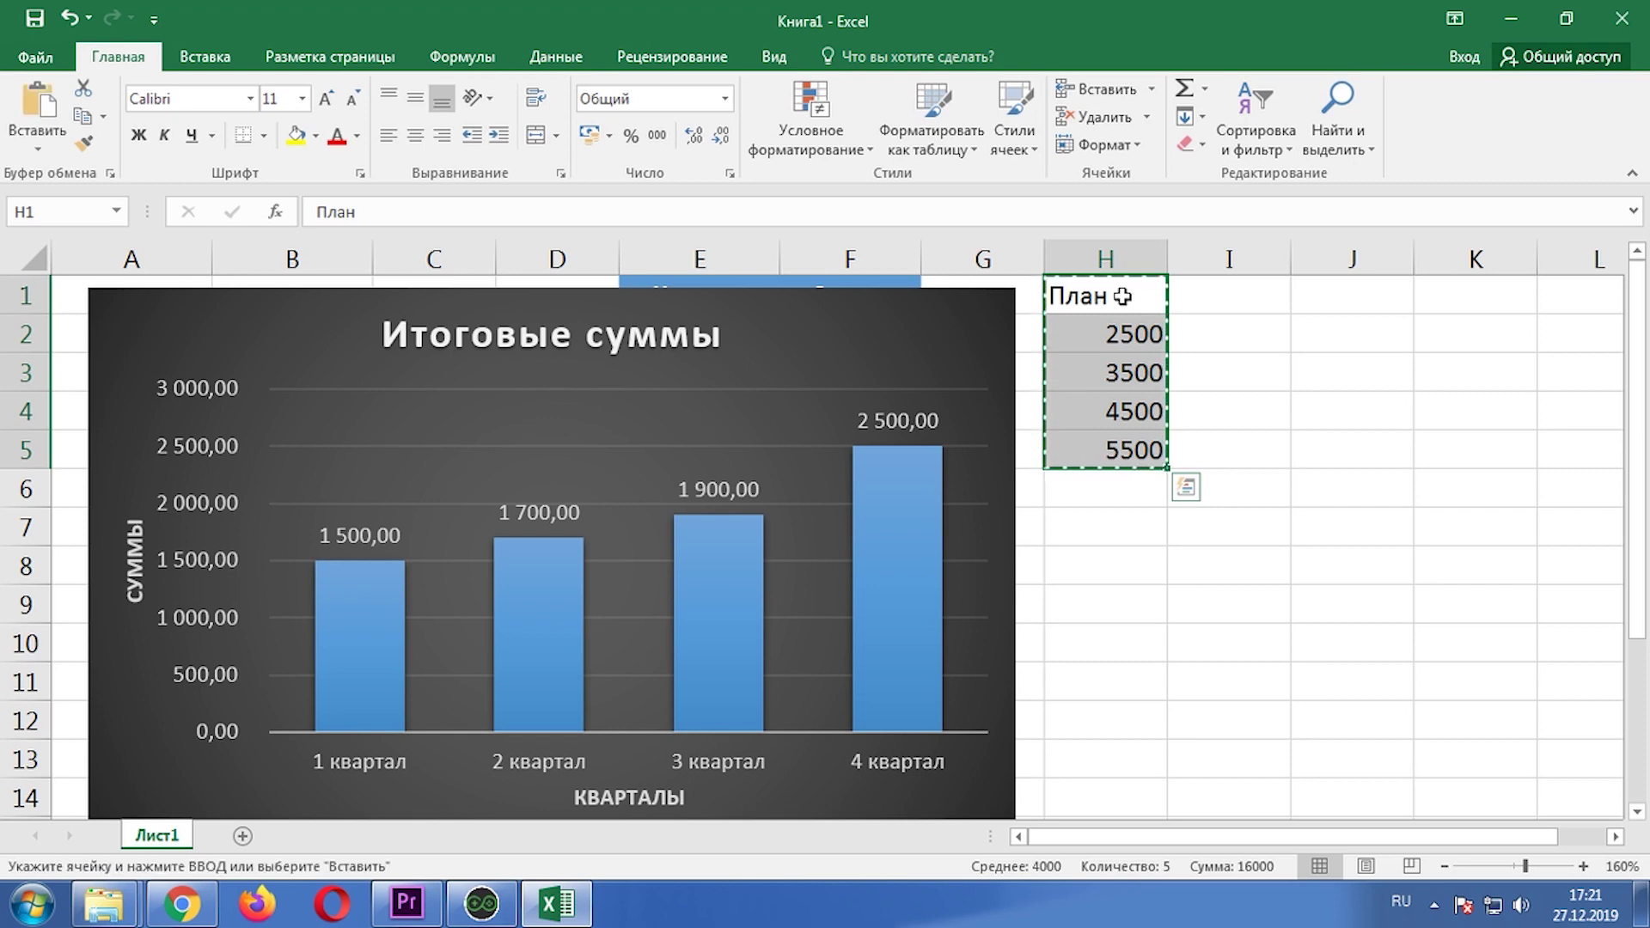
{"action": "left_click", "coordinate": [924, 335]}
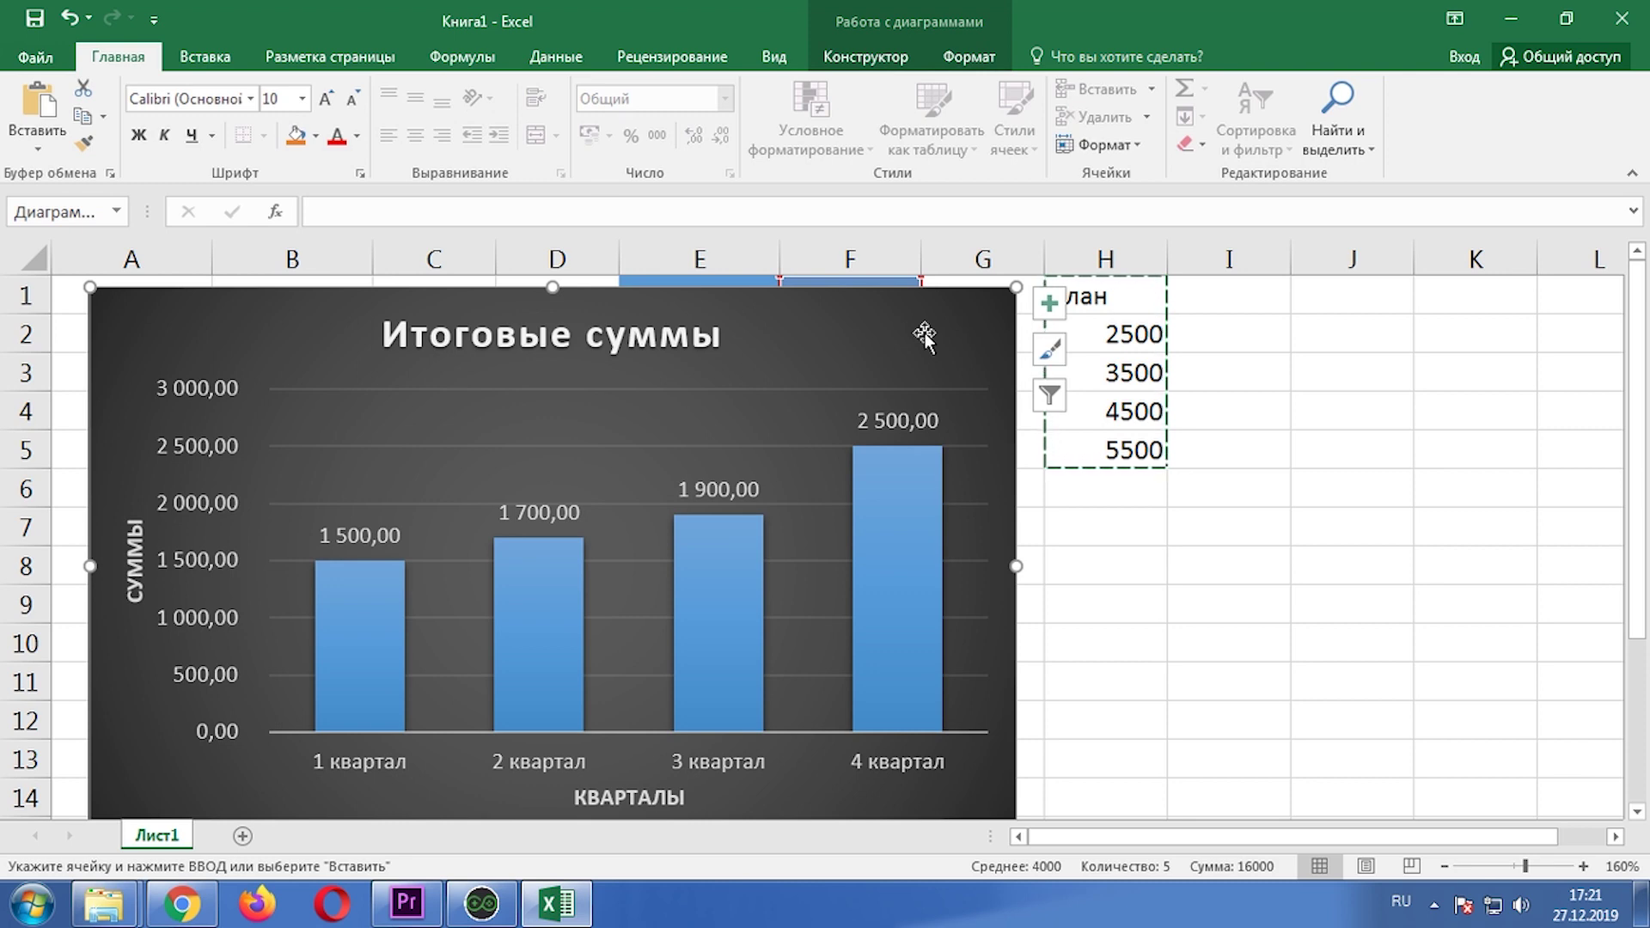
{"action": "key", "text": "ctrl+v"}
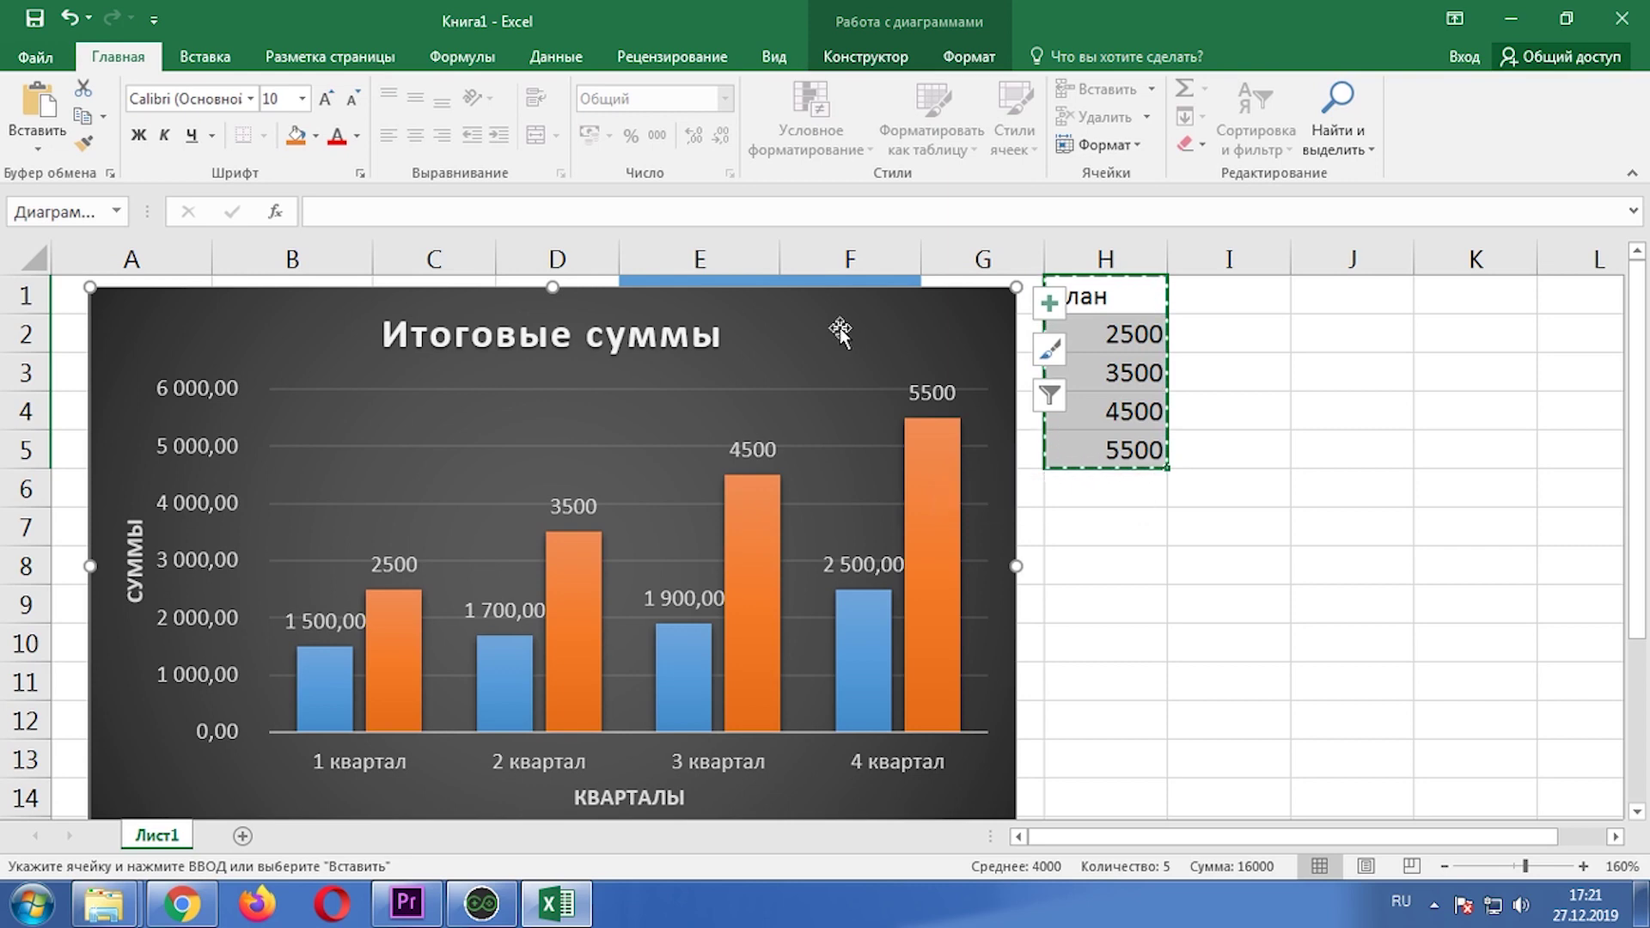
- Turn on the chart legend, then select the legend and Сумма series to inspect them
{"action": "left_click", "coordinate": [1052, 306]}
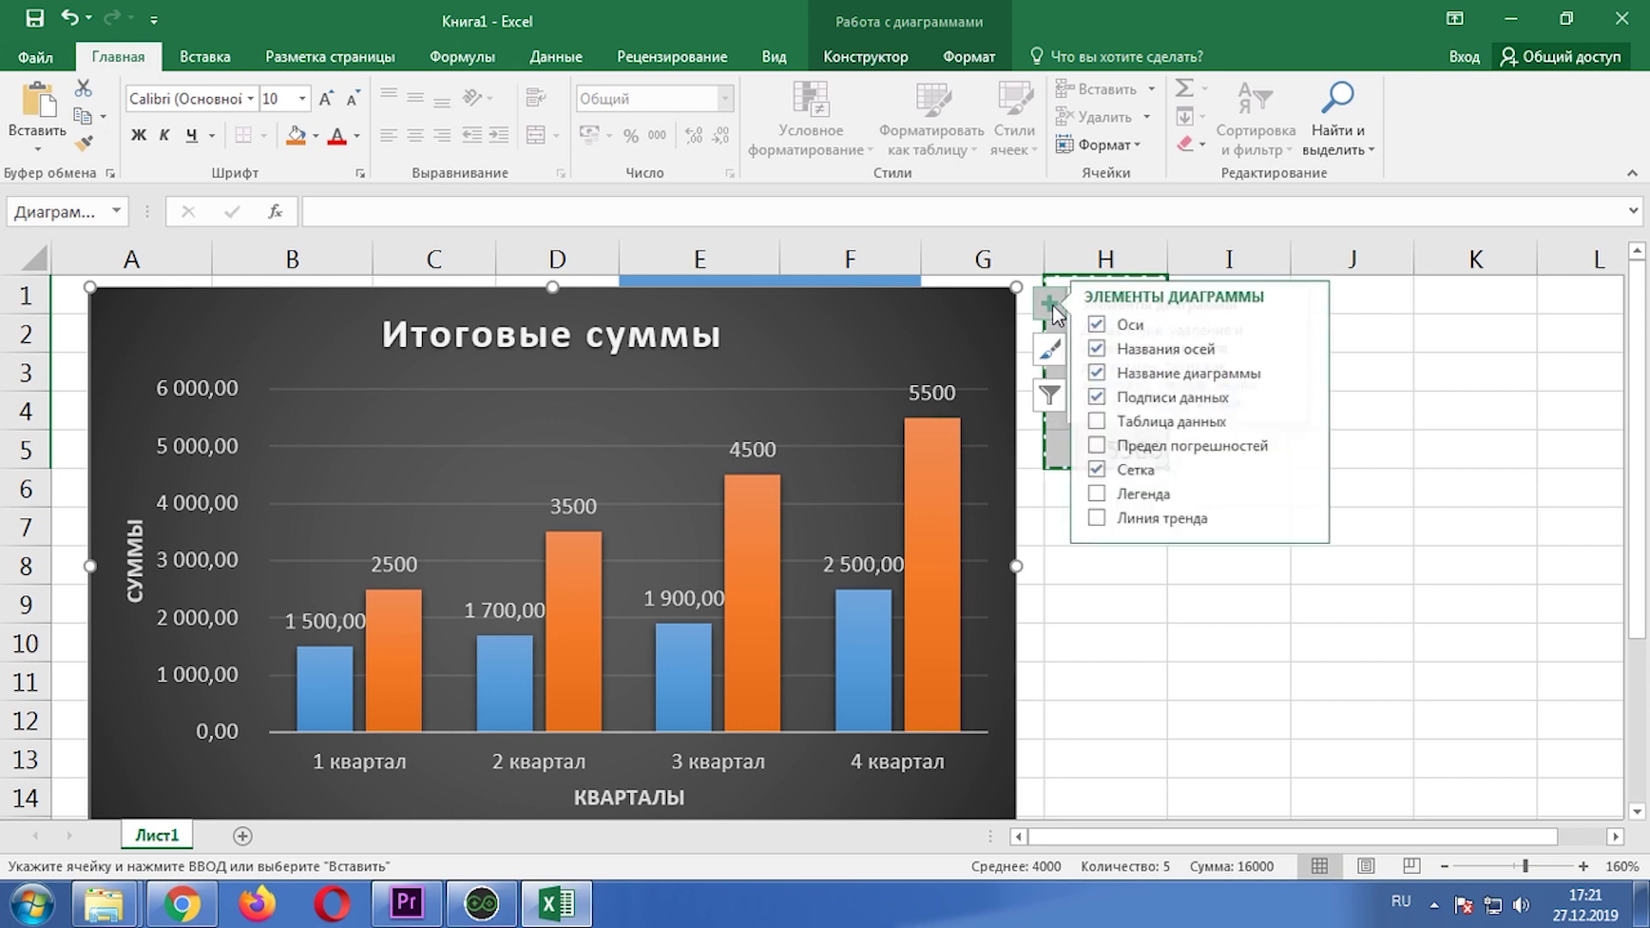
{"action": "left_click", "coordinate": [1142, 499]}
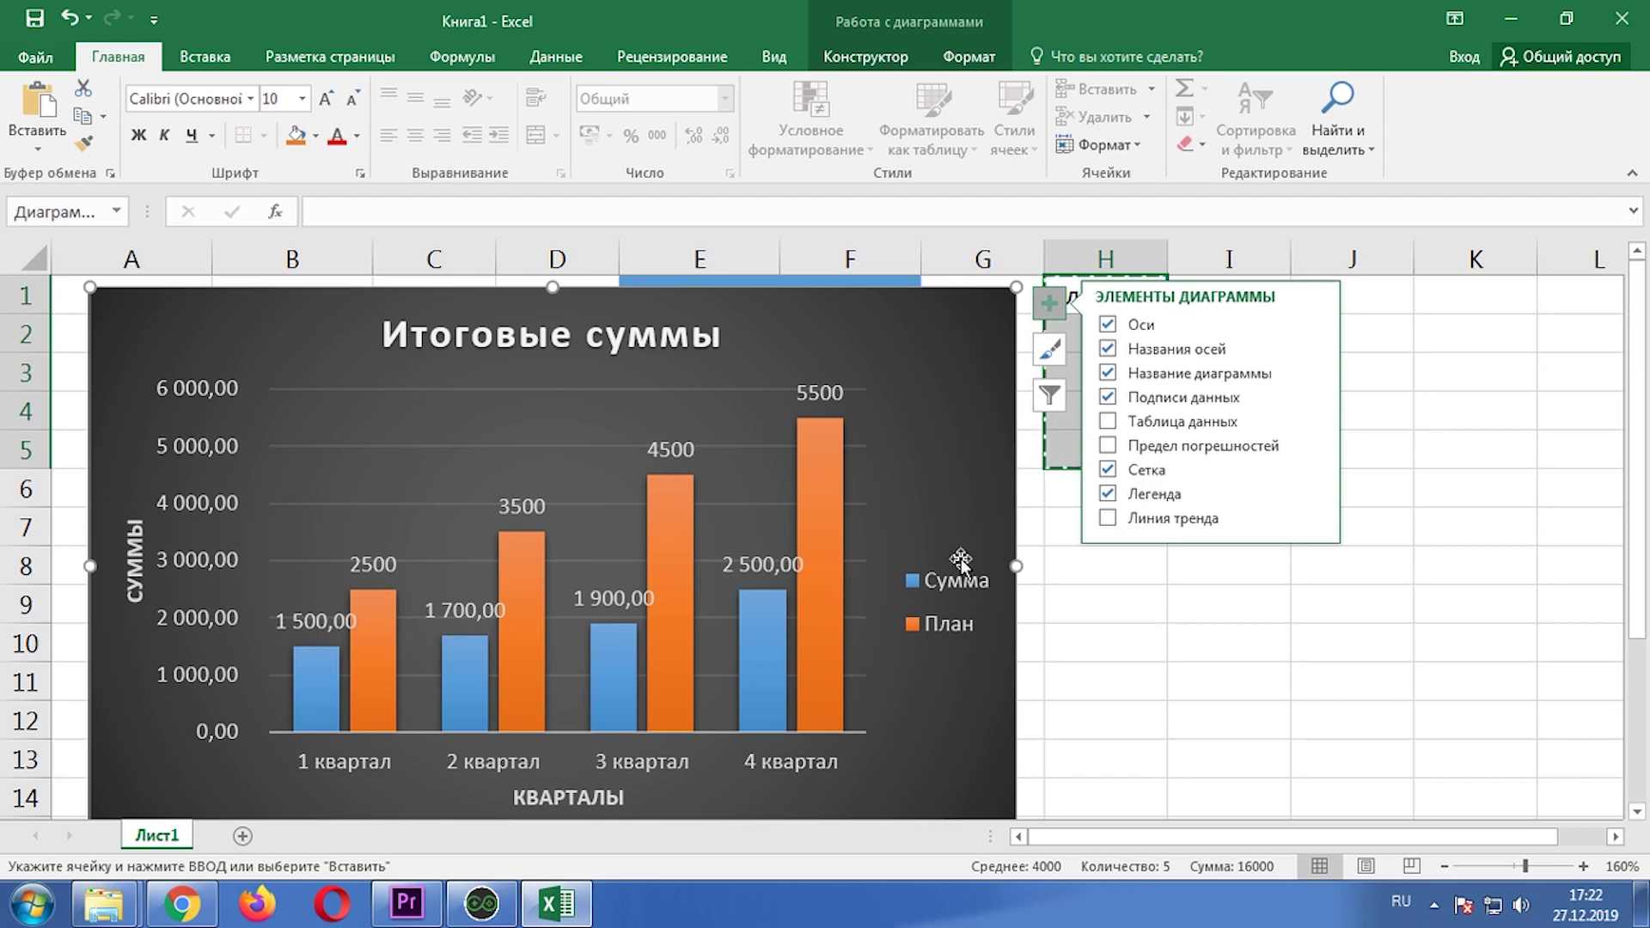
{"action": "left_click", "coordinate": [923, 625]}
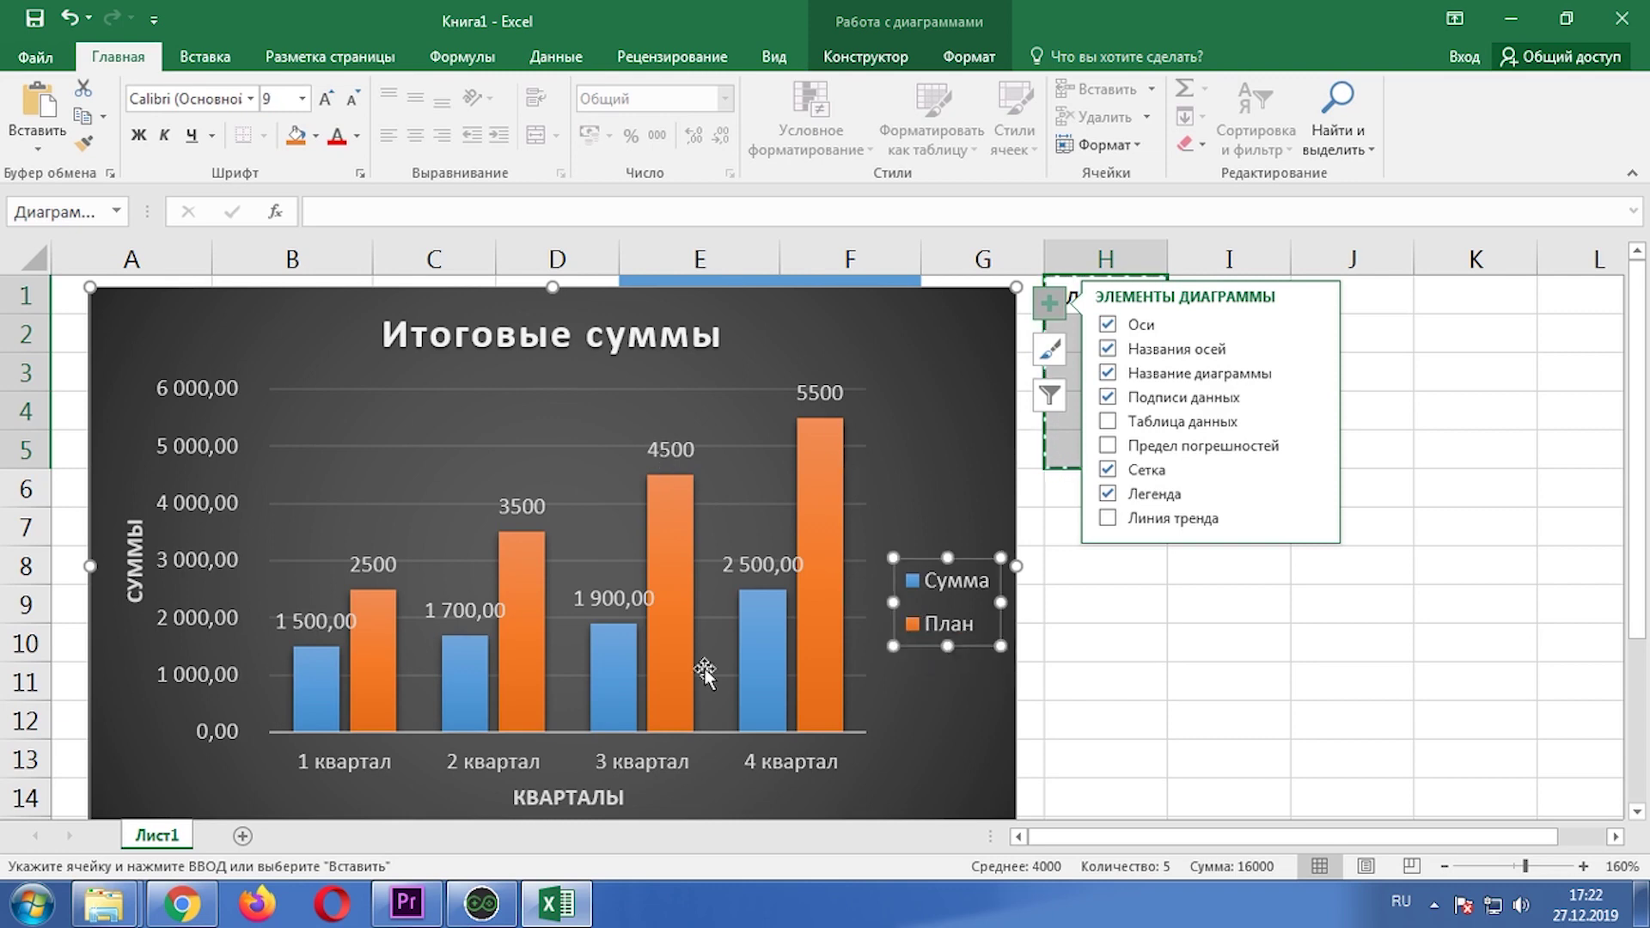
{"action": "left_click", "coordinate": [942, 587]}
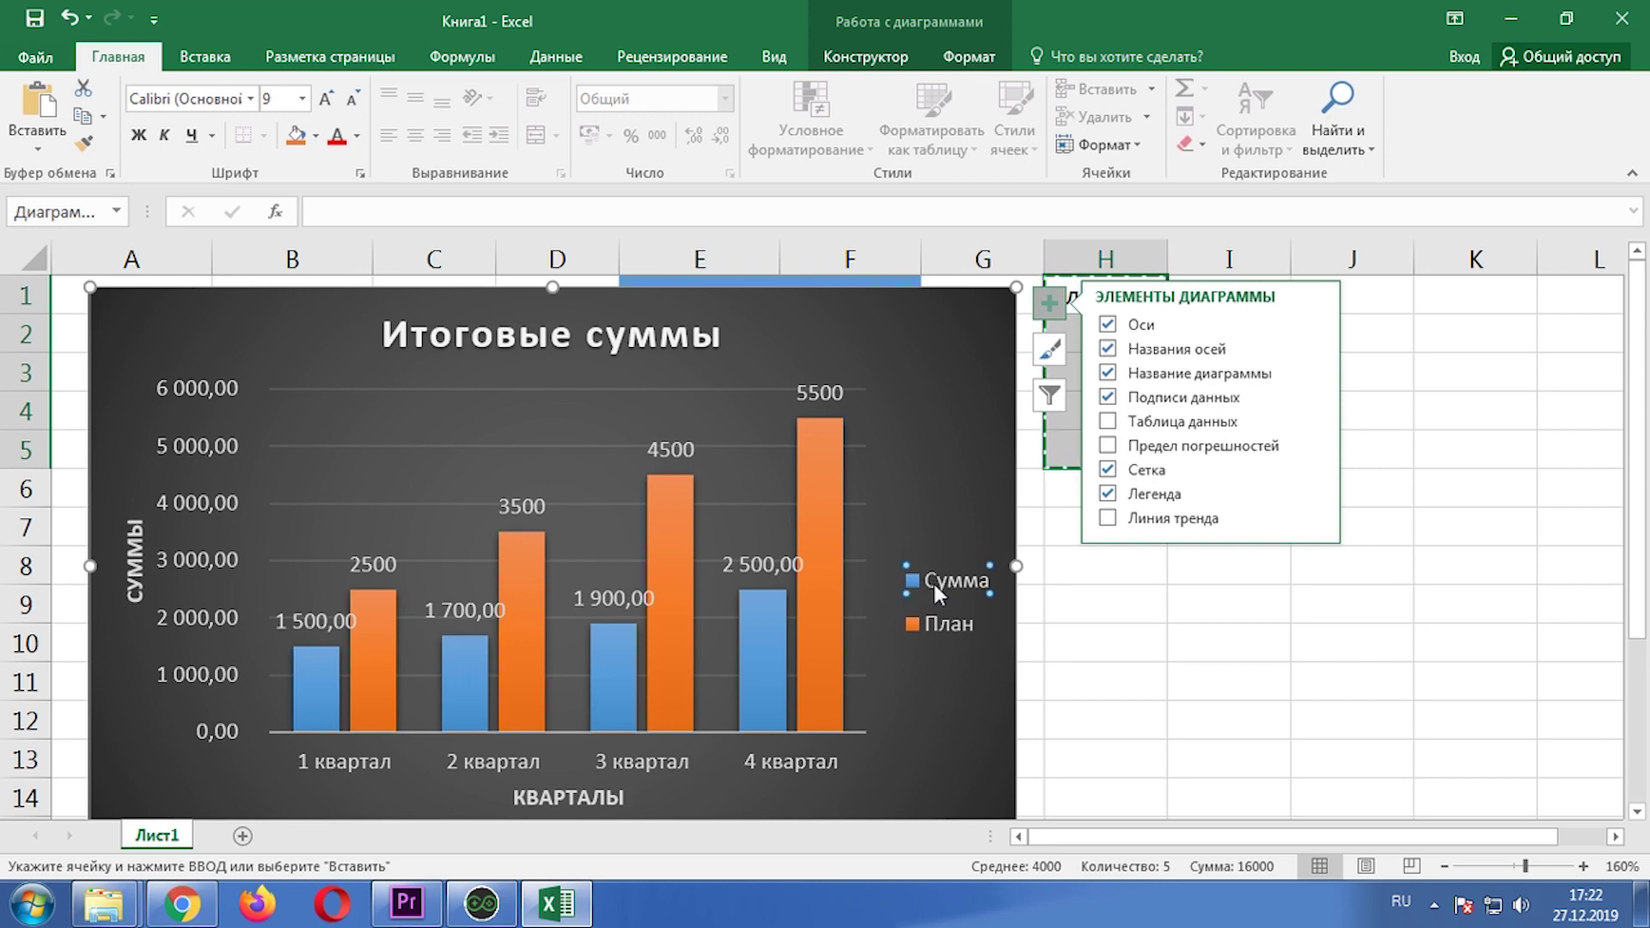
{"action": "left_click", "coordinate": [770, 619]}
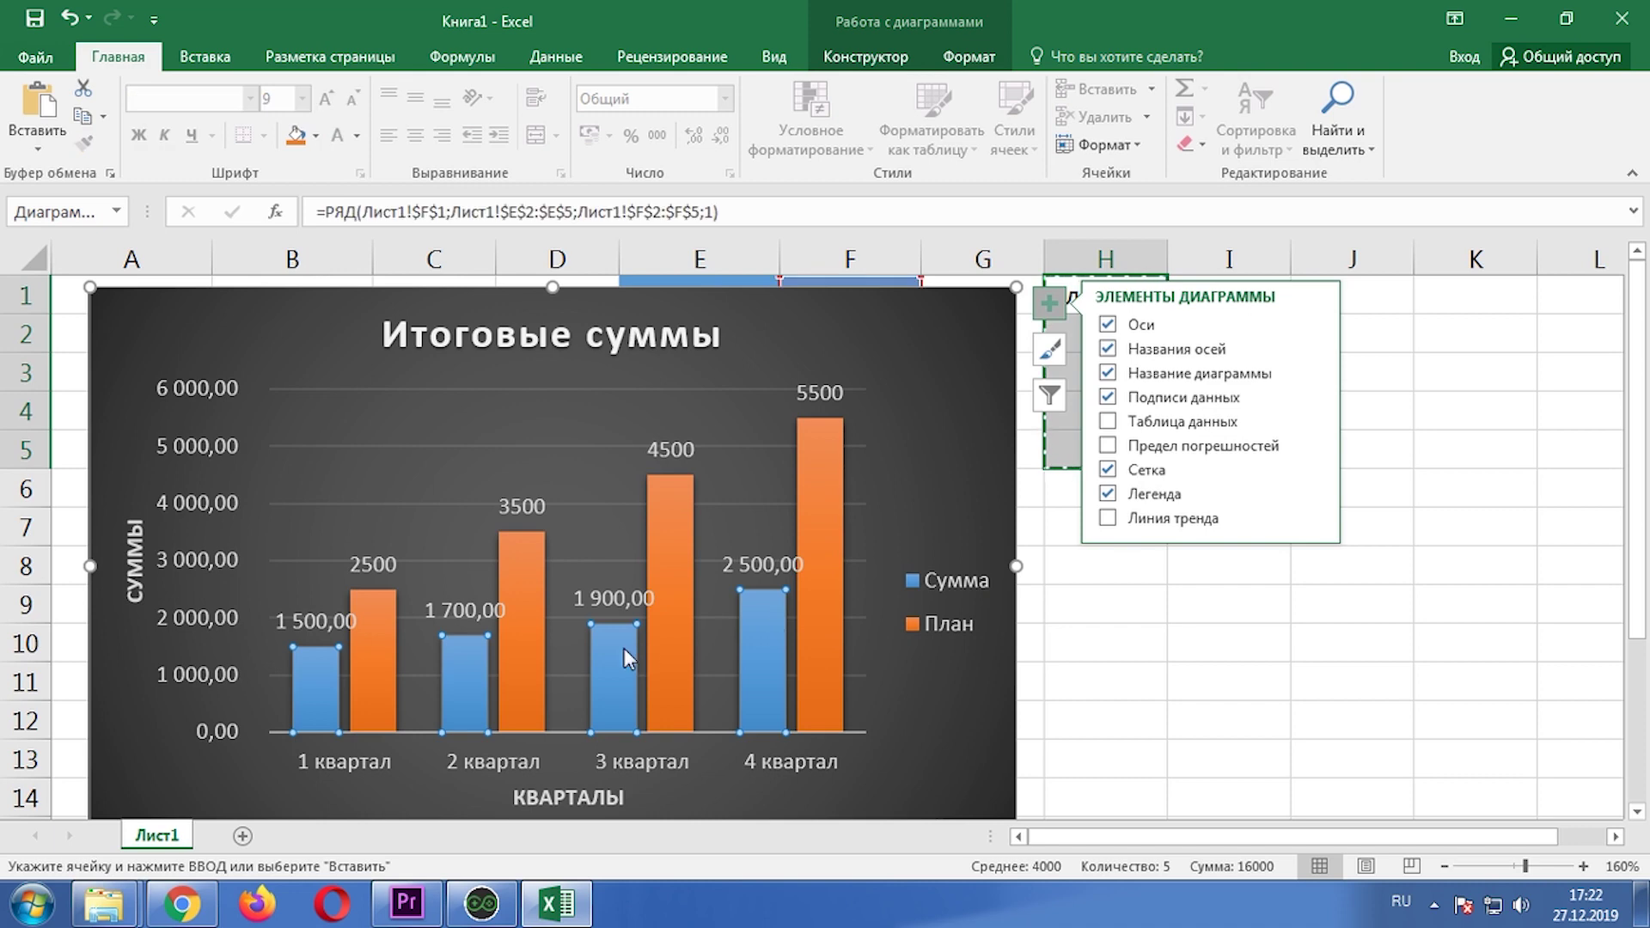
{"action": "left_click", "coordinate": [950, 430]}
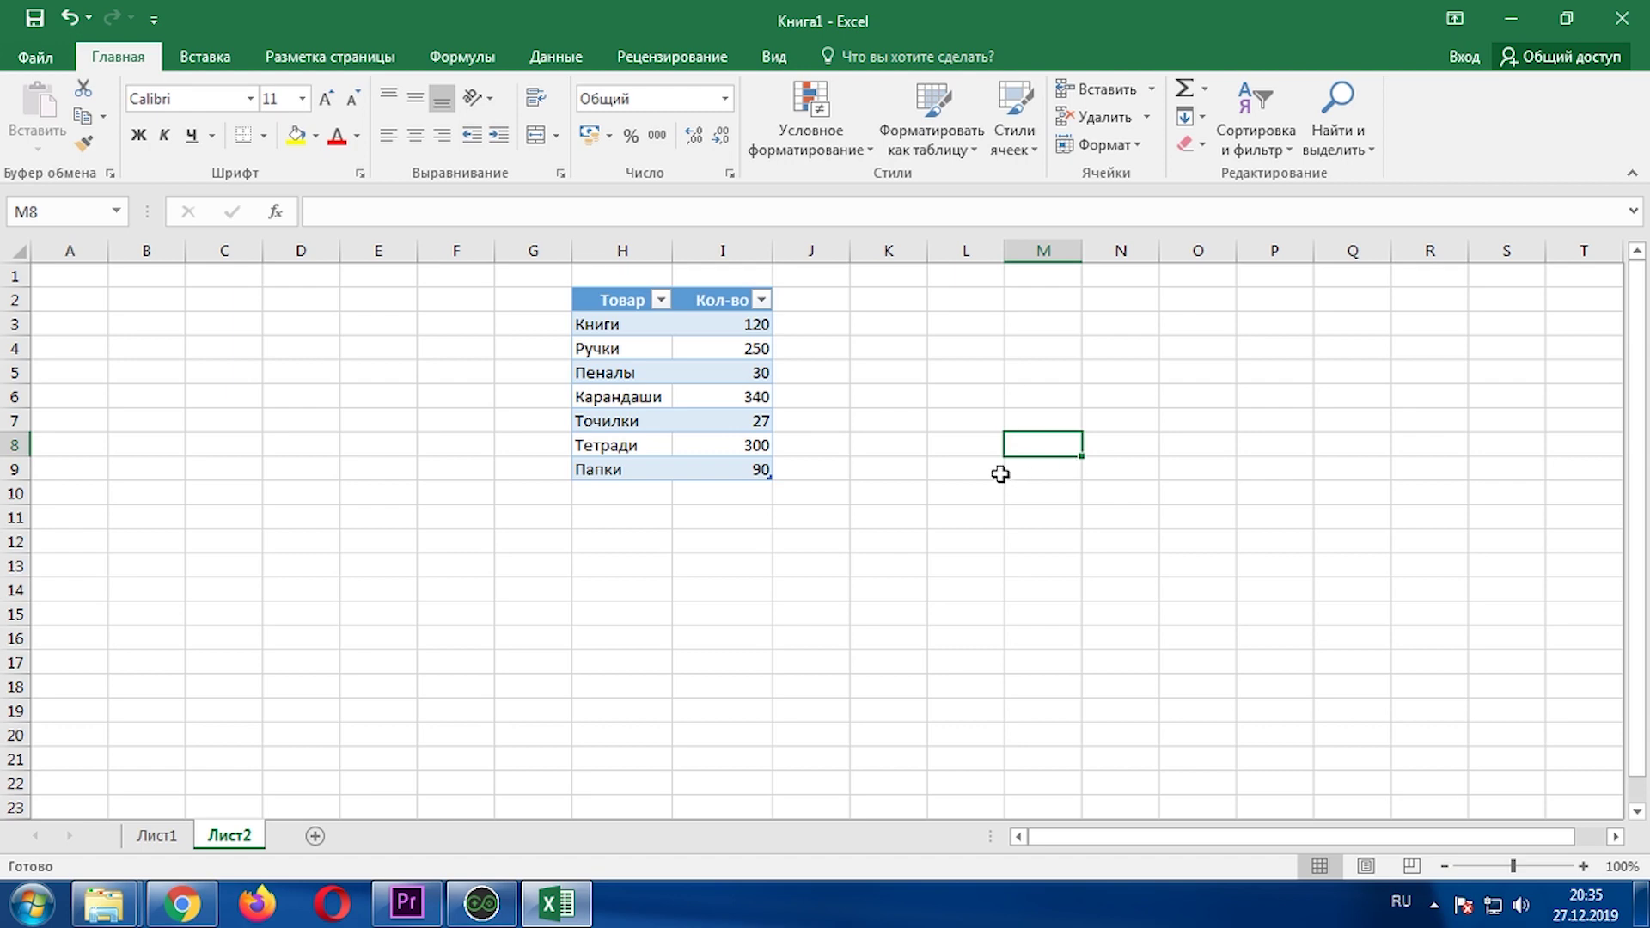
- Insert a 3D pie chart of the Товар/Кол-во quantities
{"action": "left_click_drag", "start_coordinate": [621, 299], "coordinate": [720, 471]}
{"action": "left_click", "coordinate": [205, 56]}
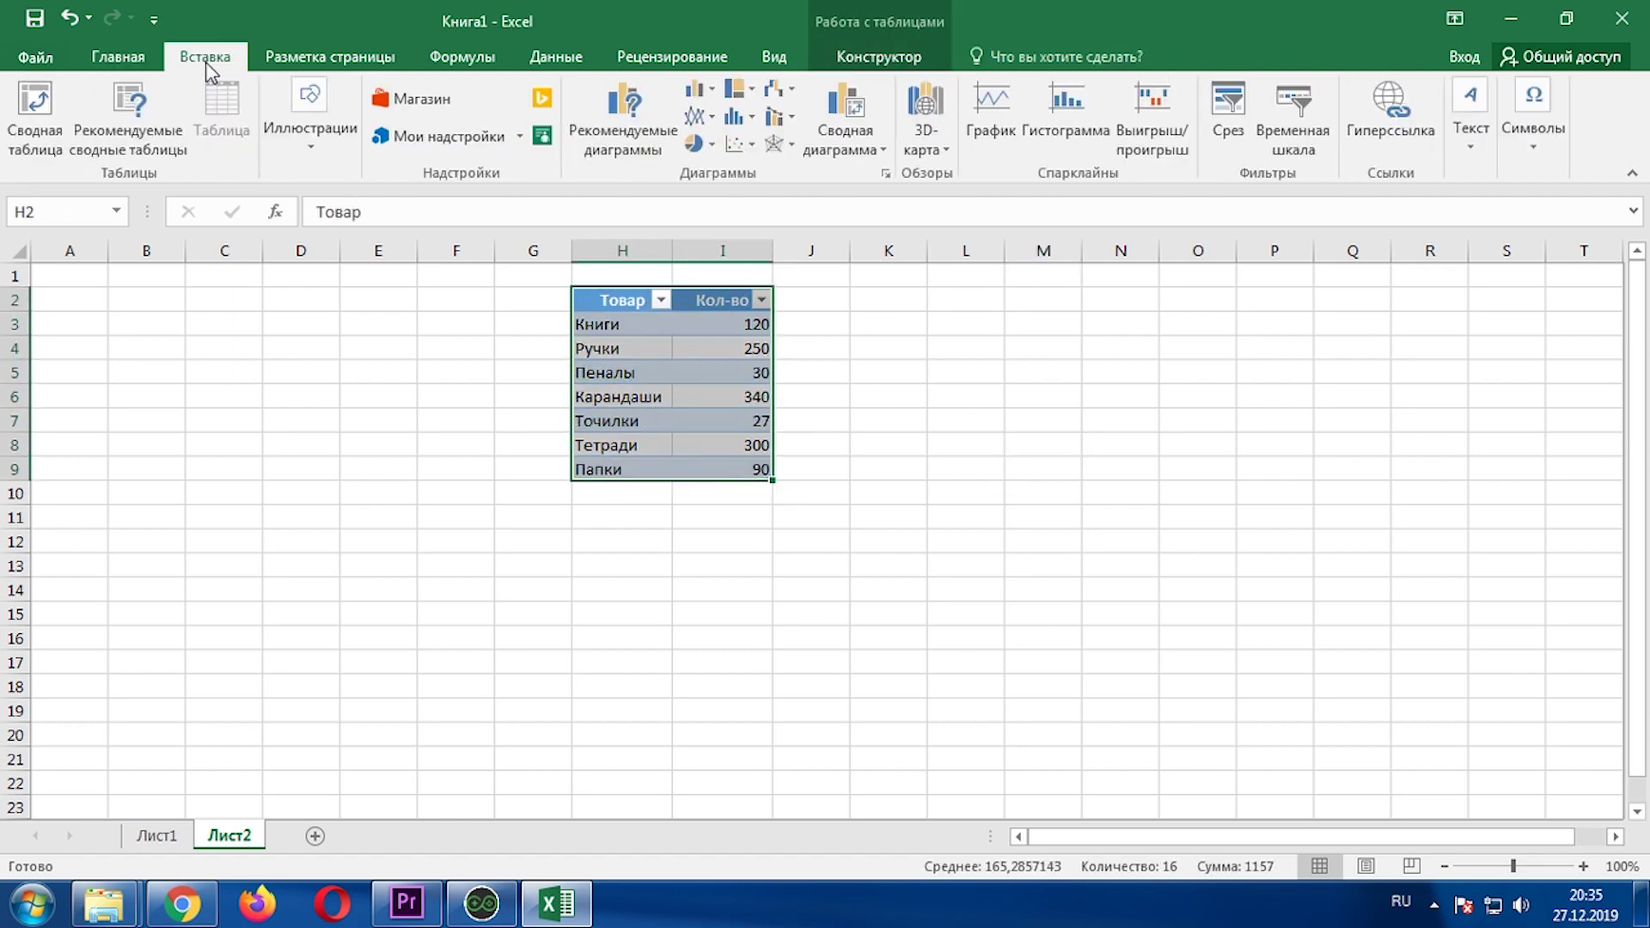
{"action": "left_click", "coordinate": [712, 144]}
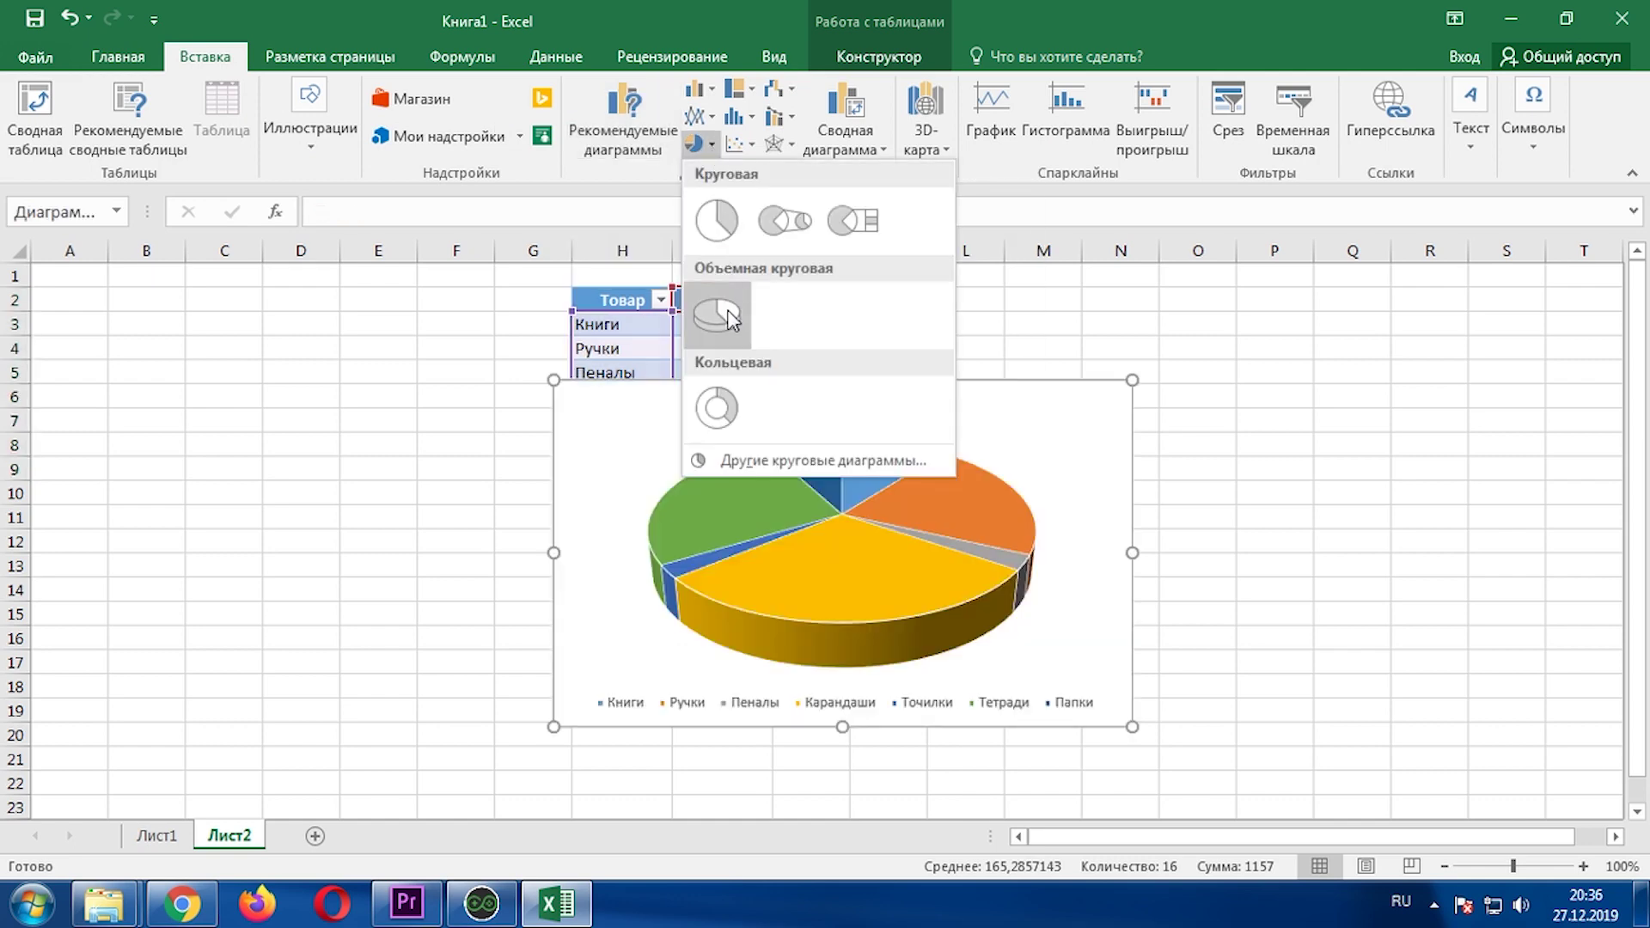
{"action": "left_click", "coordinate": [728, 318]}
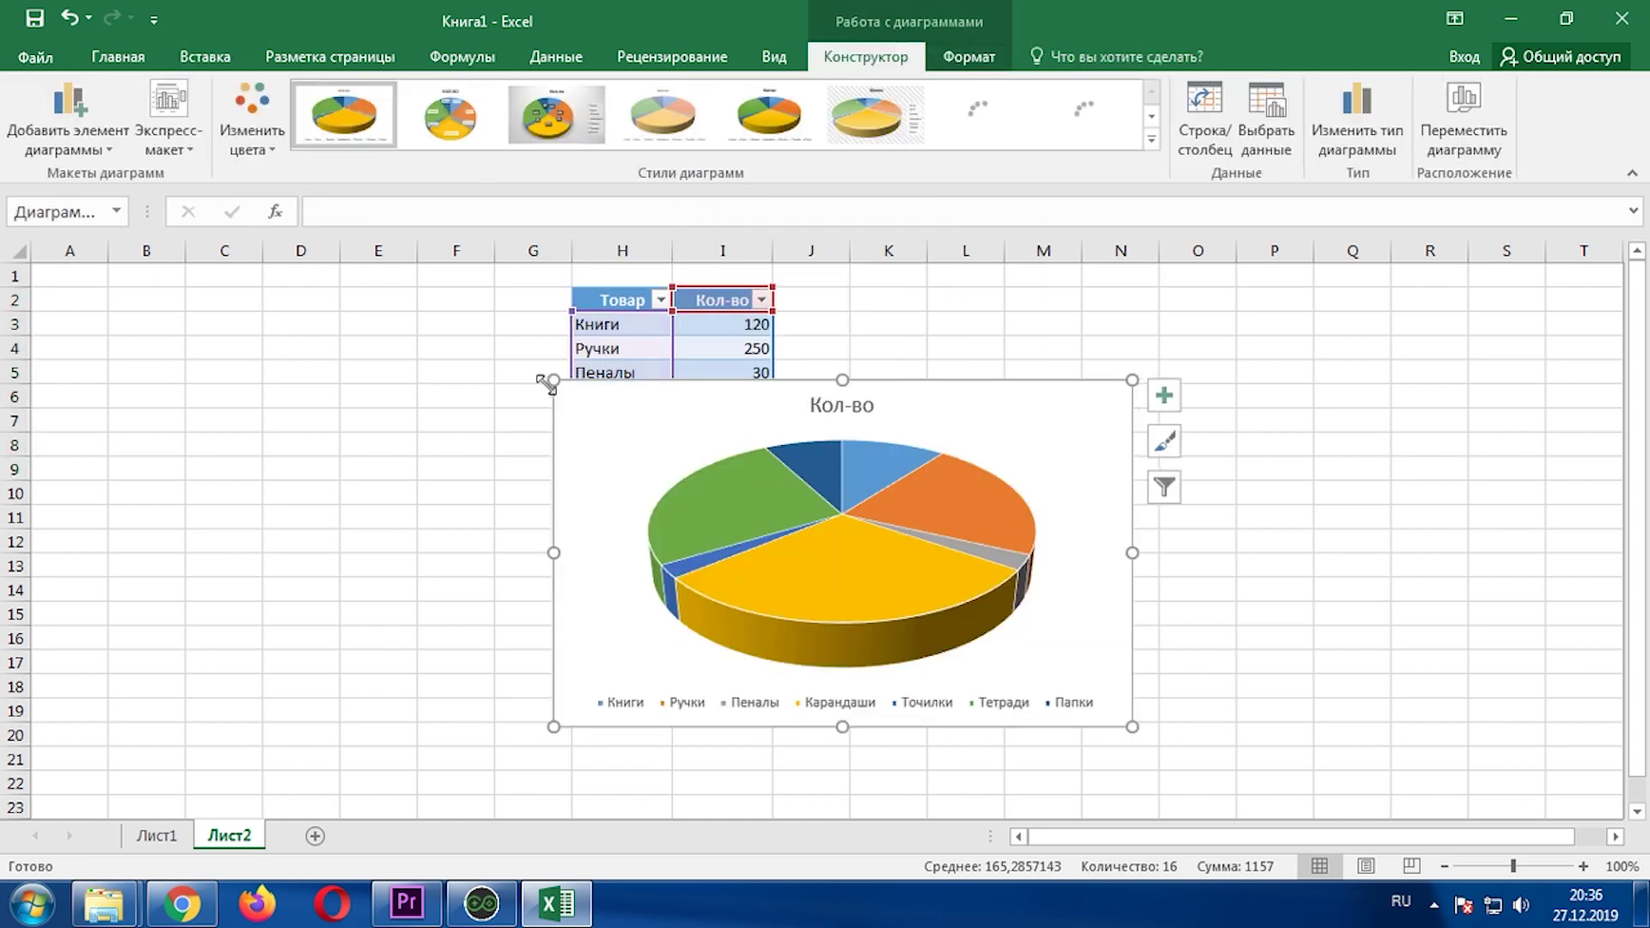
- Enlarge the chart and apply the grey-background style with percentage labels and a right legend
{"action": "left_click_drag", "start_coordinate": [550, 378], "coordinate": [355, 298]}
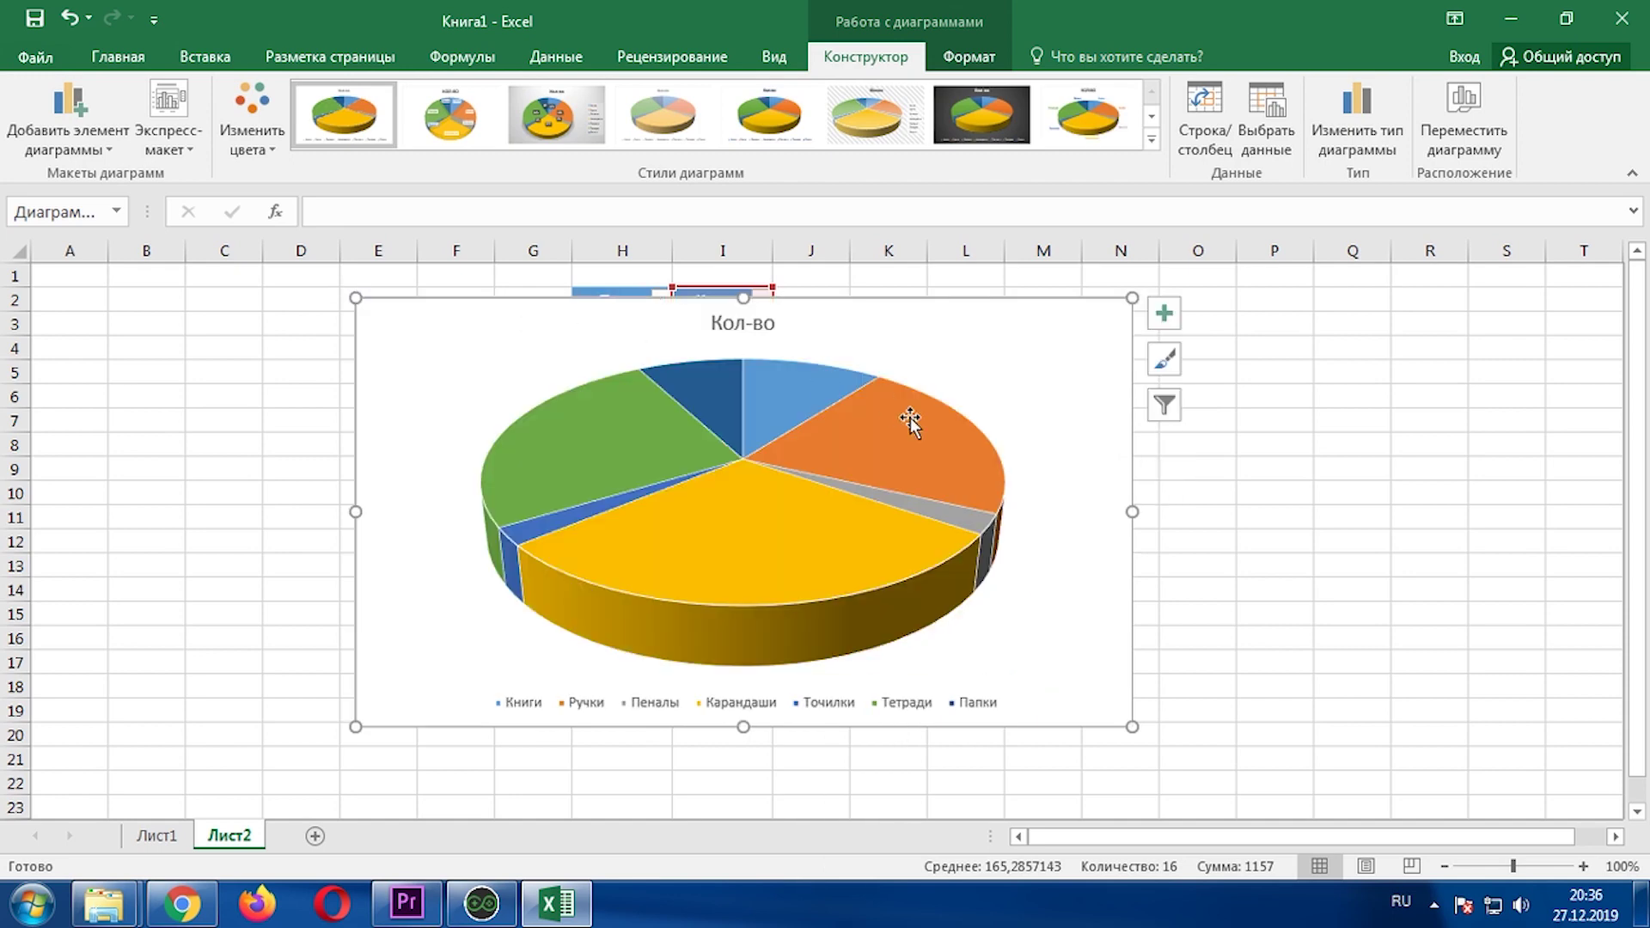
{"action": "left_click", "coordinate": [1164, 359]}
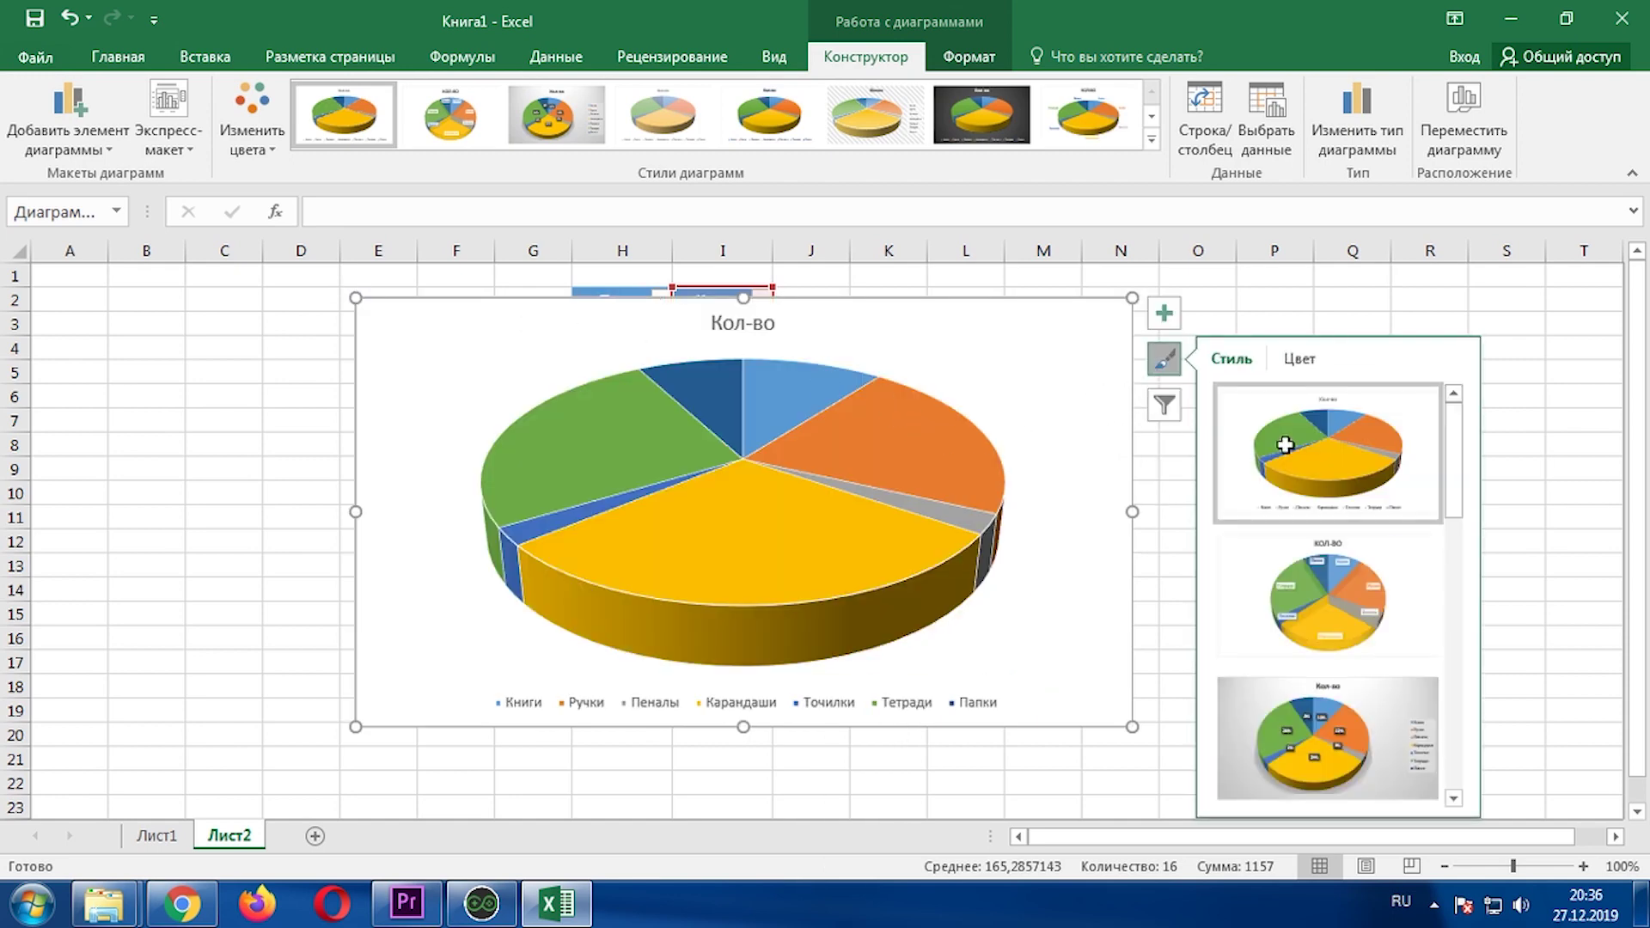
{"action": "left_click_drag", "start_coordinate": [1463, 486], "coordinate": [1455, 563]}
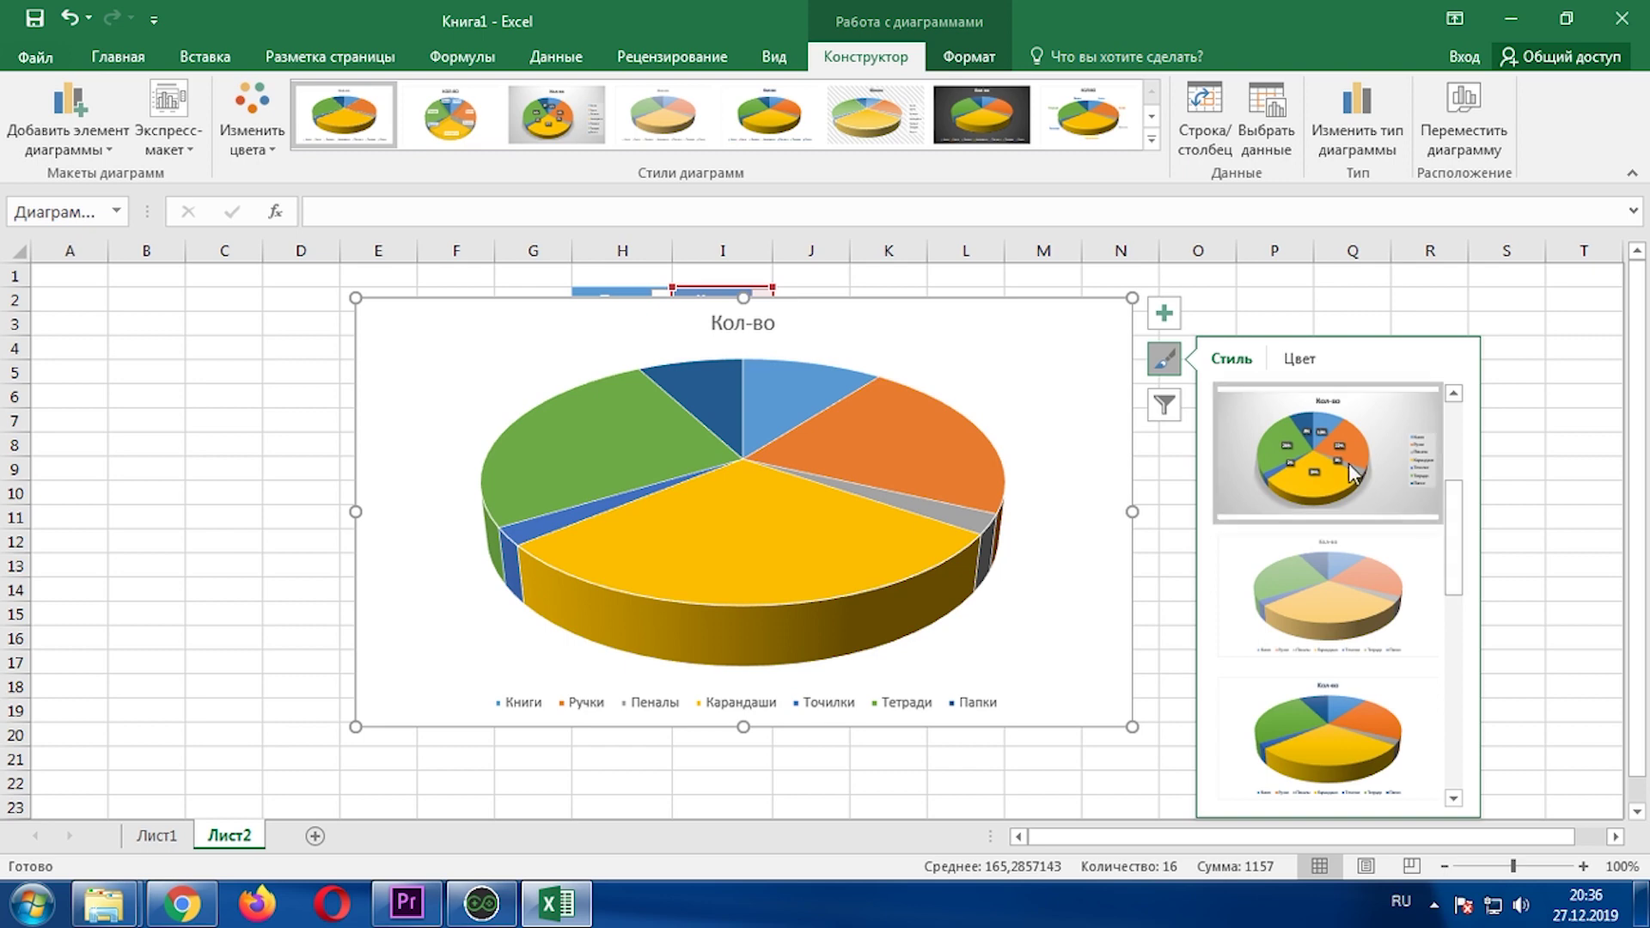
{"action": "left_click", "coordinate": [1348, 462]}
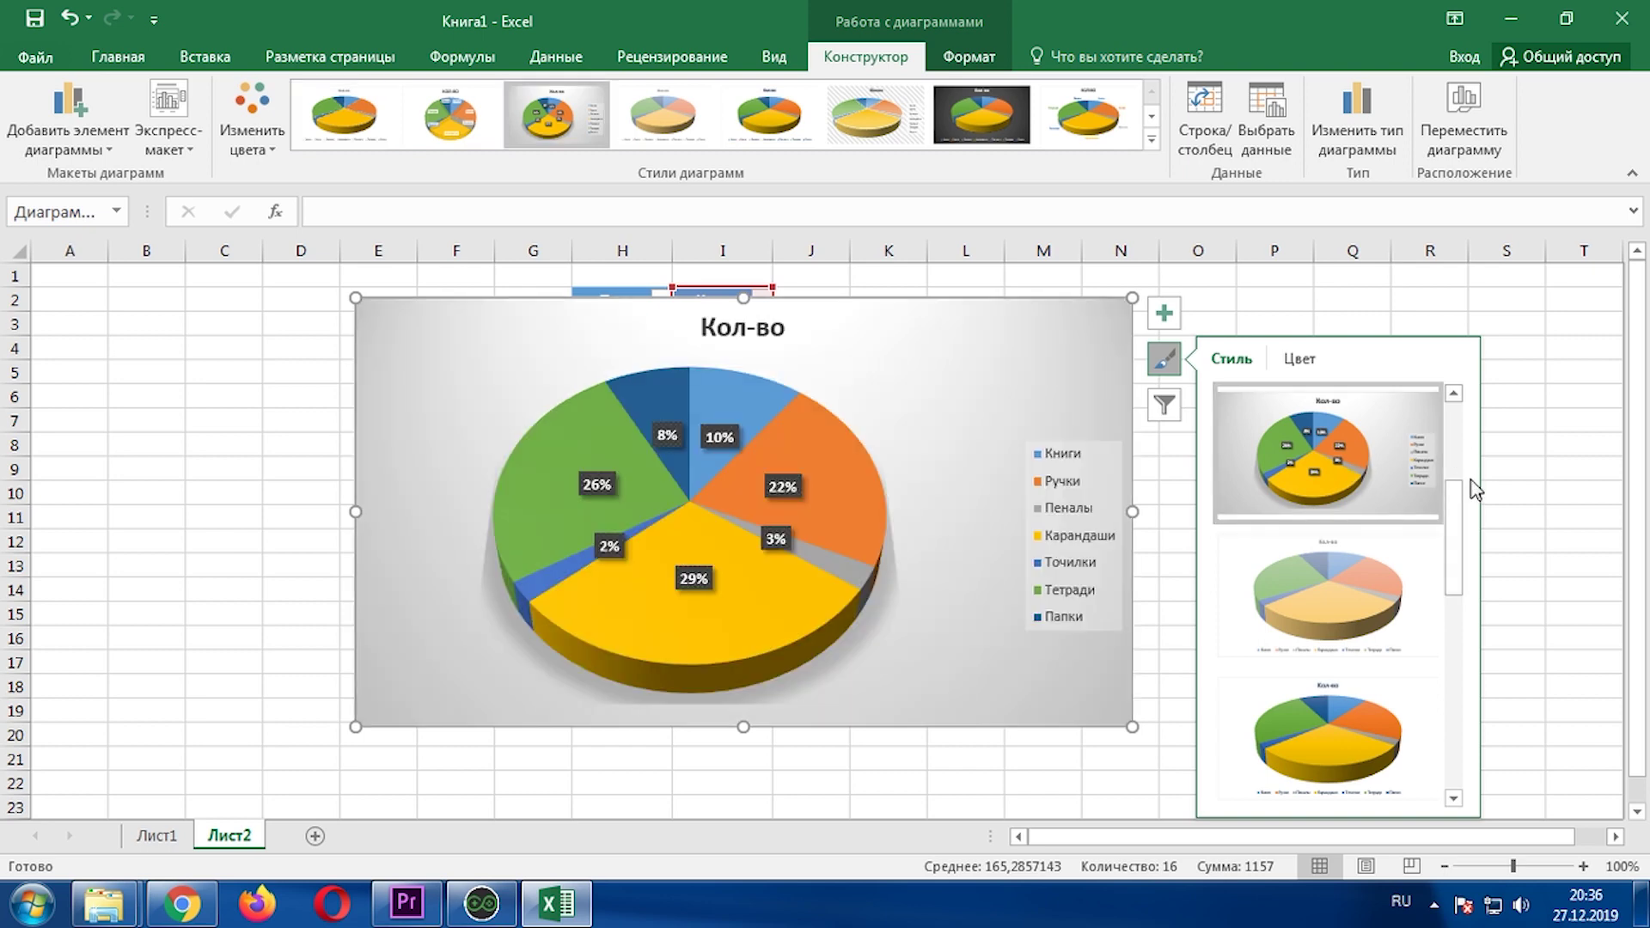
{"action": "left_click", "coordinate": [1162, 365]}
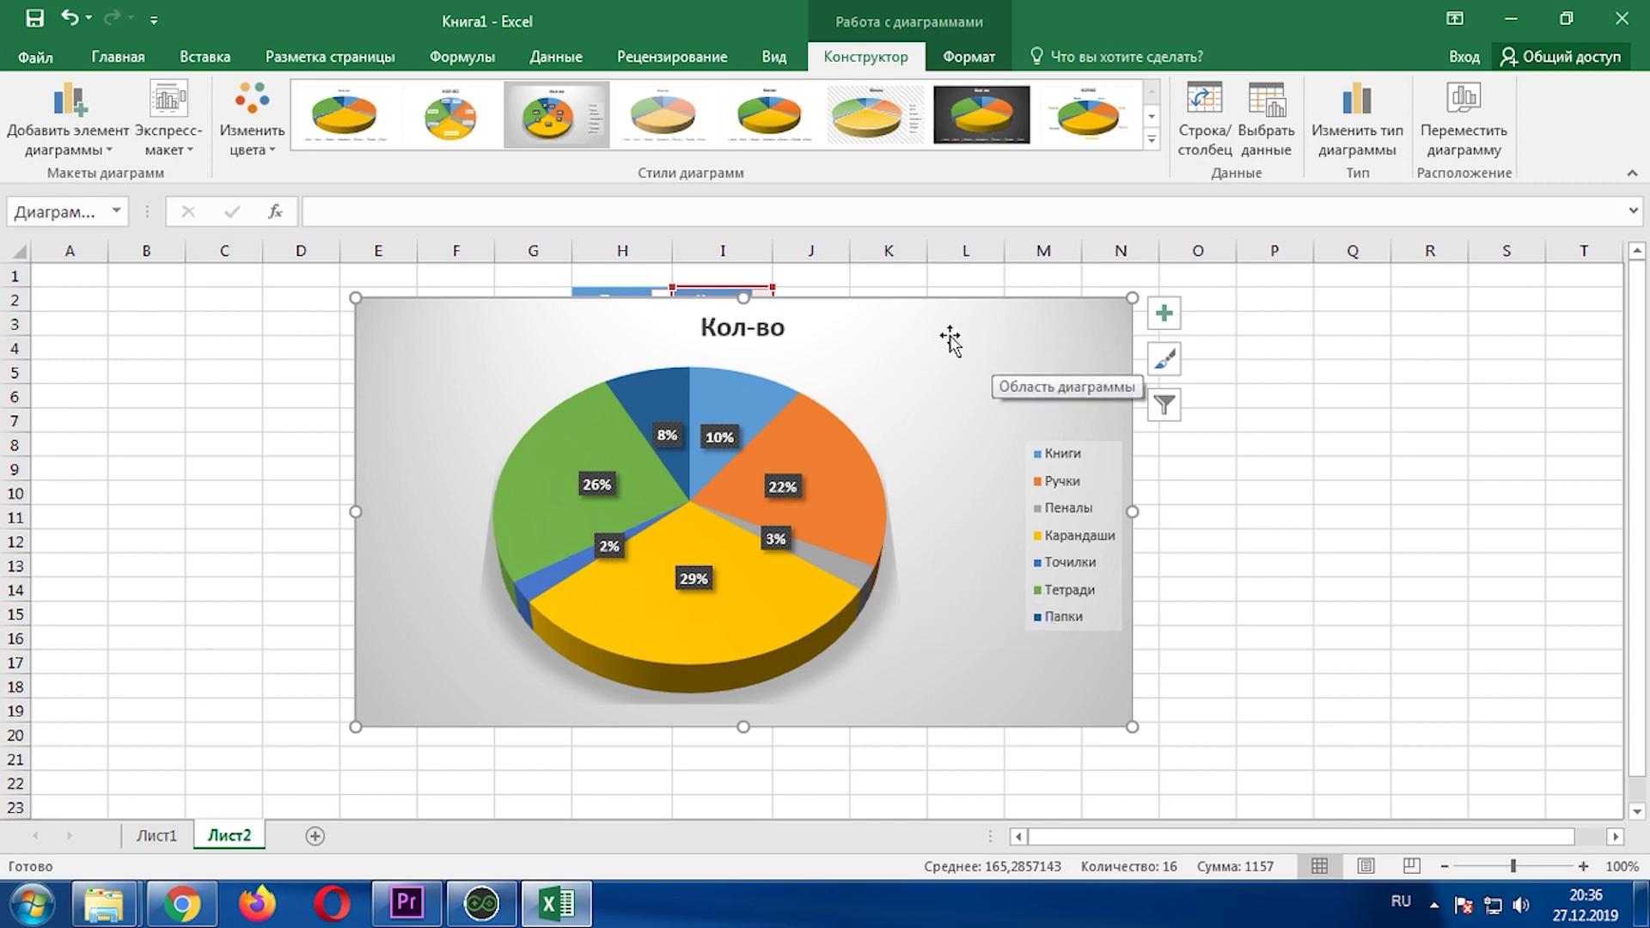
- Change the chart type to Pie of Pie
{"action": "left_click", "coordinate": [228, 62]}
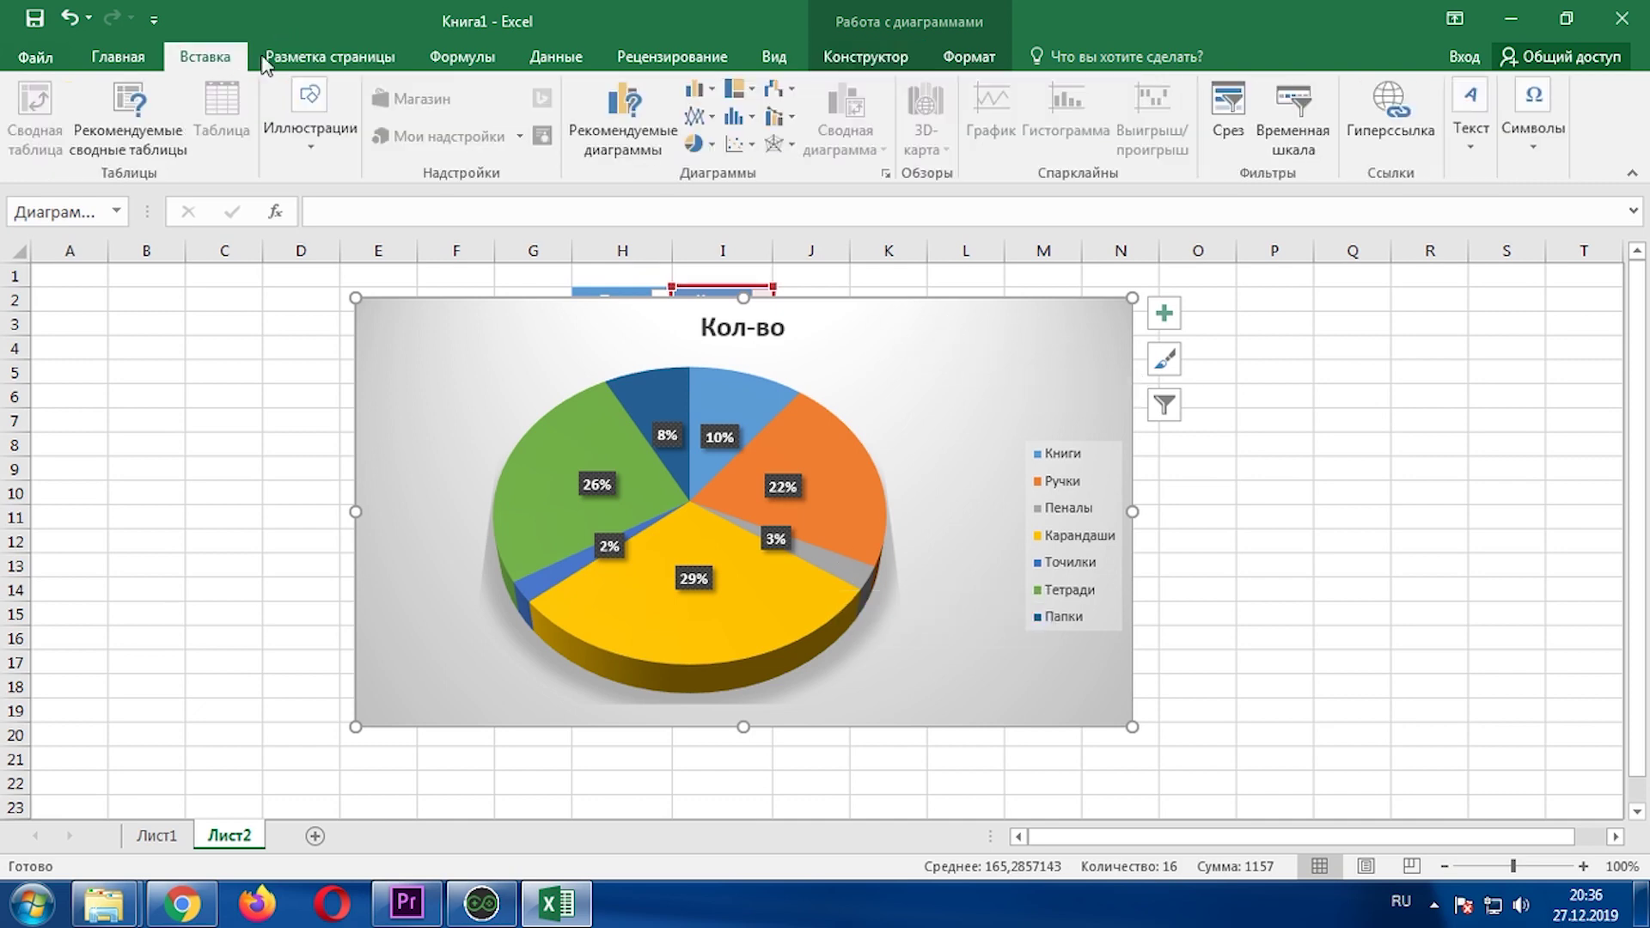
{"action": "left_click", "coordinate": [712, 146]}
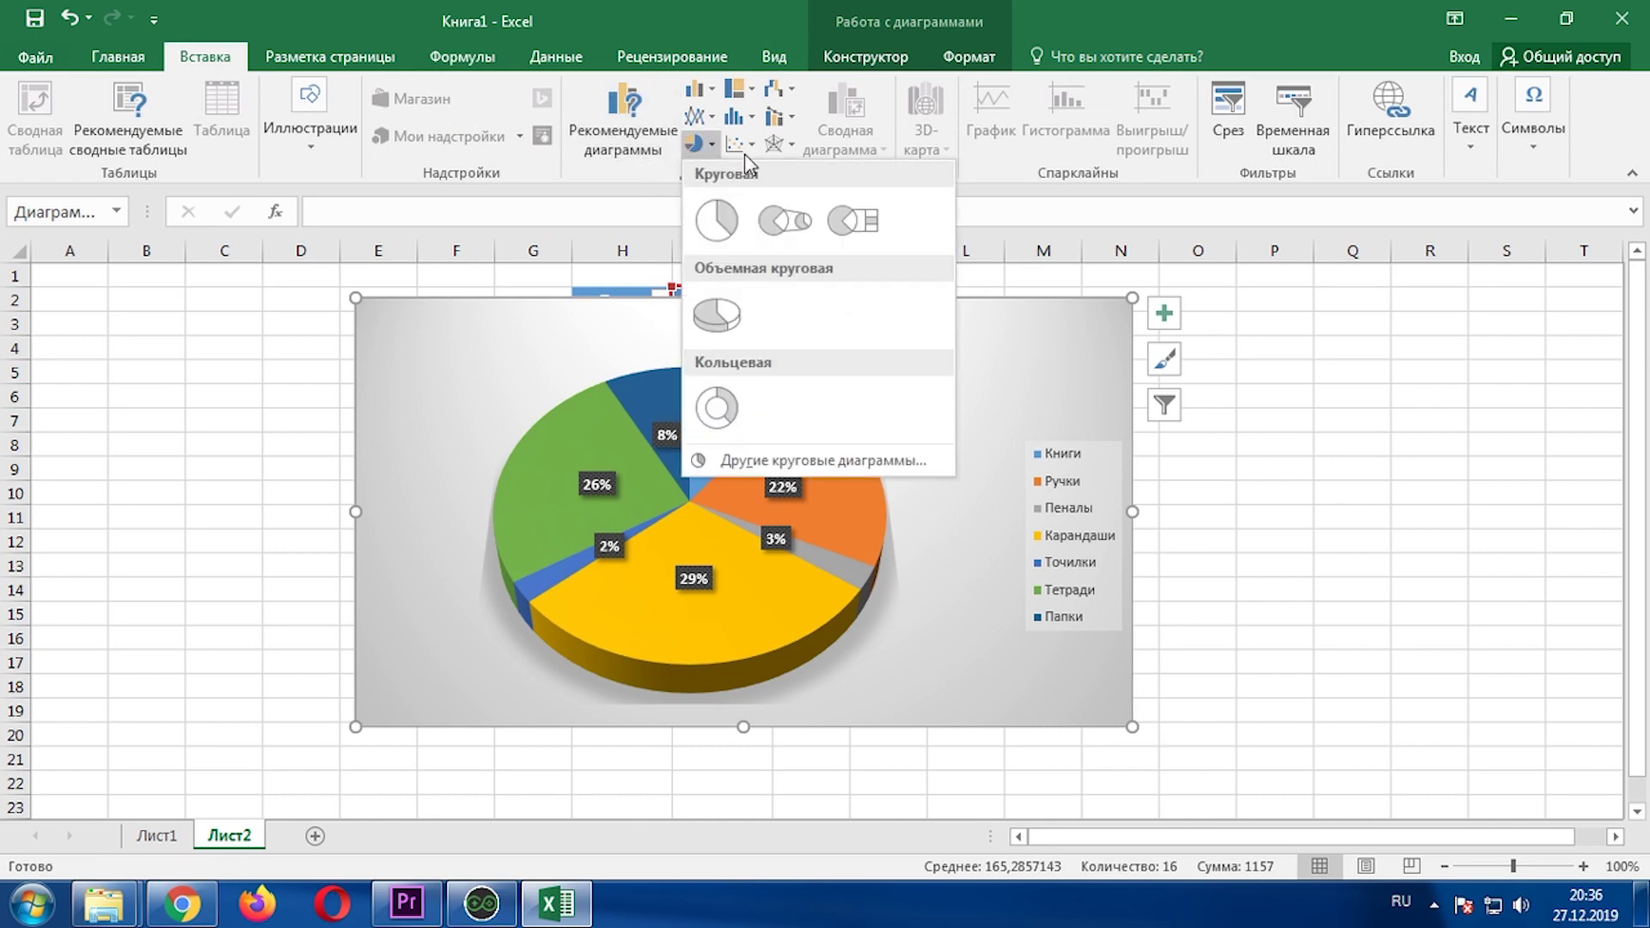
{"action": "left_click", "coordinate": [785, 217]}
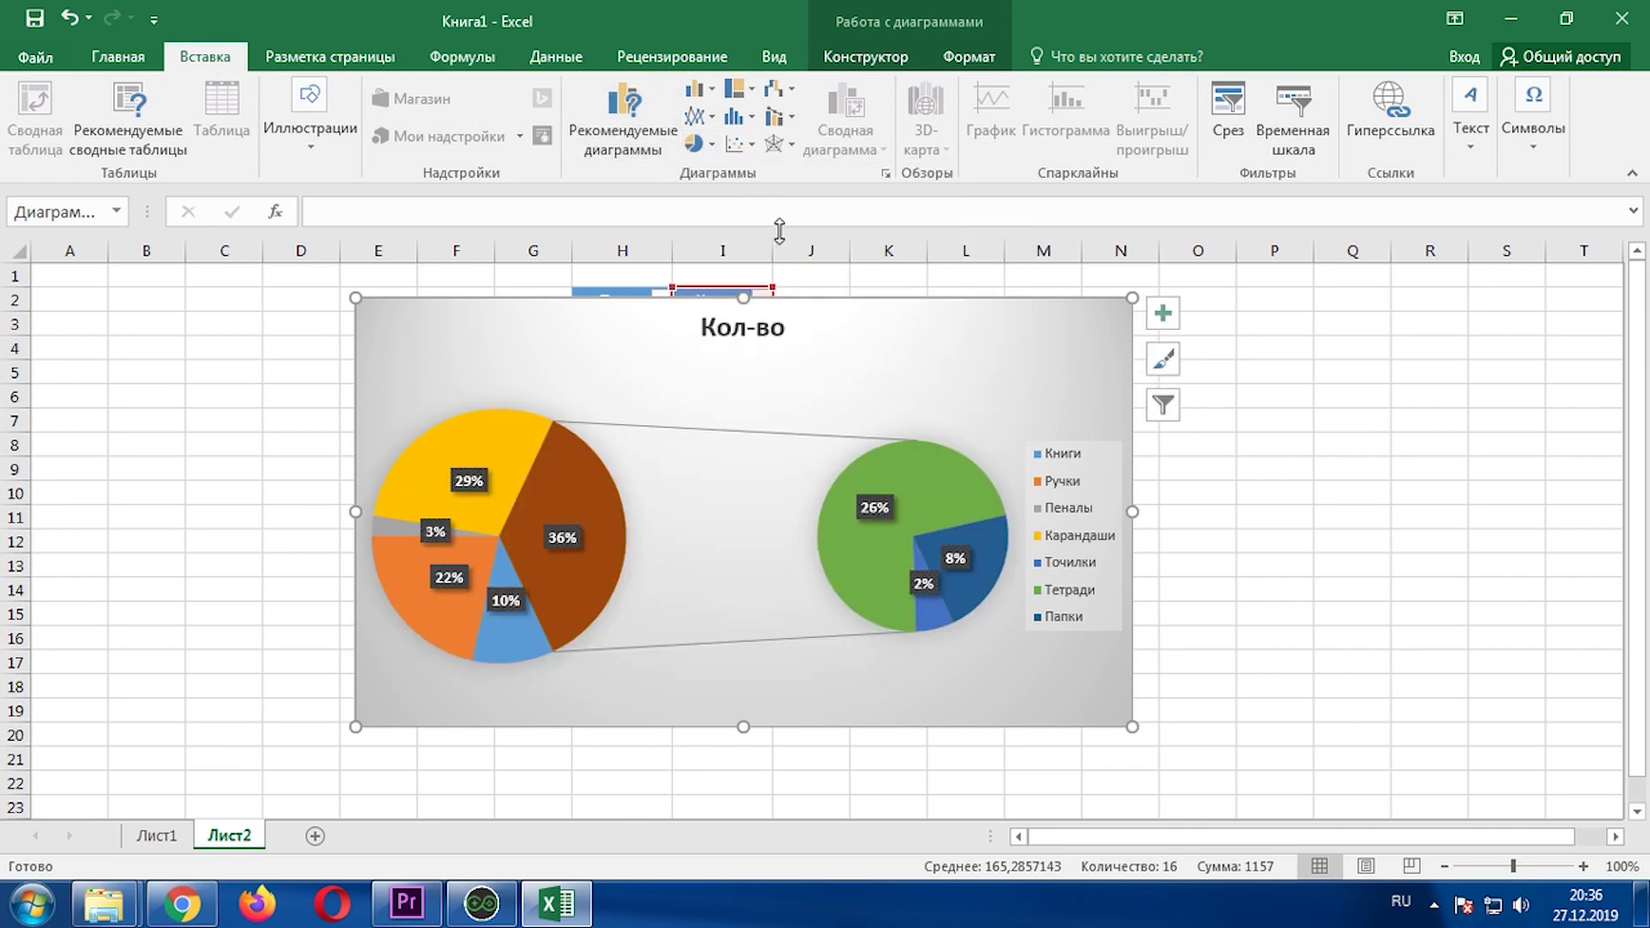
- Split the data series by percentage value, moving slices under 10% into the secondary pie
{"action": "right_click", "coordinate": [943, 484]}
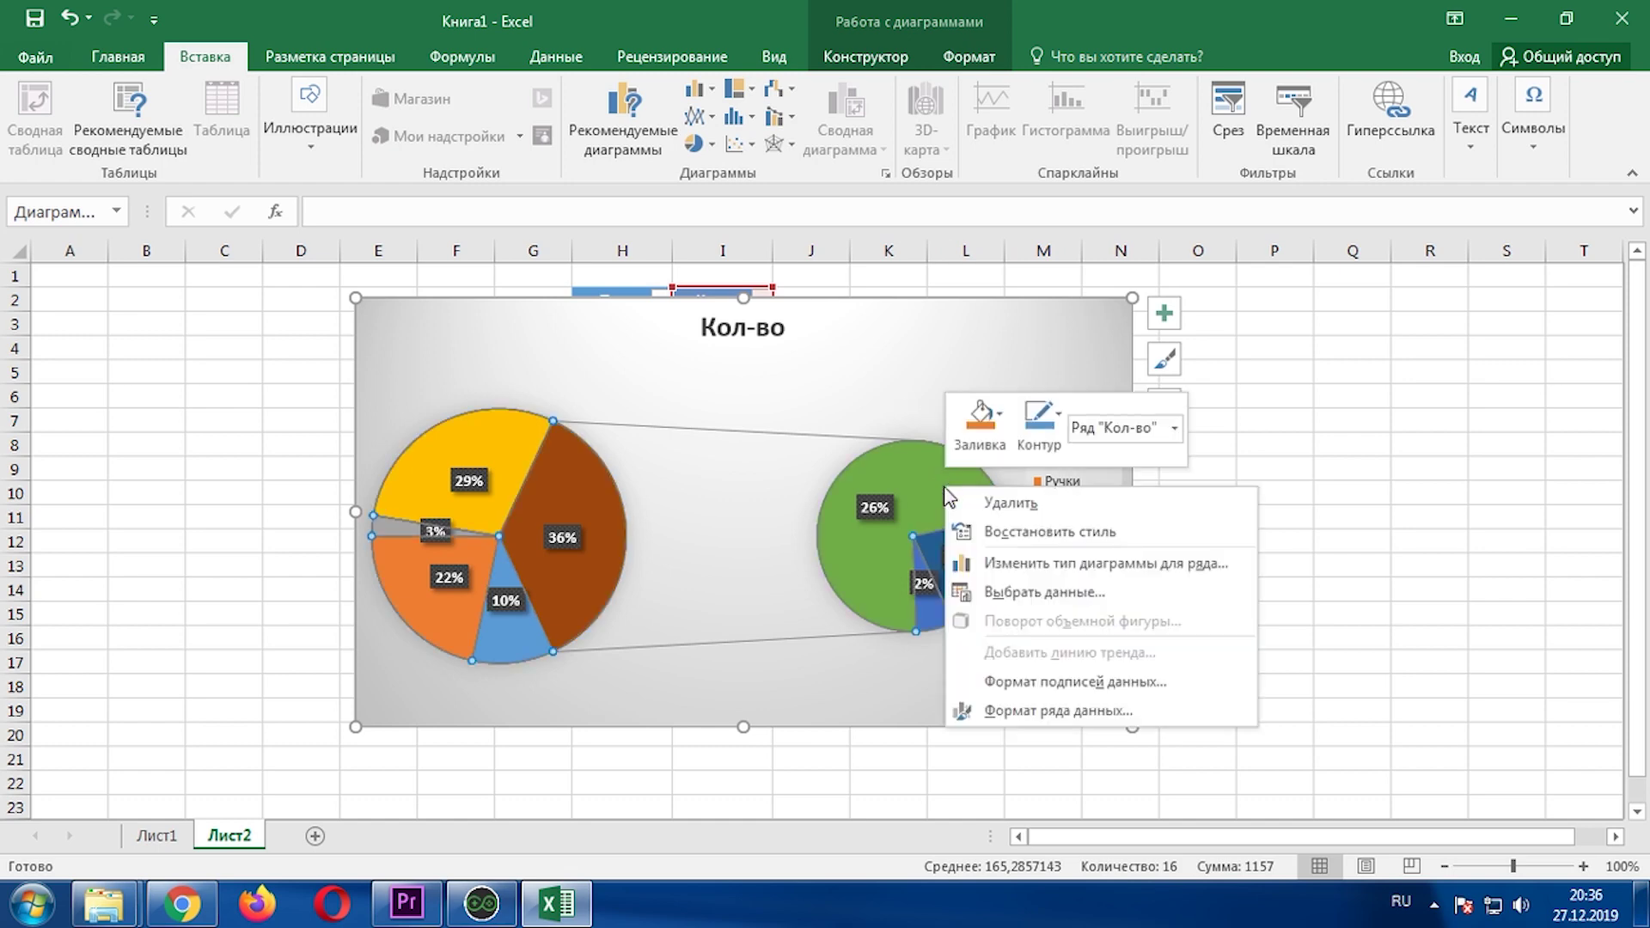
{"action": "left_click", "coordinate": [1046, 711]}
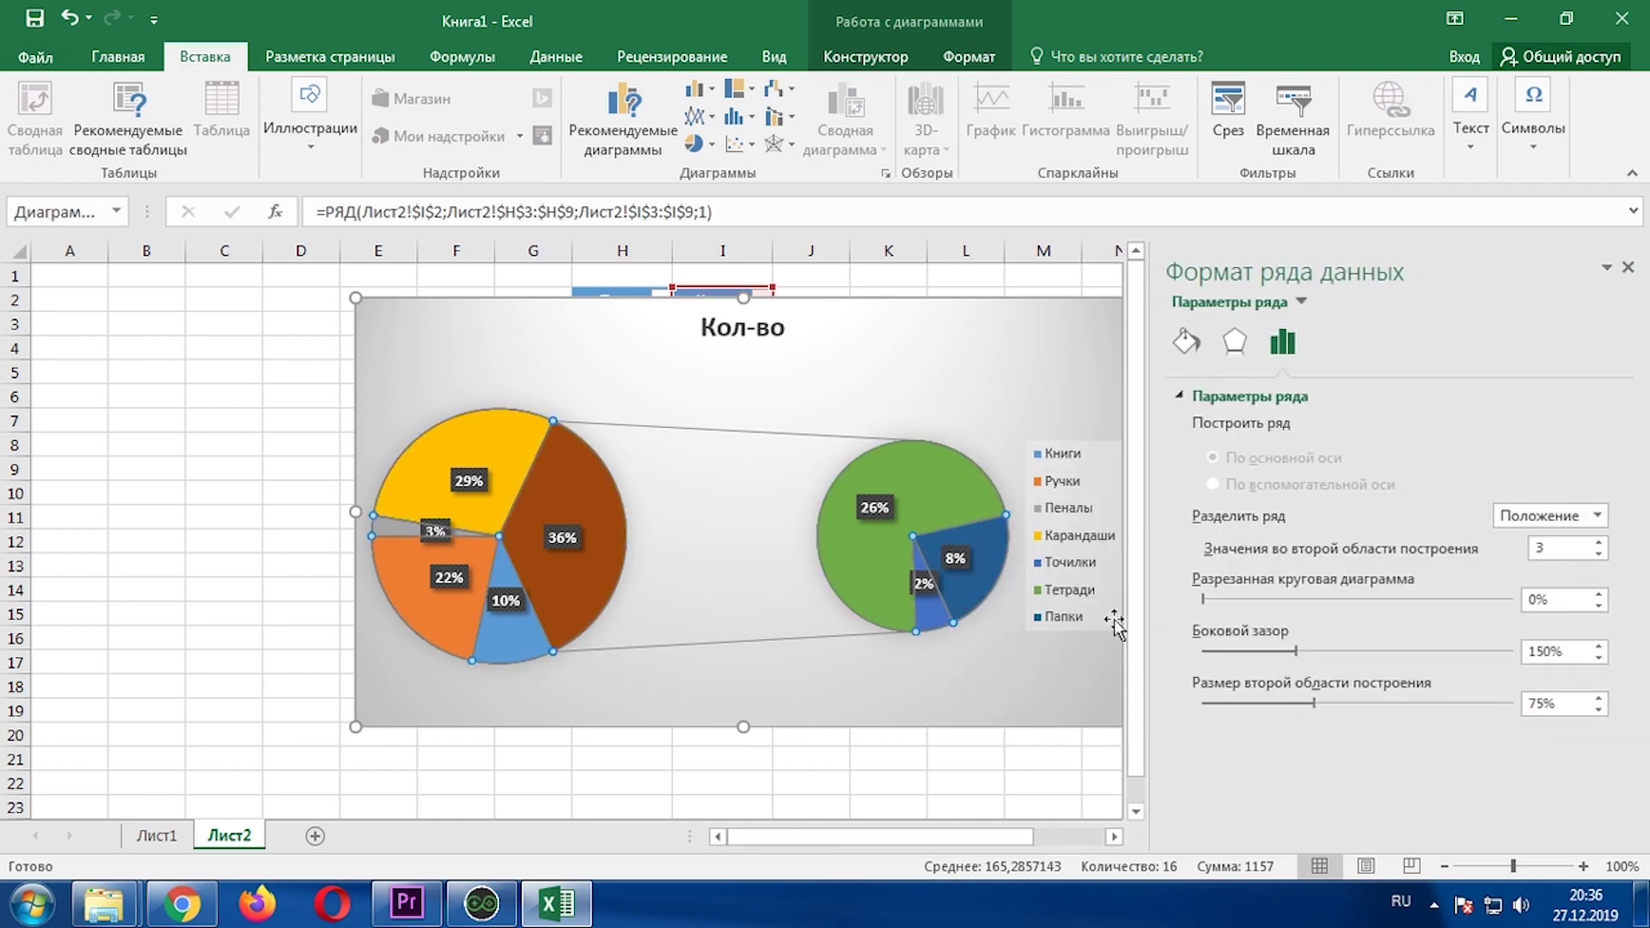
{"action": "left_click", "coordinate": [1596, 516]}
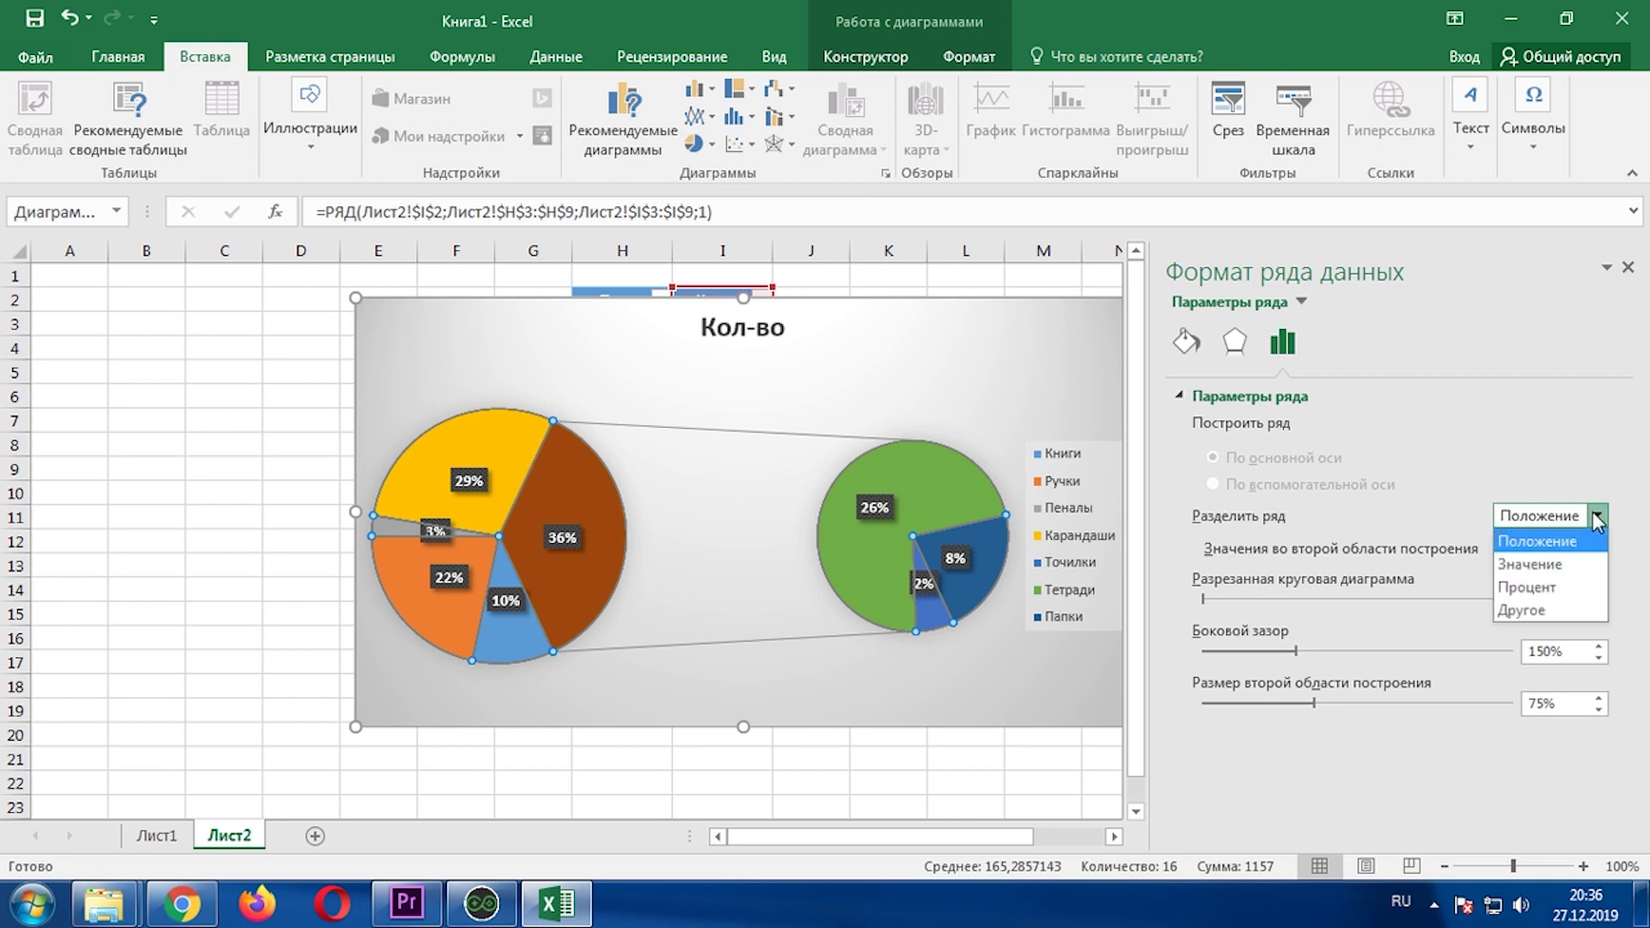
{"action": "left_click", "coordinate": [1526, 587]}
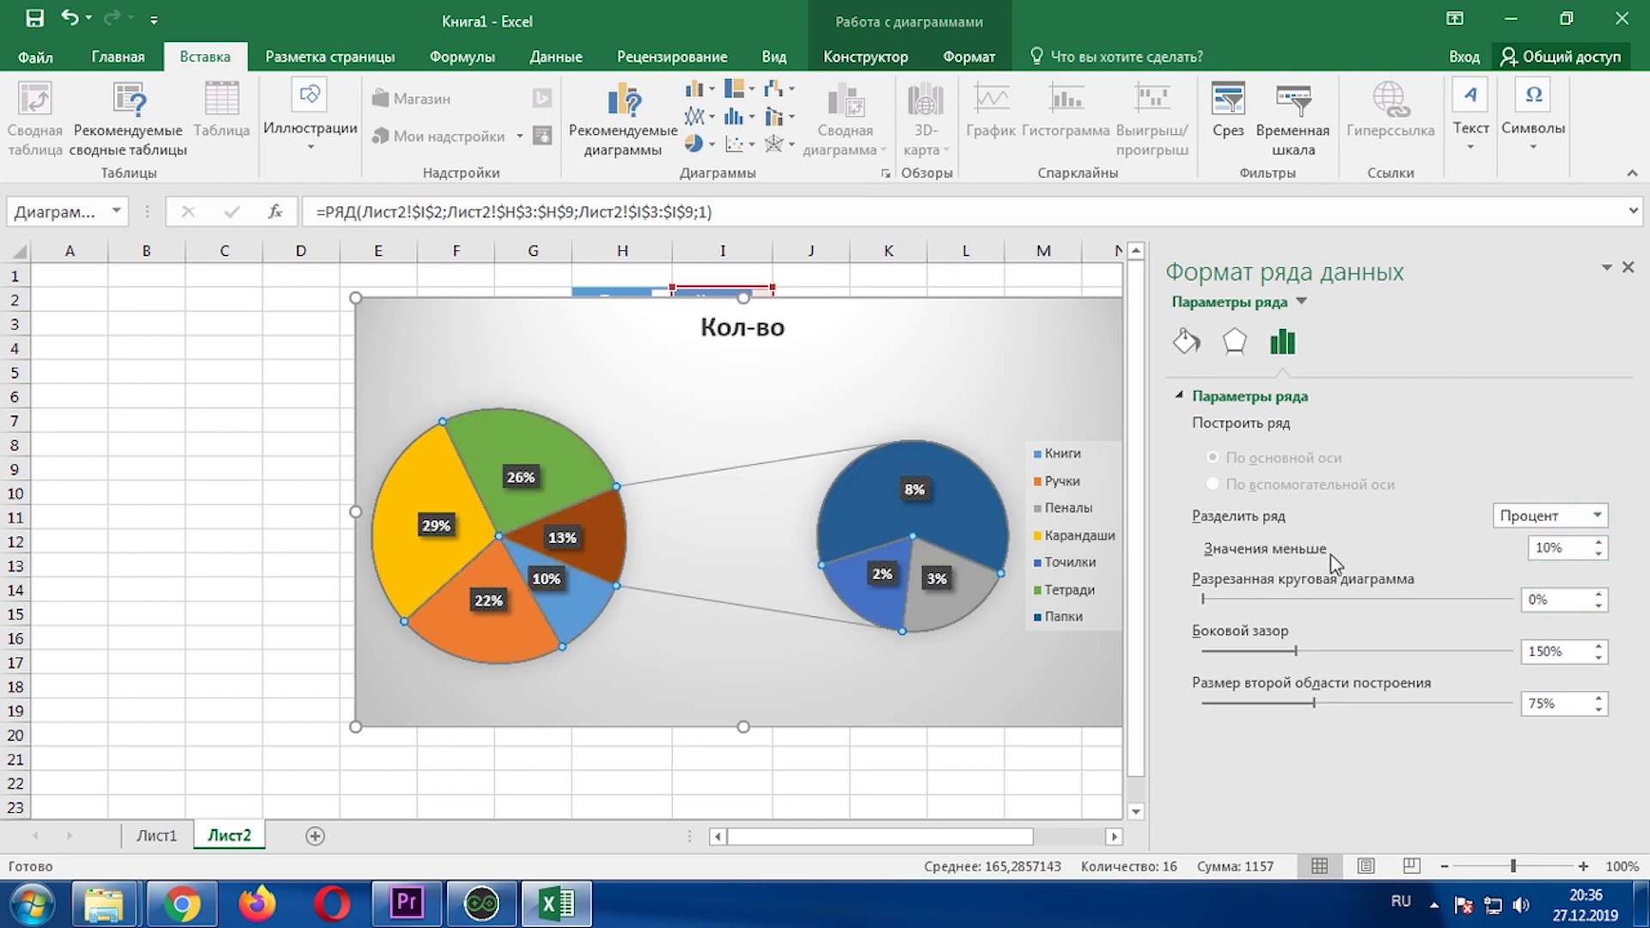
{"action": "left_click", "coordinate": [1627, 270]}
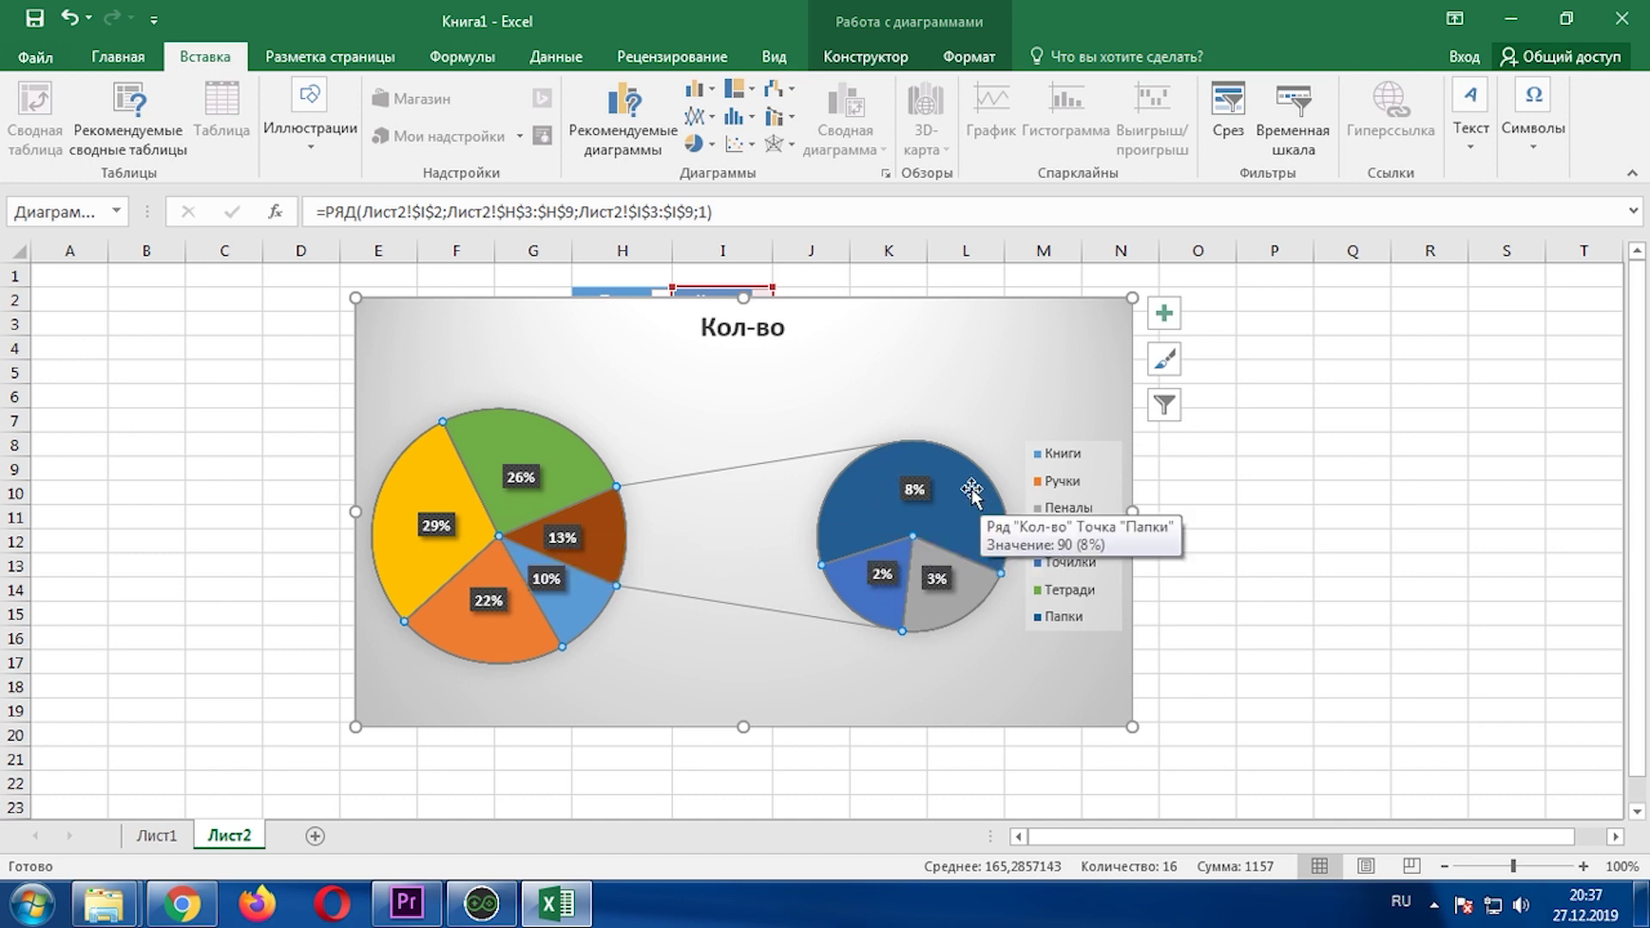
{"action": "left_click", "coordinate": [1163, 358]}
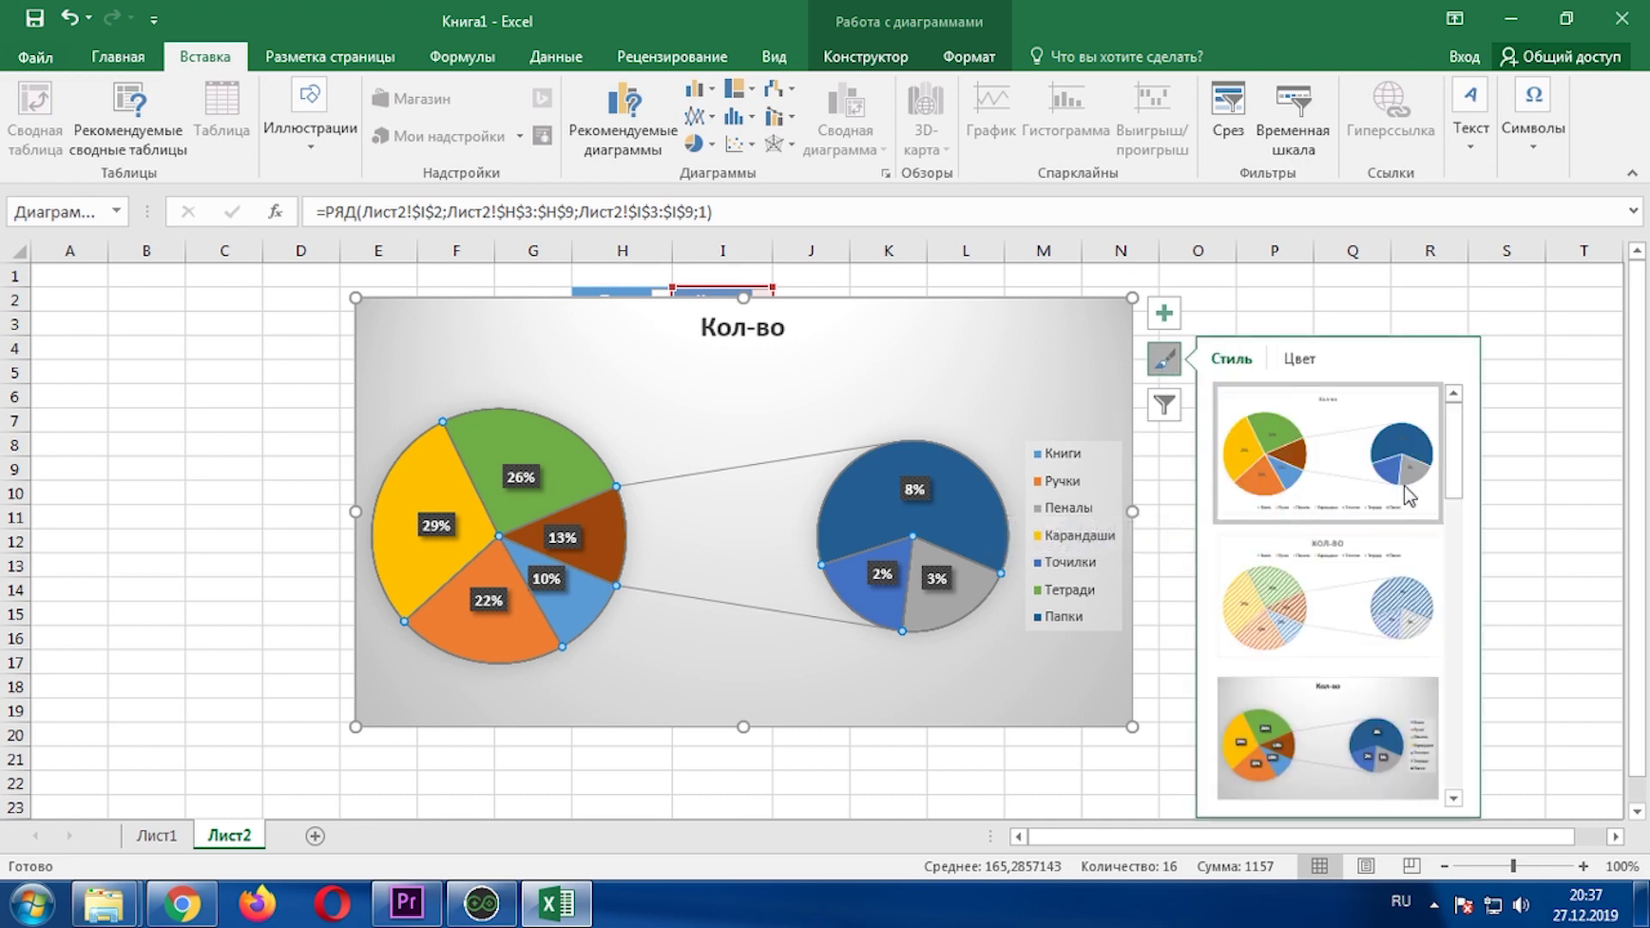
- Apply the blue chart style with white slices labelled by category name and percentage
{"action": "left_click_drag", "start_coordinate": [1453, 446], "coordinate": [1461, 718]}
{"action": "left_click", "coordinate": [1334, 628]}
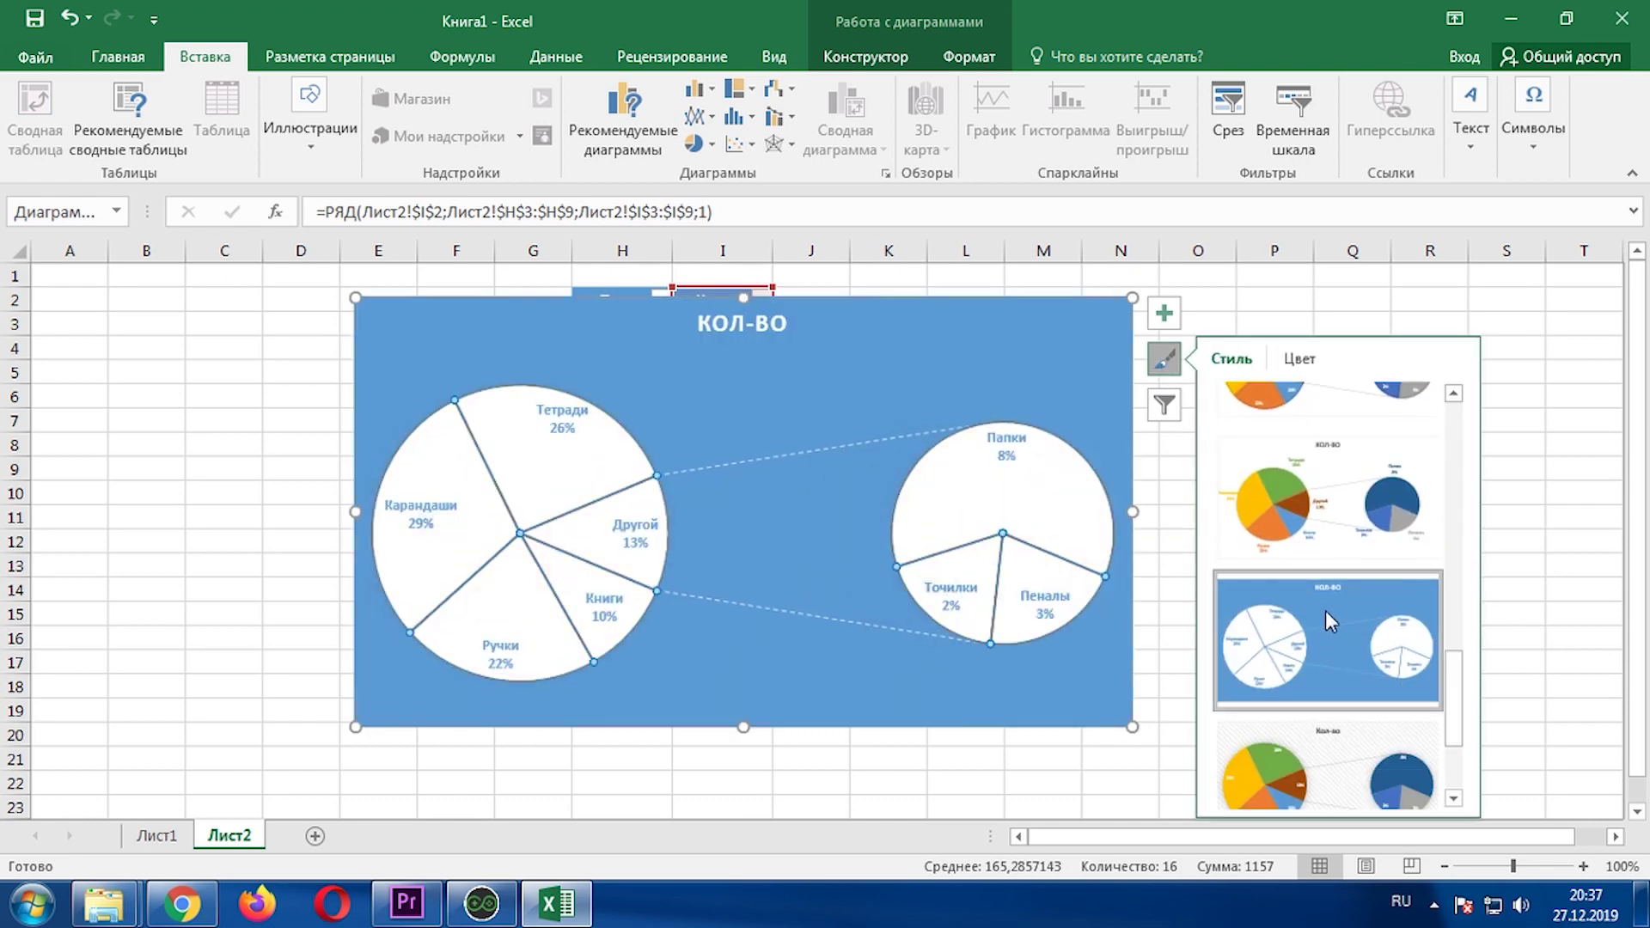
{"action": "left_click", "coordinate": [1163, 368]}
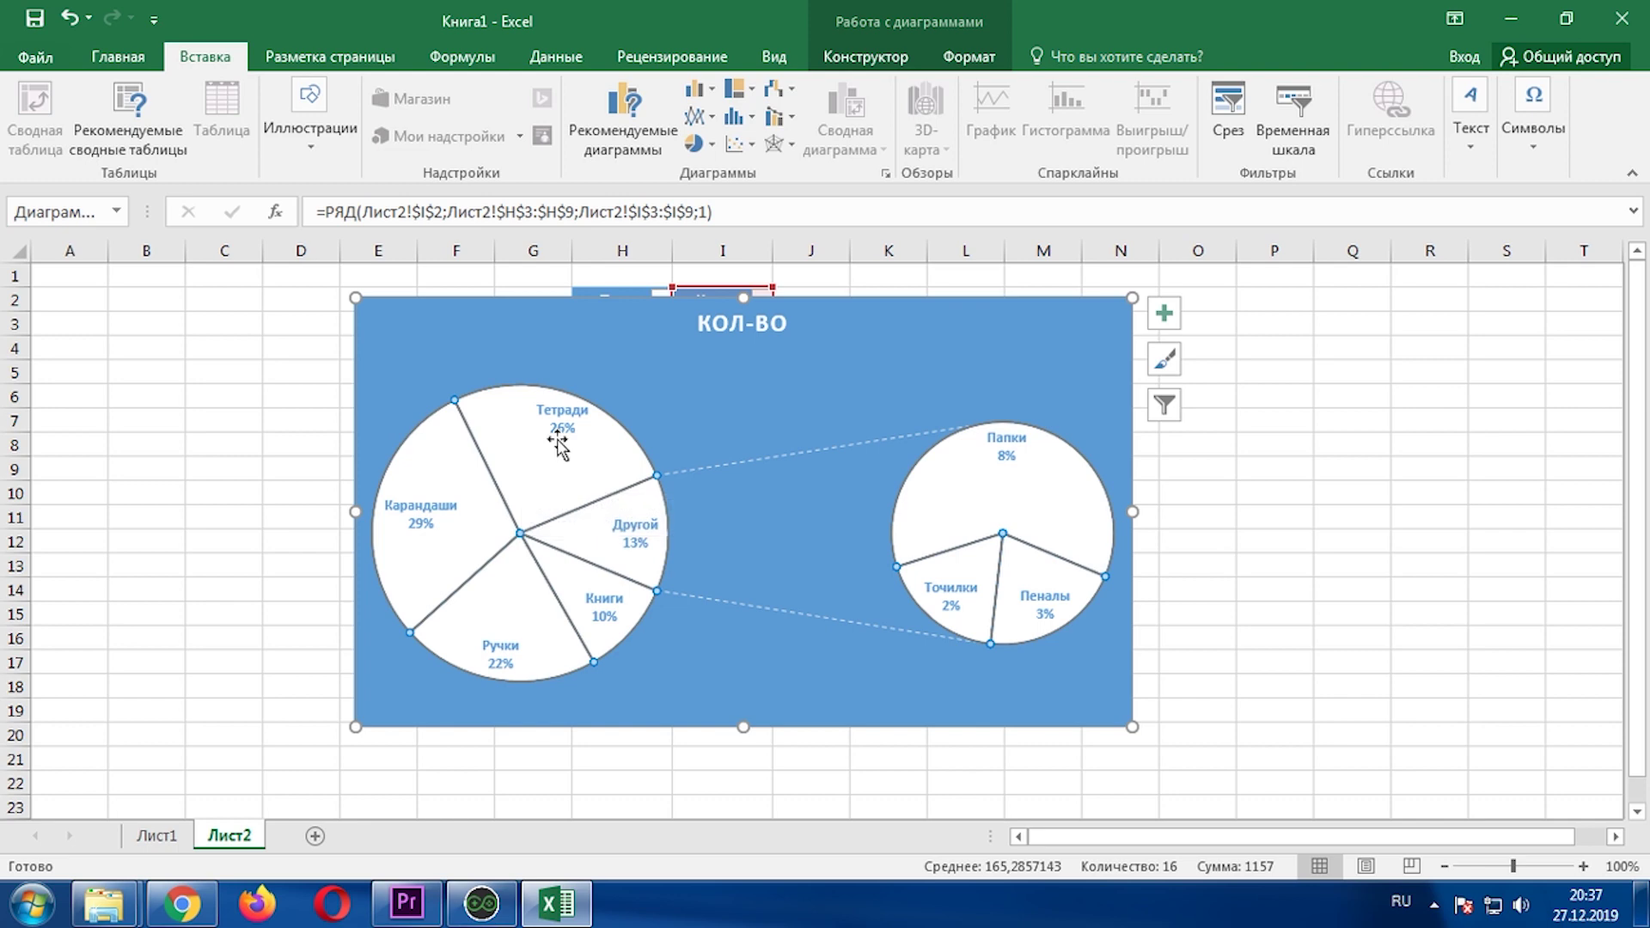
- Select the data labels and pie series, and drag the Другой slice toward the secondary pie
{"action": "left_click", "coordinate": [425, 505]}
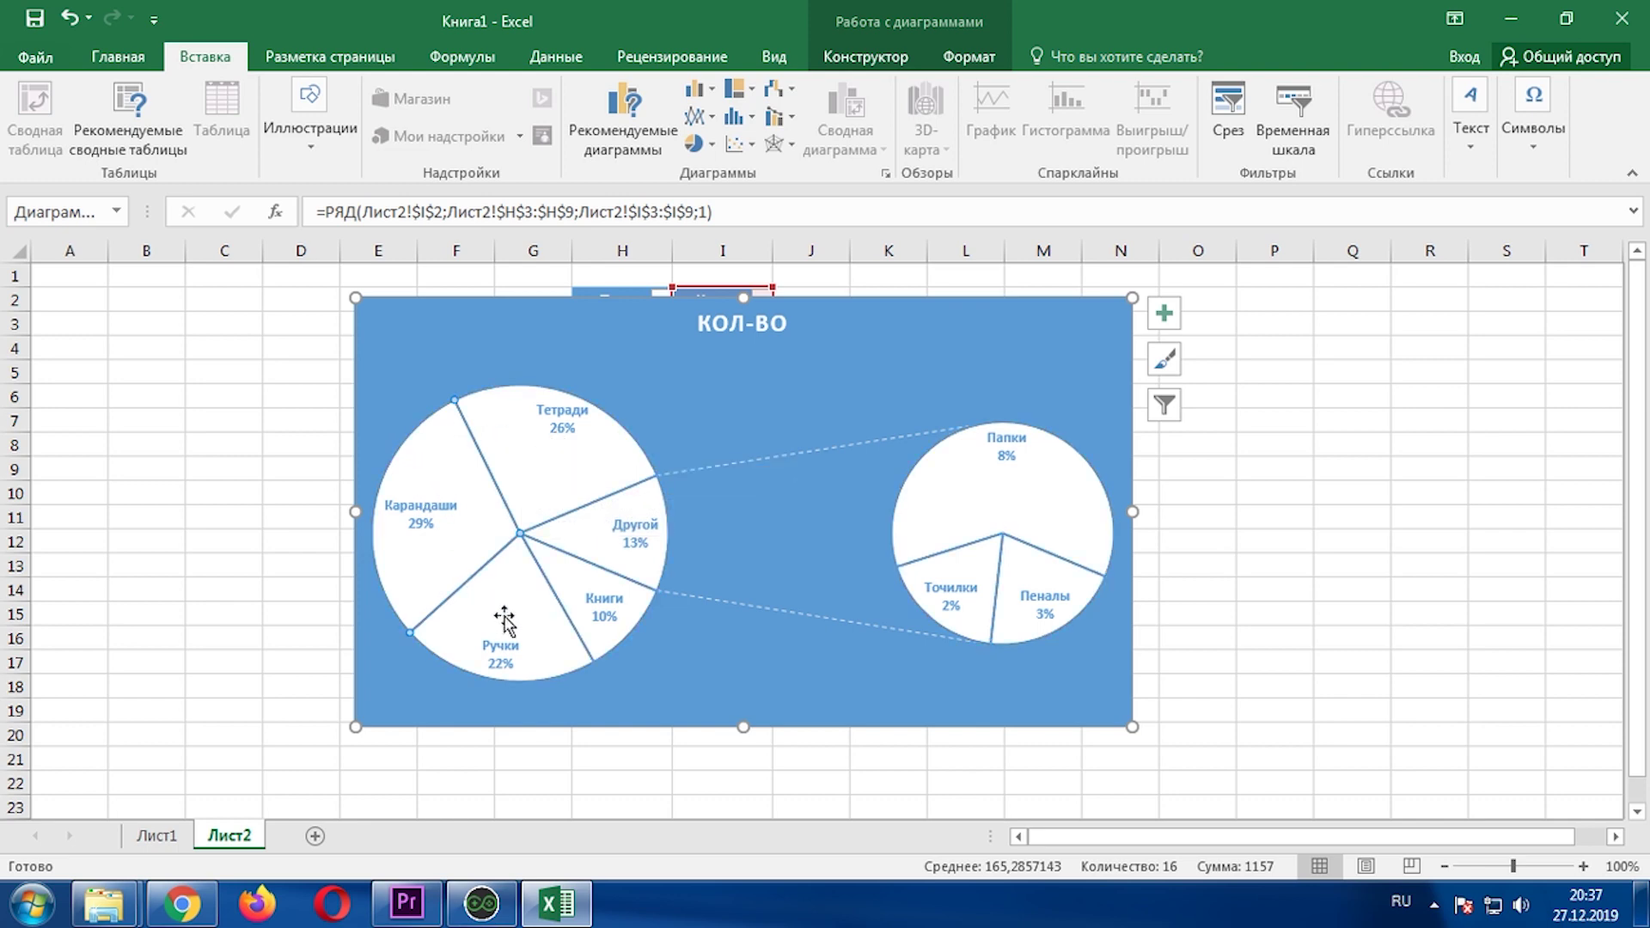
{"action": "left_click", "coordinate": [573, 529]}
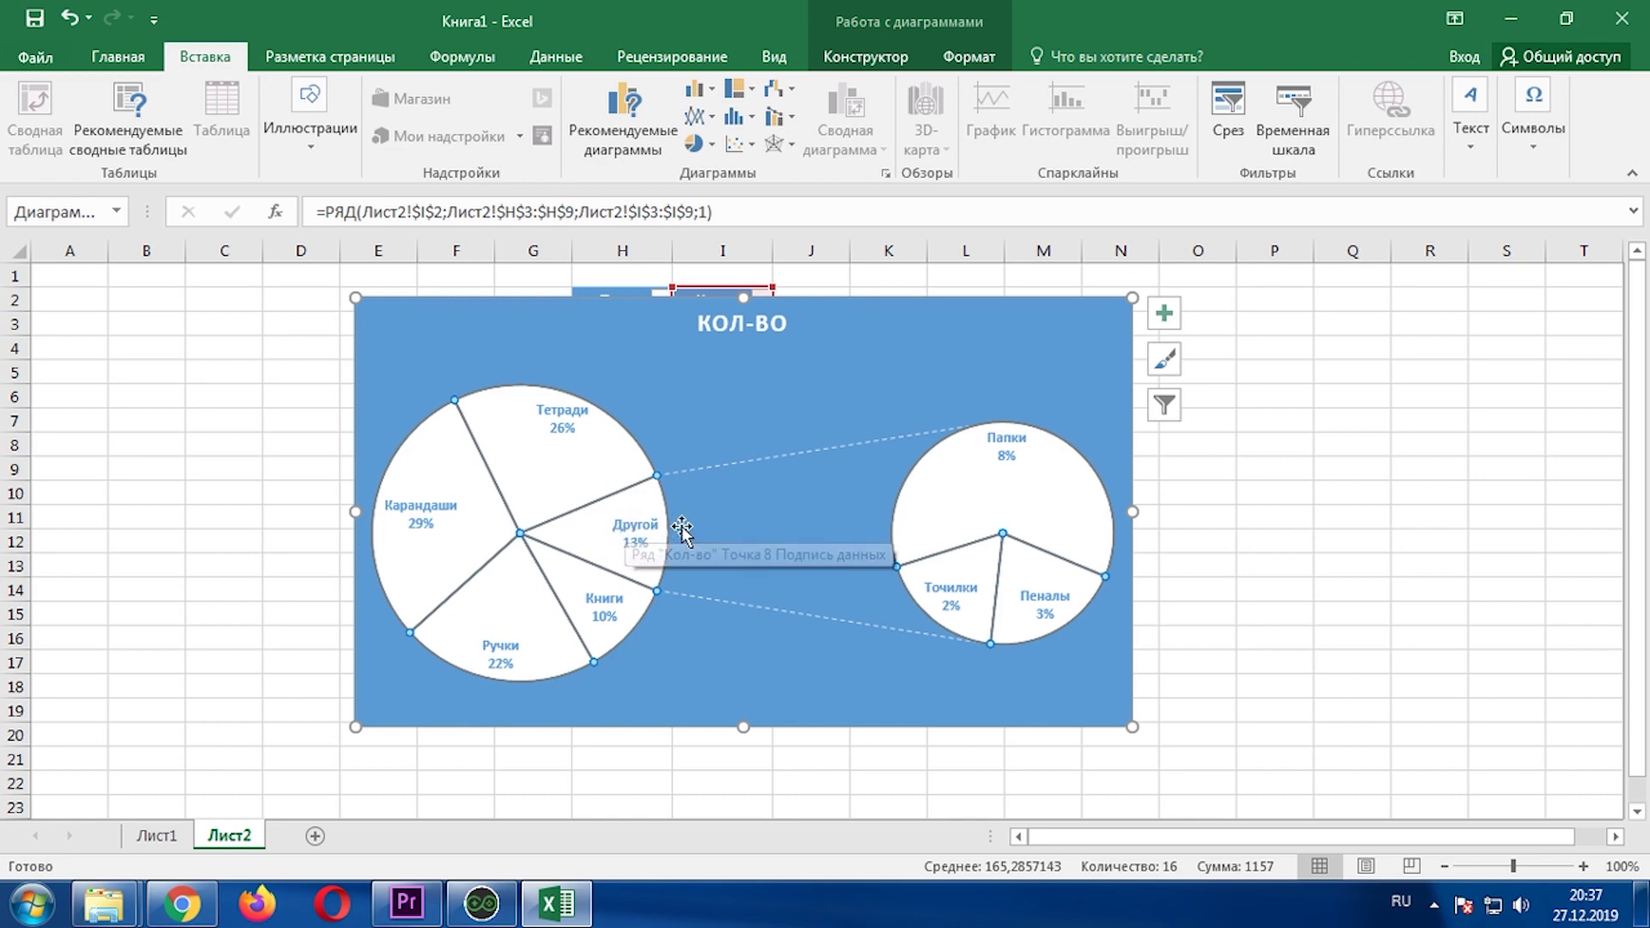
{"action": "left_click_drag", "start_coordinate": [630, 526], "coordinate": [896, 486]}
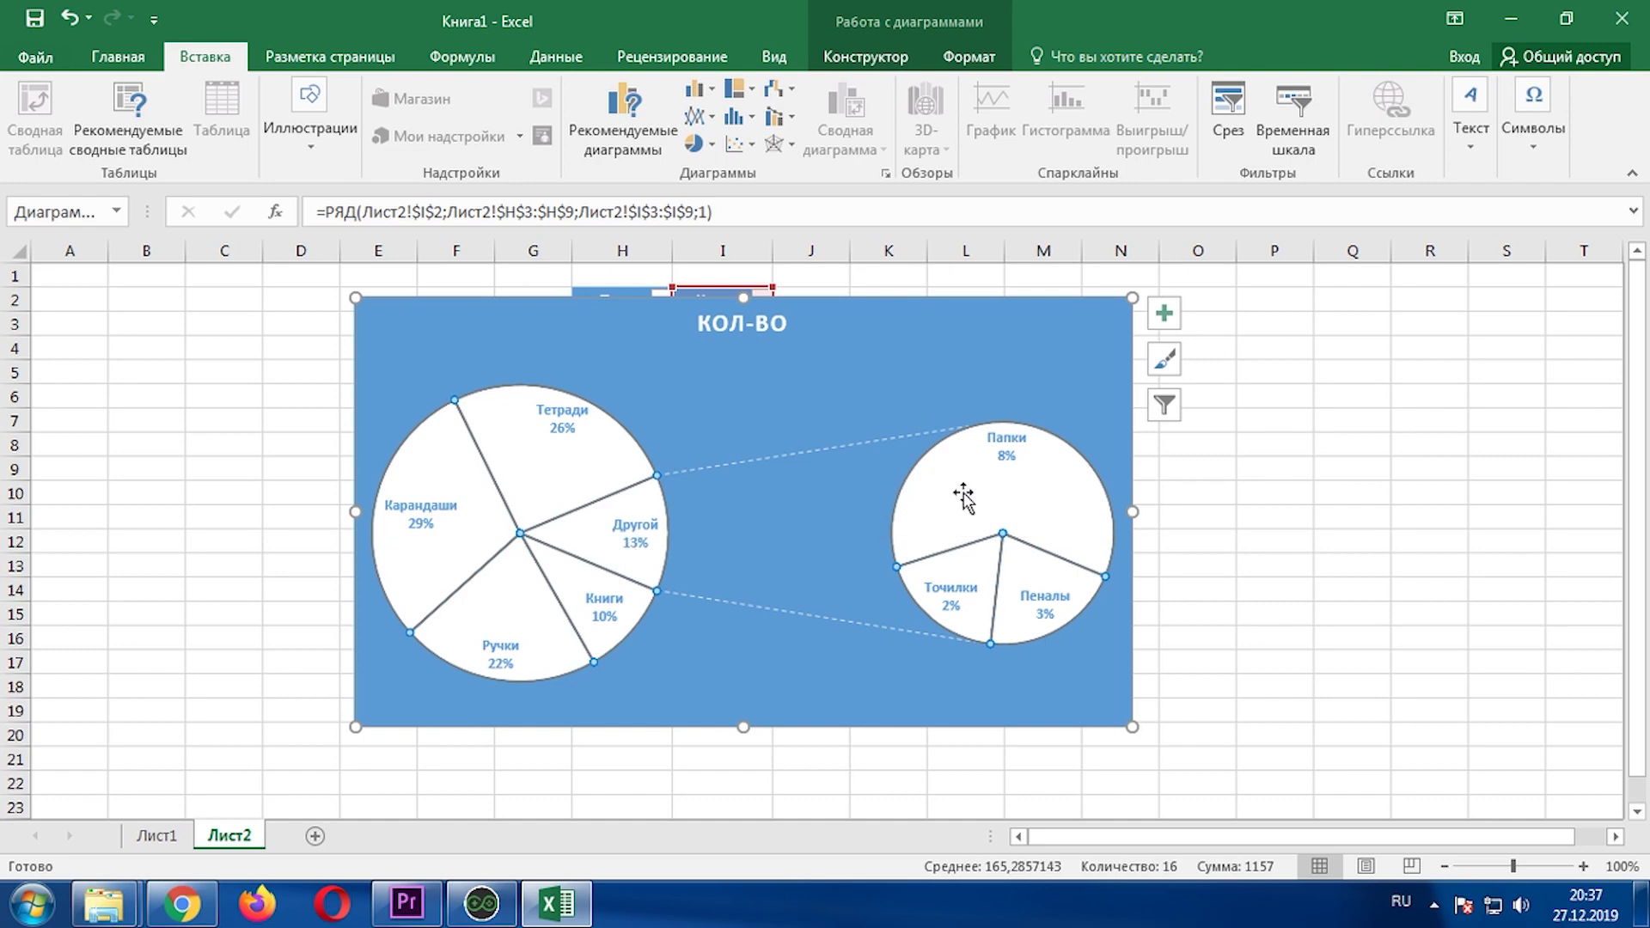
{"action": "left_click_drag", "start_coordinate": [896, 487], "coordinate": [960, 496]}
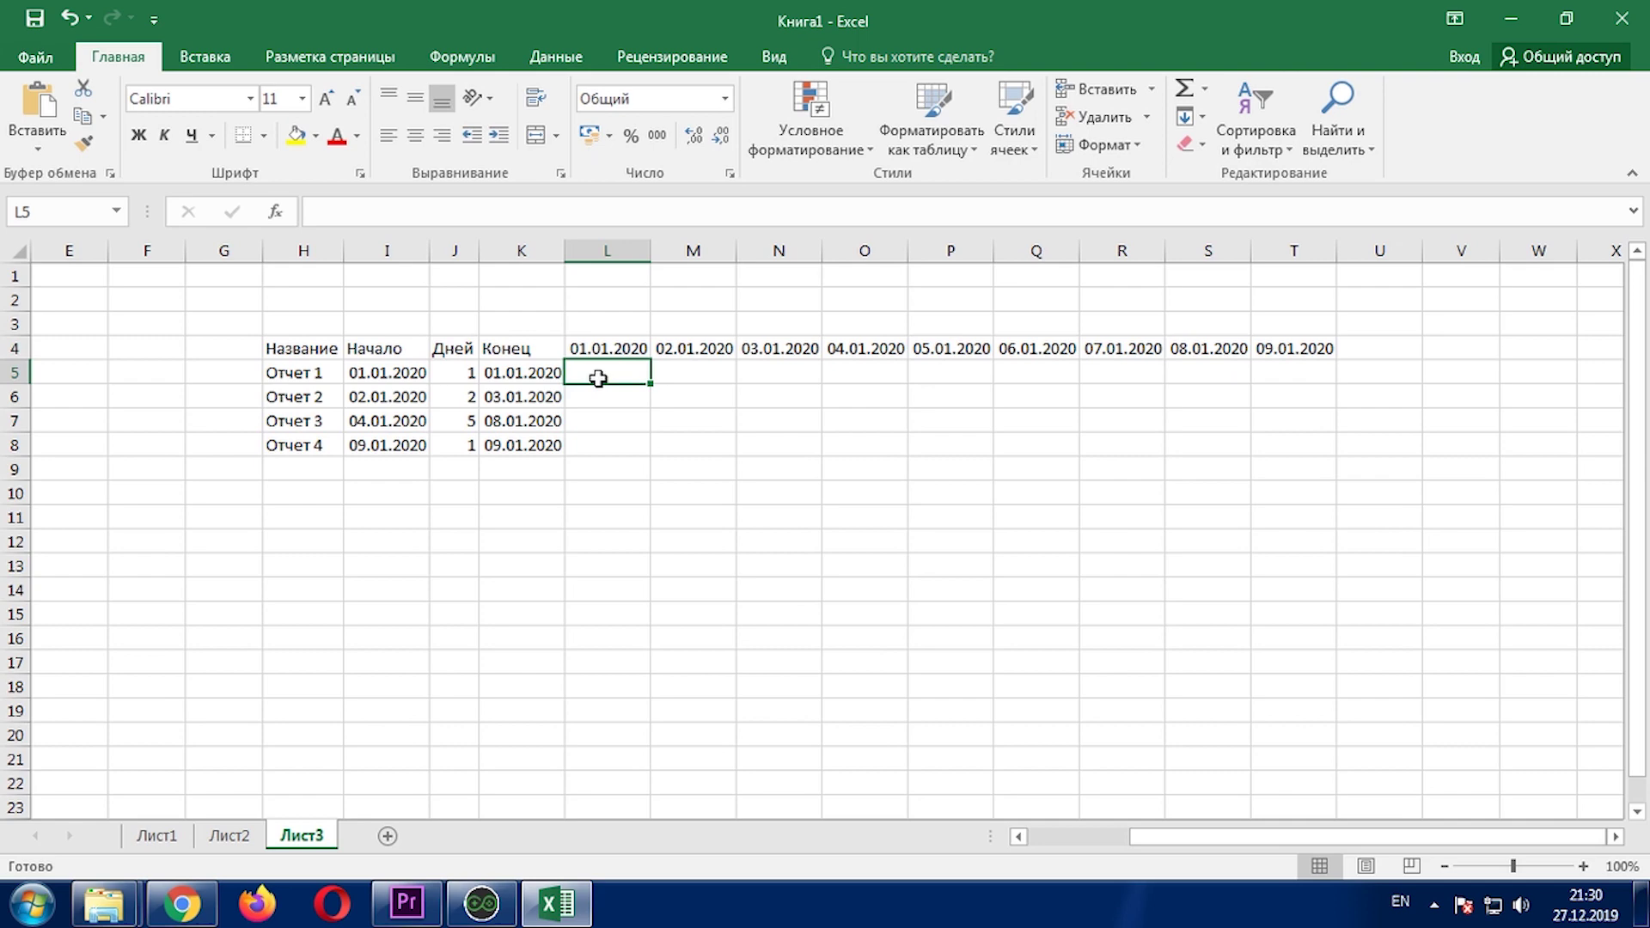
- Start a new formula-based conditional formatting rule for the date grid and collapse the editor to pick cells
{"action": "left_click", "coordinate": [818, 111]}
{"action": "mouse_move", "coordinate": [859, 400]}
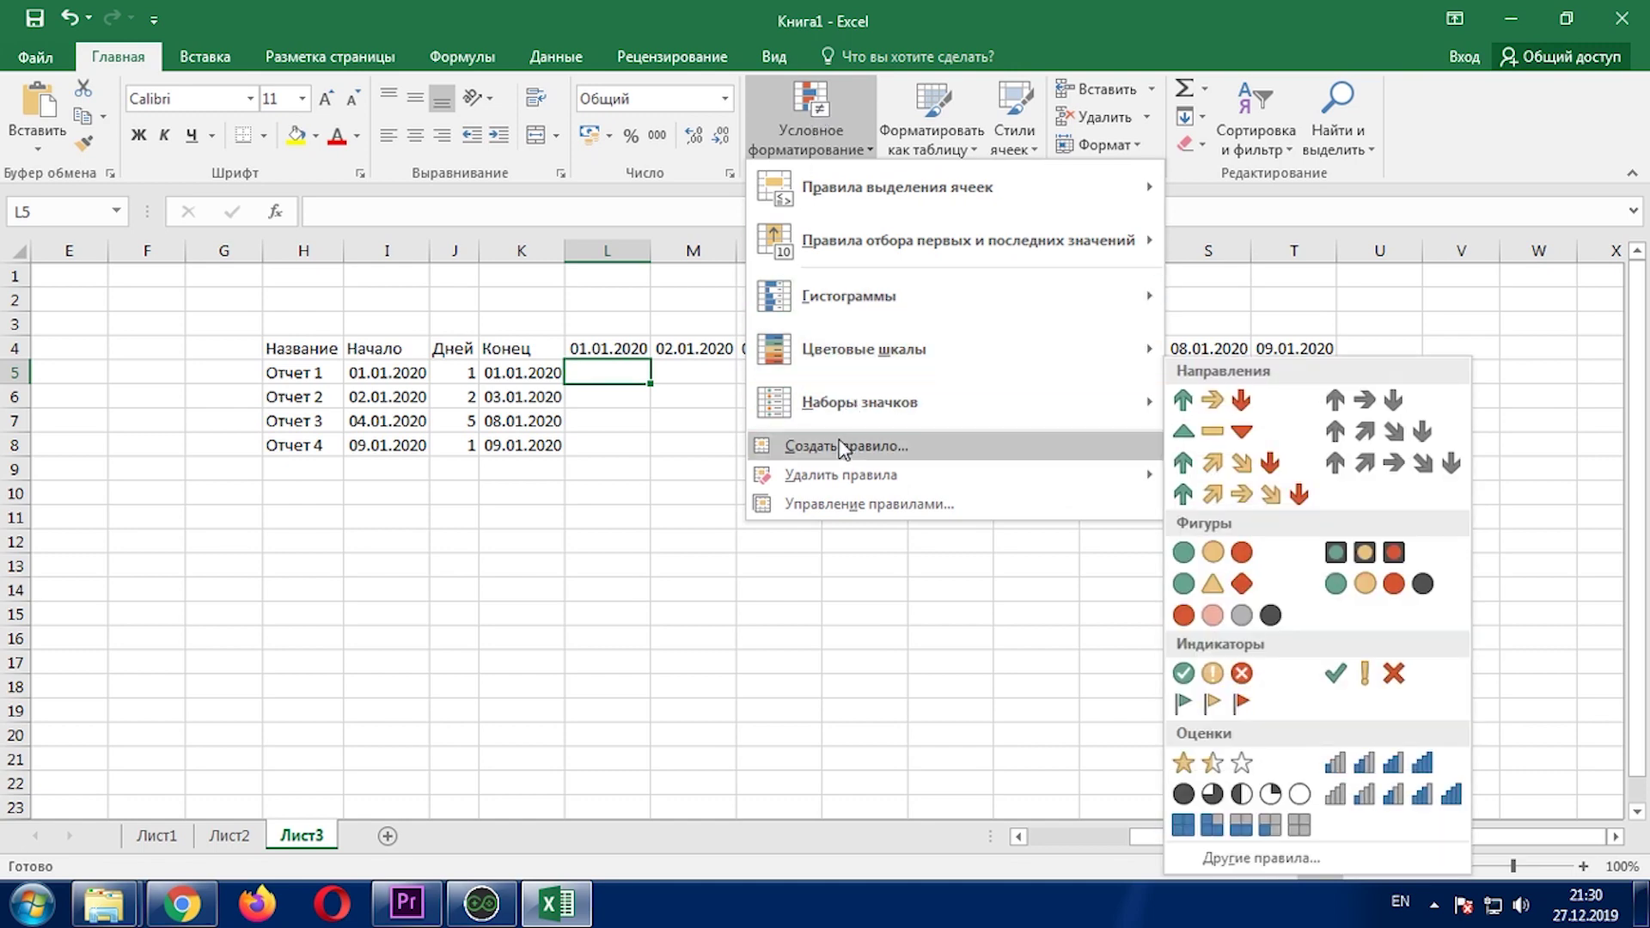
{"action": "left_click", "coordinate": [847, 447]}
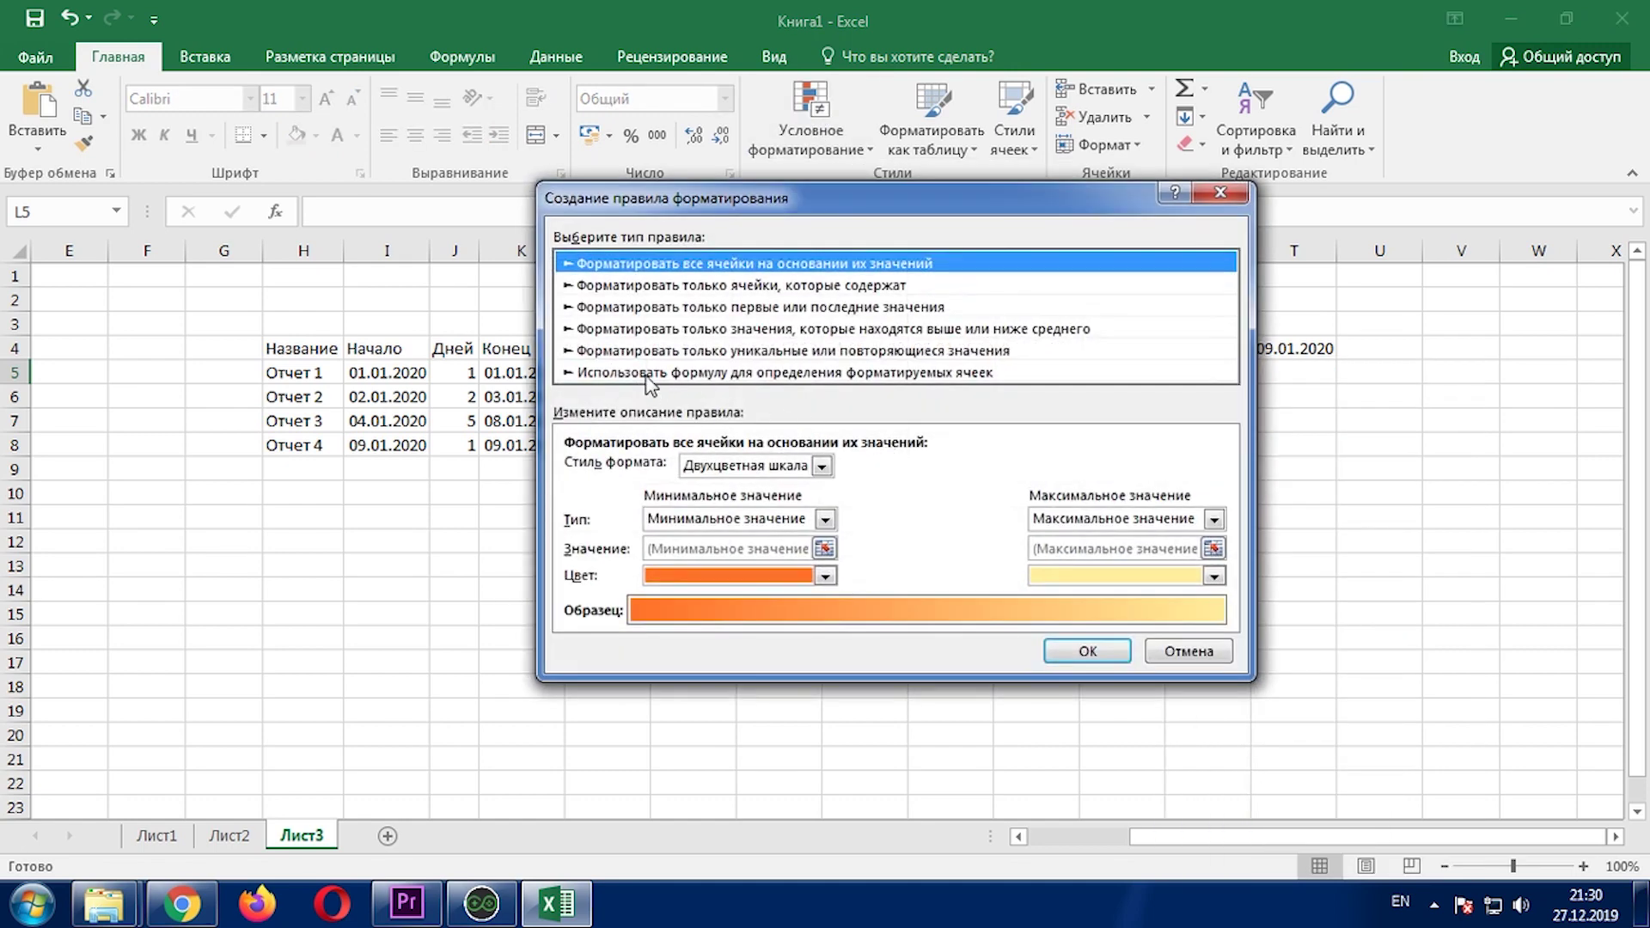
{"action": "left_click", "coordinate": [646, 373]}
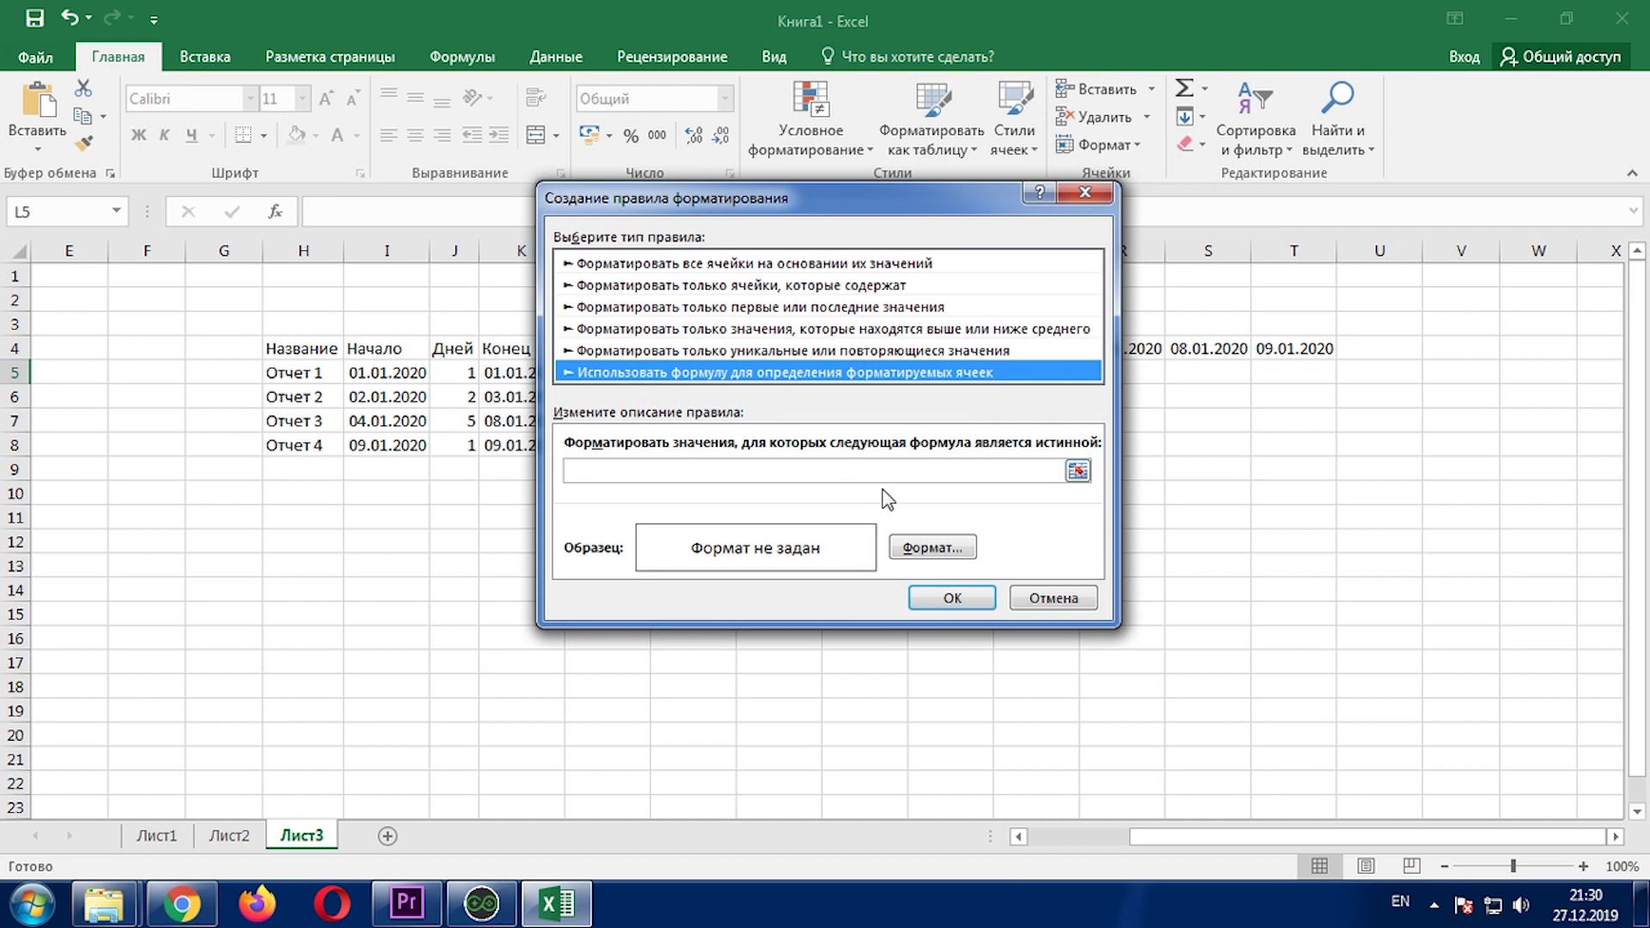
{"action": "left_click", "coordinate": [1077, 471]}
{"action": "type", "text": "=И("}
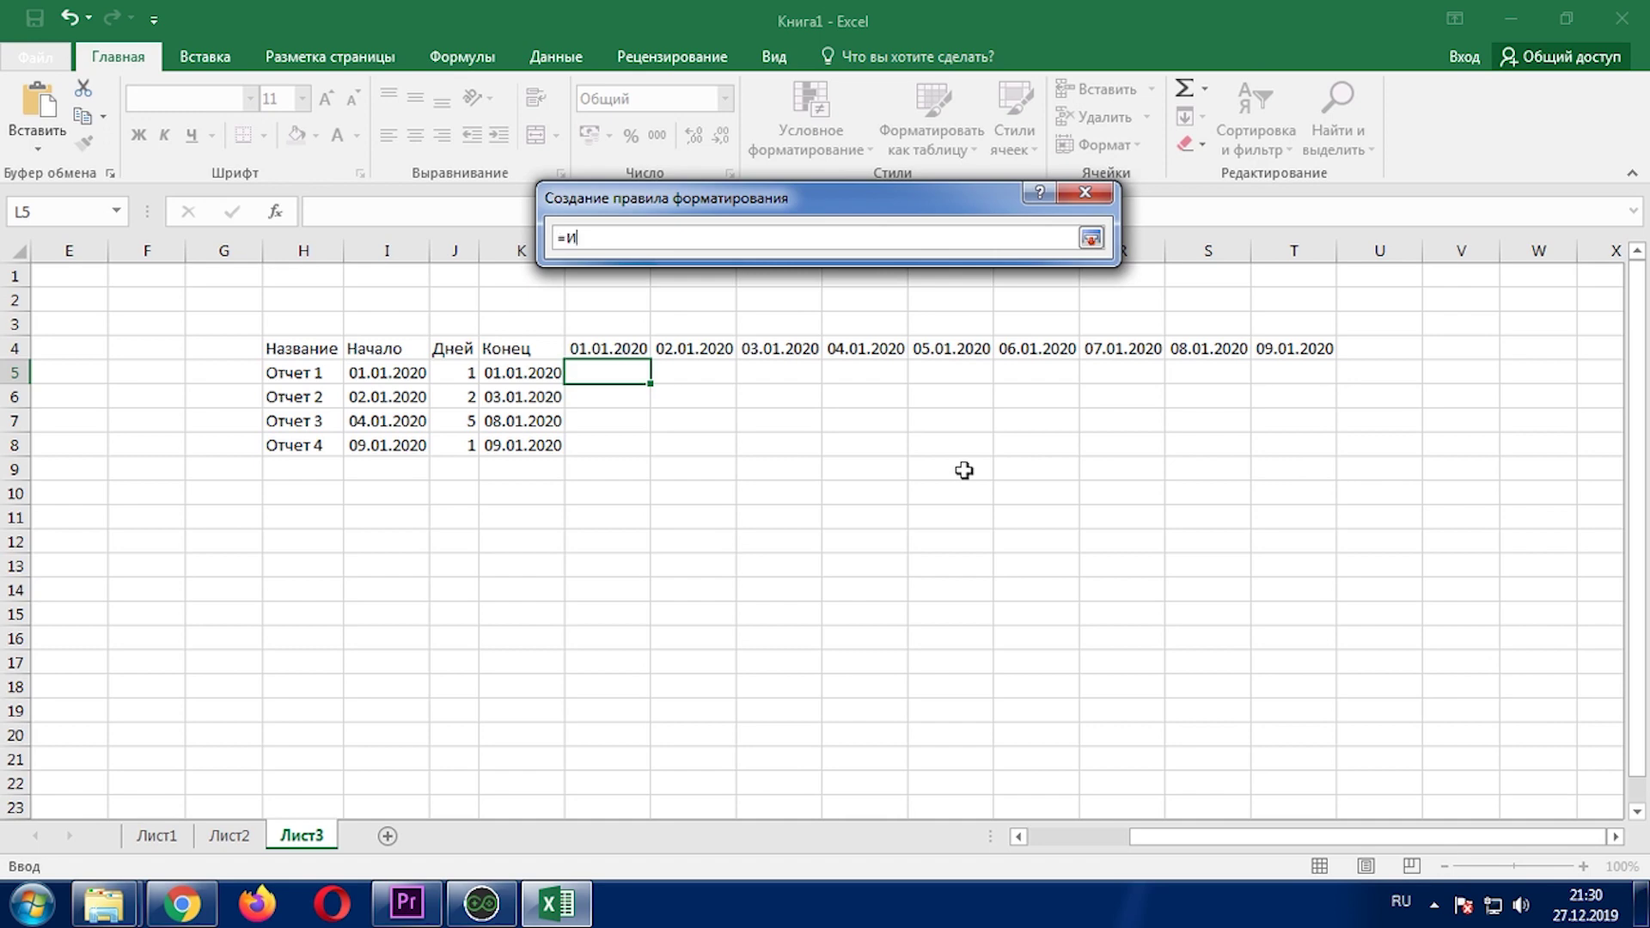
- Build the first condition L$4>=$I5 from the date header L4 and start date I5
{"action": "left_click", "coordinate": [618, 354]}
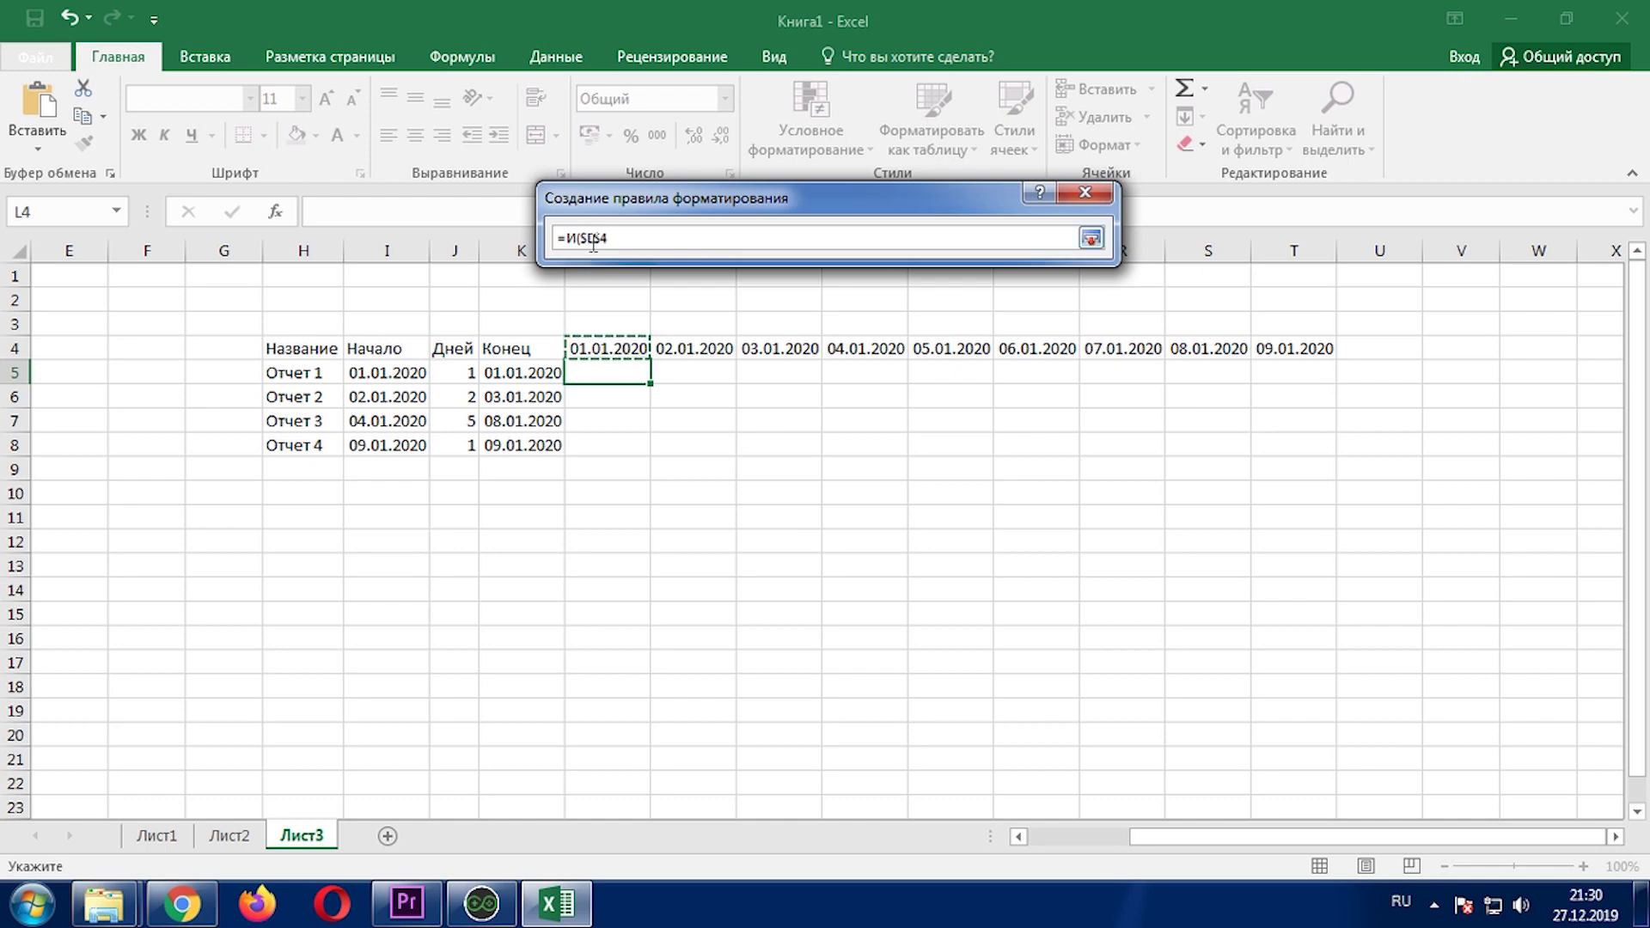
{"action": "left_click", "coordinate": [591, 238]}
{"action": "key", "text": "BackSpace"}
{"action": "type", "text": ">="}
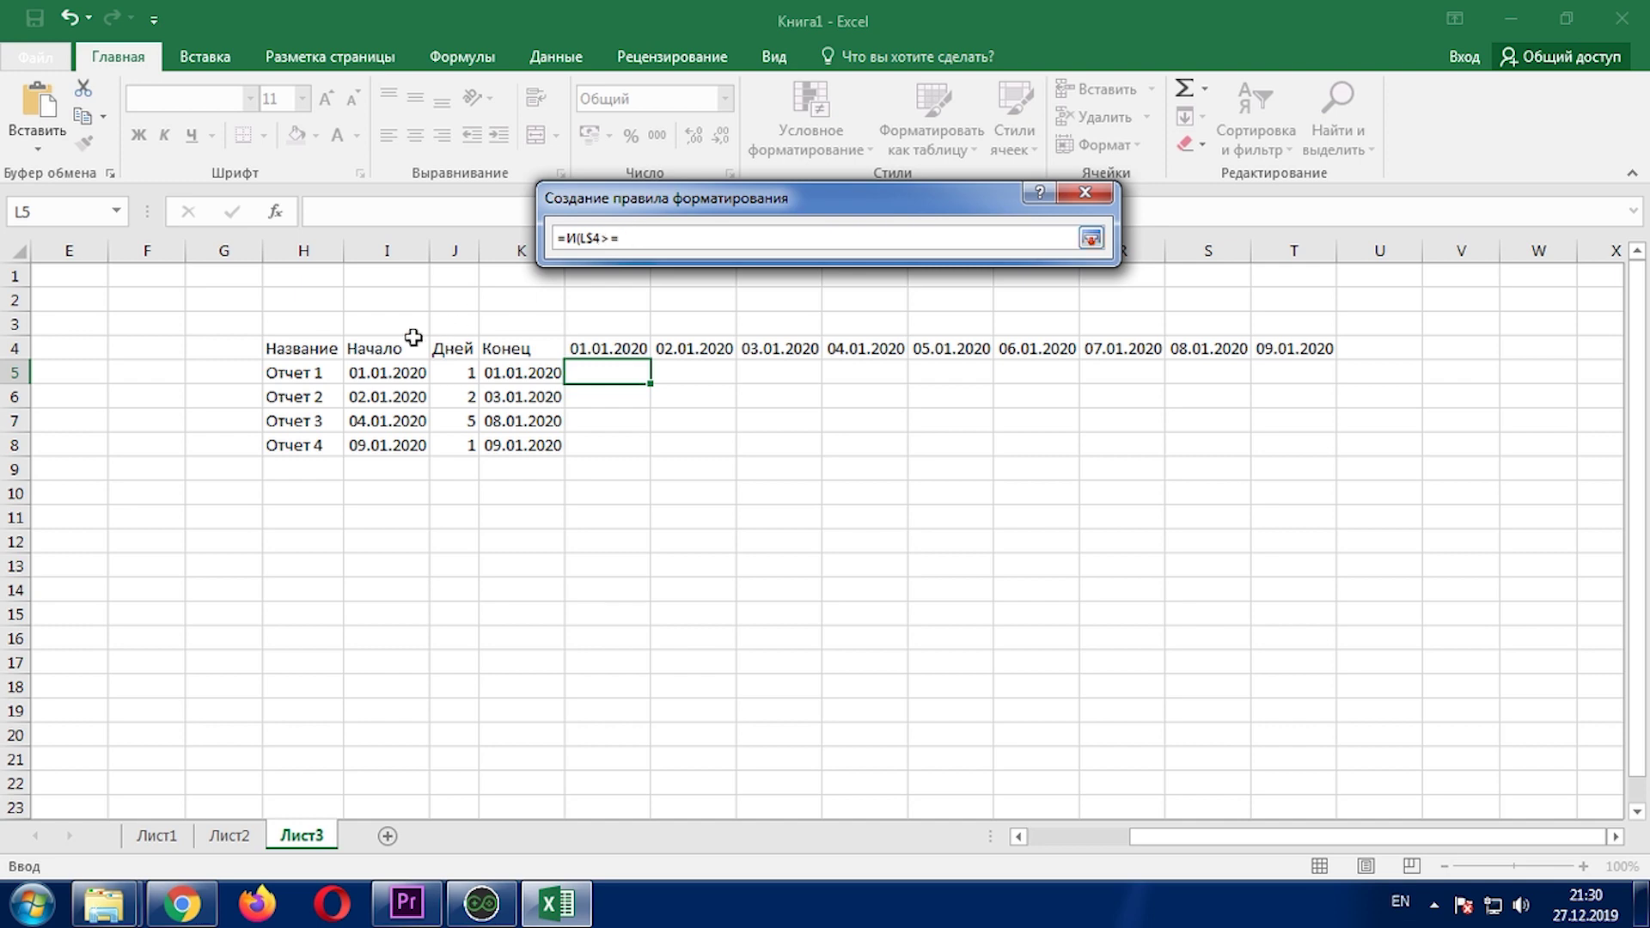
{"action": "left_click", "coordinate": [375, 373]}
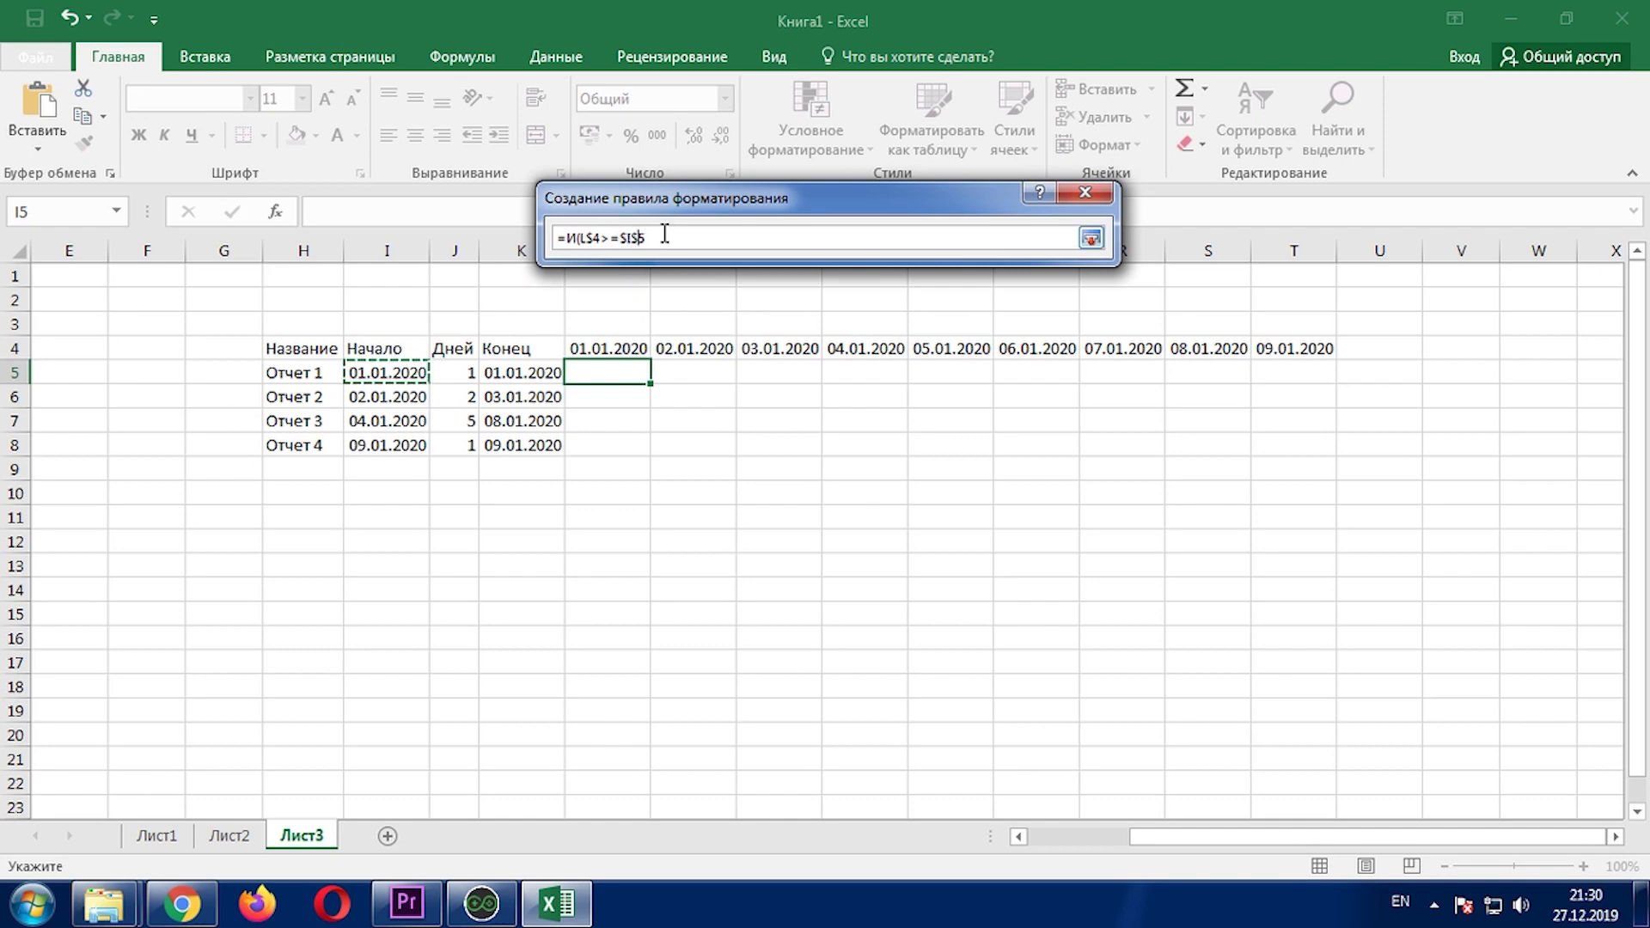
{"action": "key", "text": "F4"}
{"action": "key", "text": "F4"}
{"action": "type", "text": ";"}
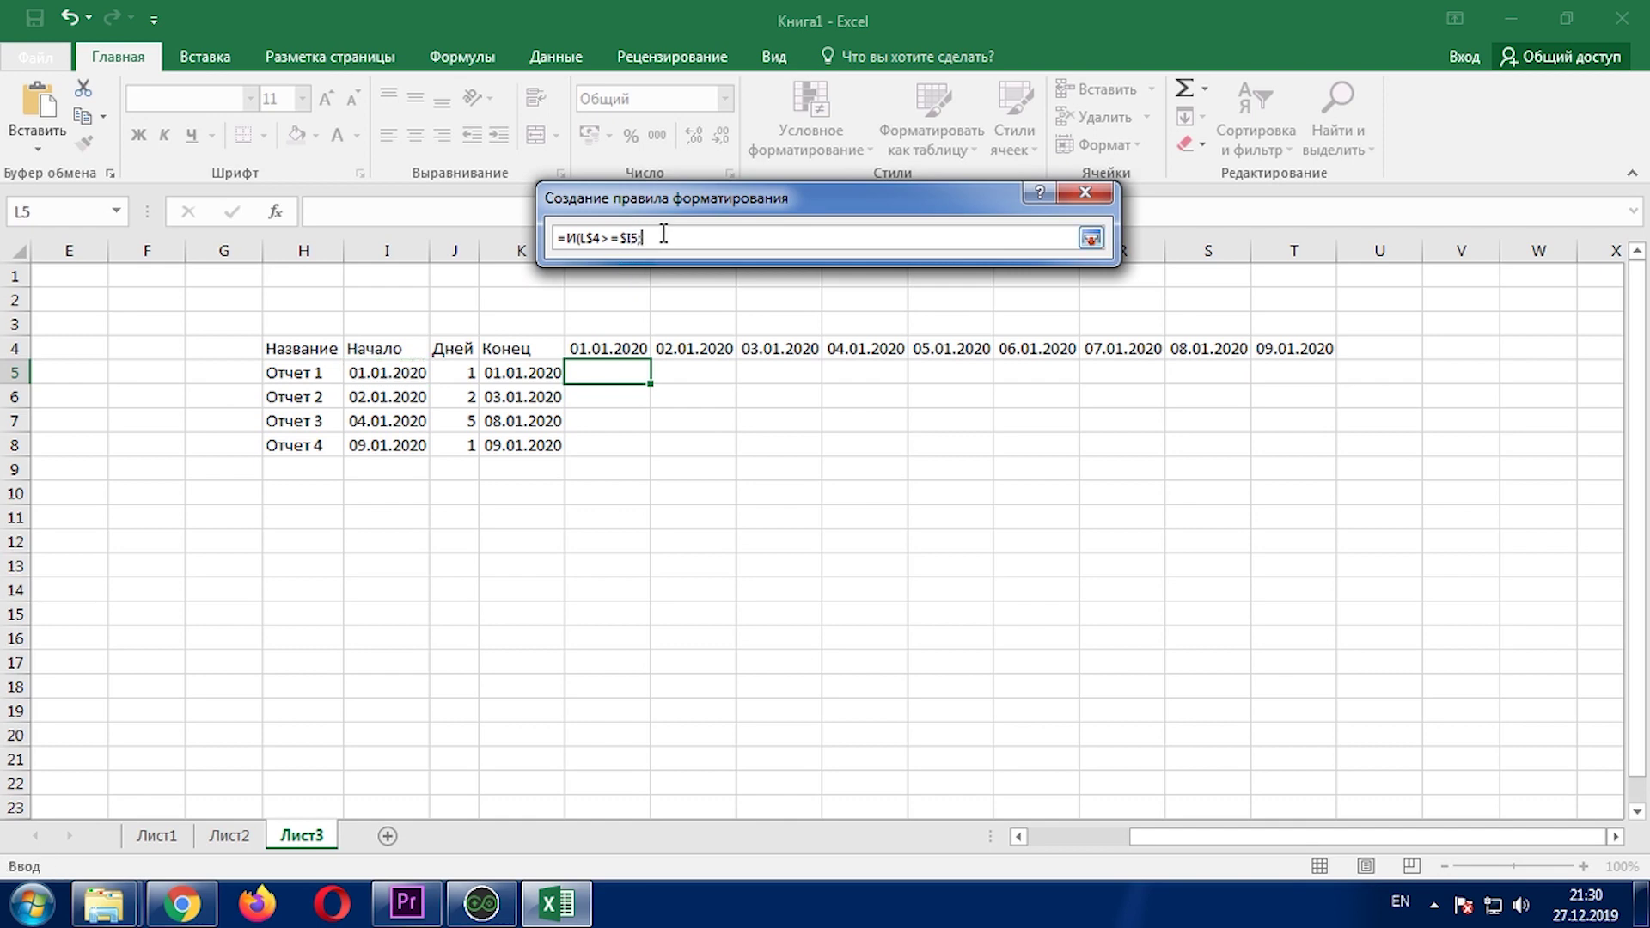
- Add the second condition L$4<=$K5, completing =И(L$4>=$I5;L$4<=$K5)
{"action": "left_click", "coordinate": [624, 348]}
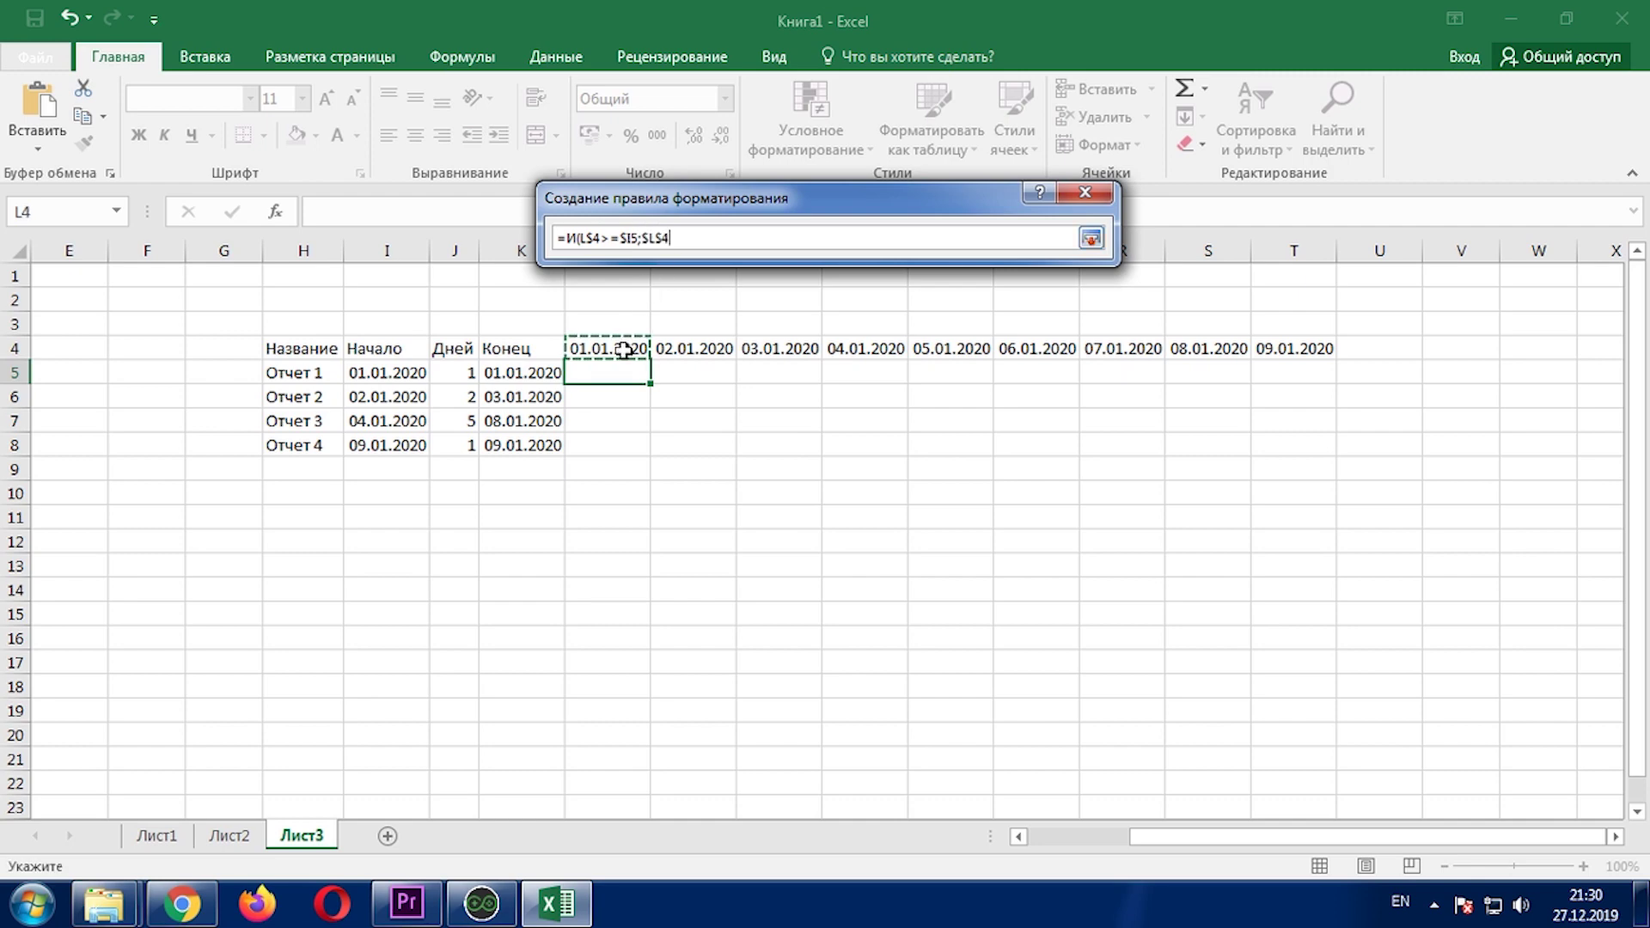
{"action": "left_click", "coordinate": [650, 237]}
{"action": "key", "text": "BackSpace"}
{"action": "type", "text": "<="}
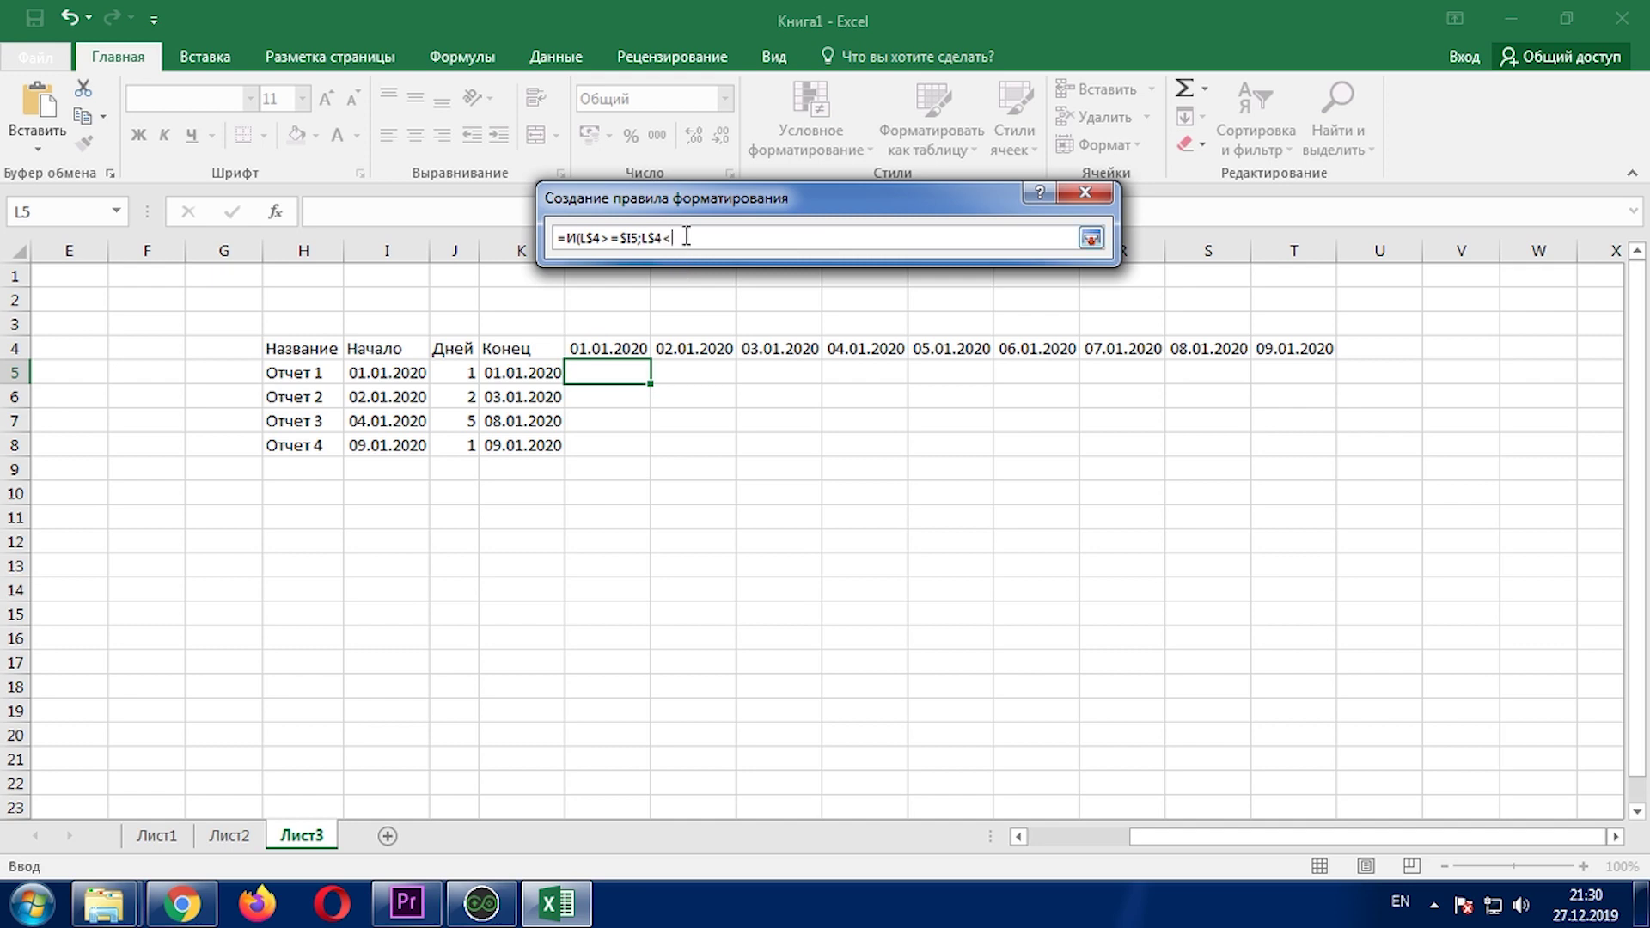
{"action": "left_click", "coordinate": [538, 372]}
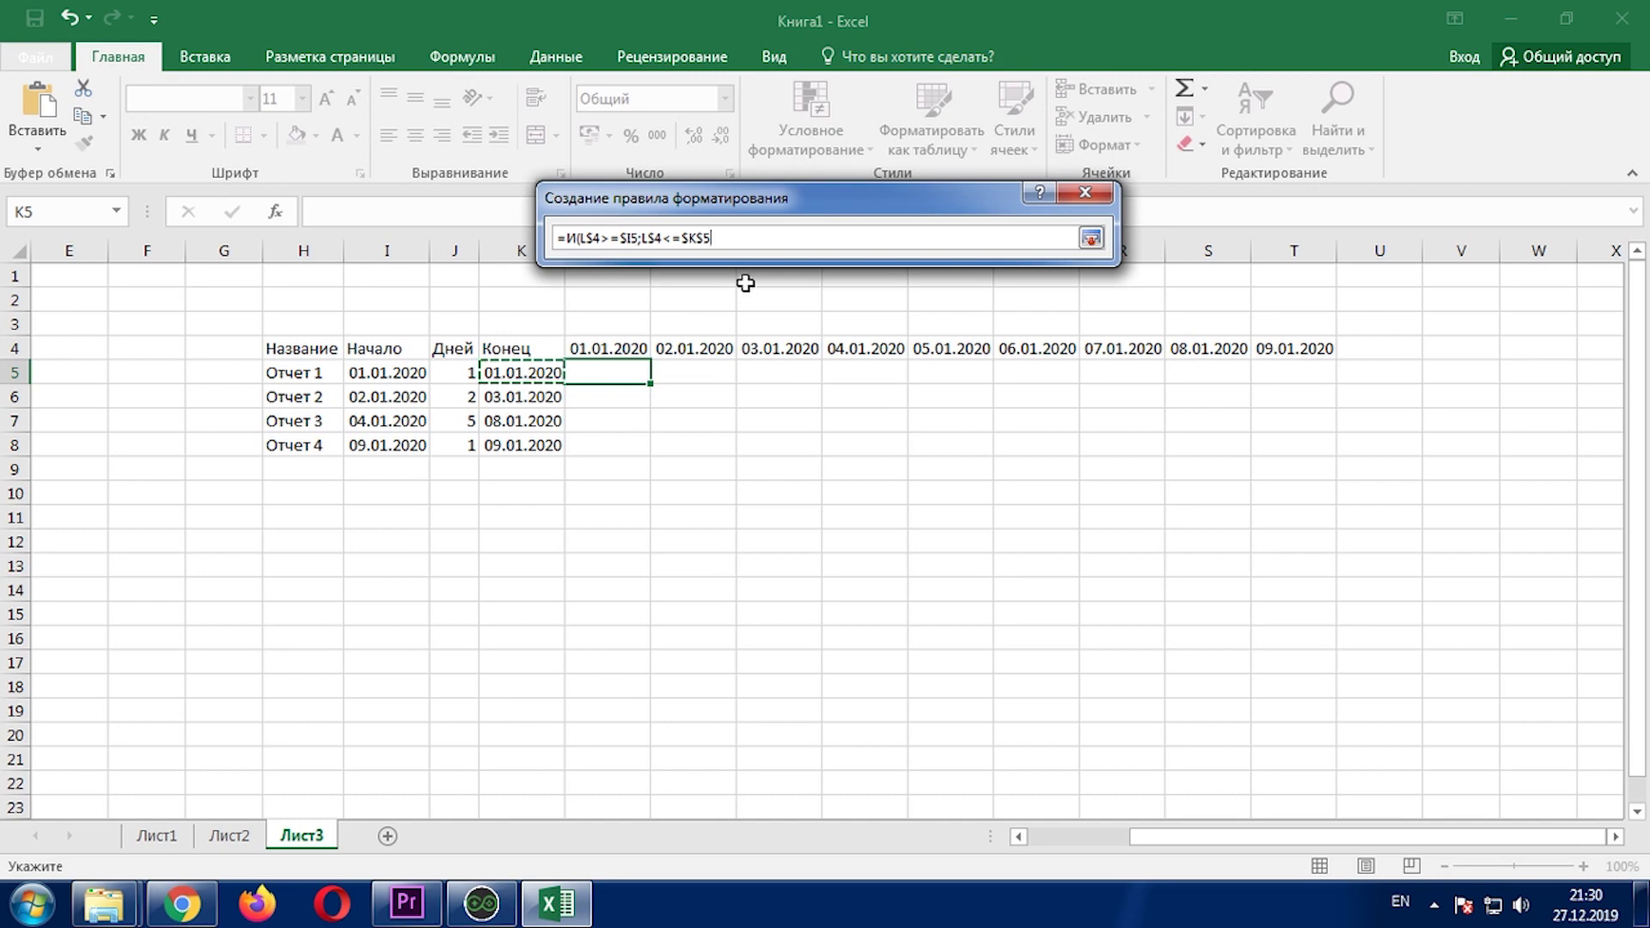
{"action": "type", "text": ")"}
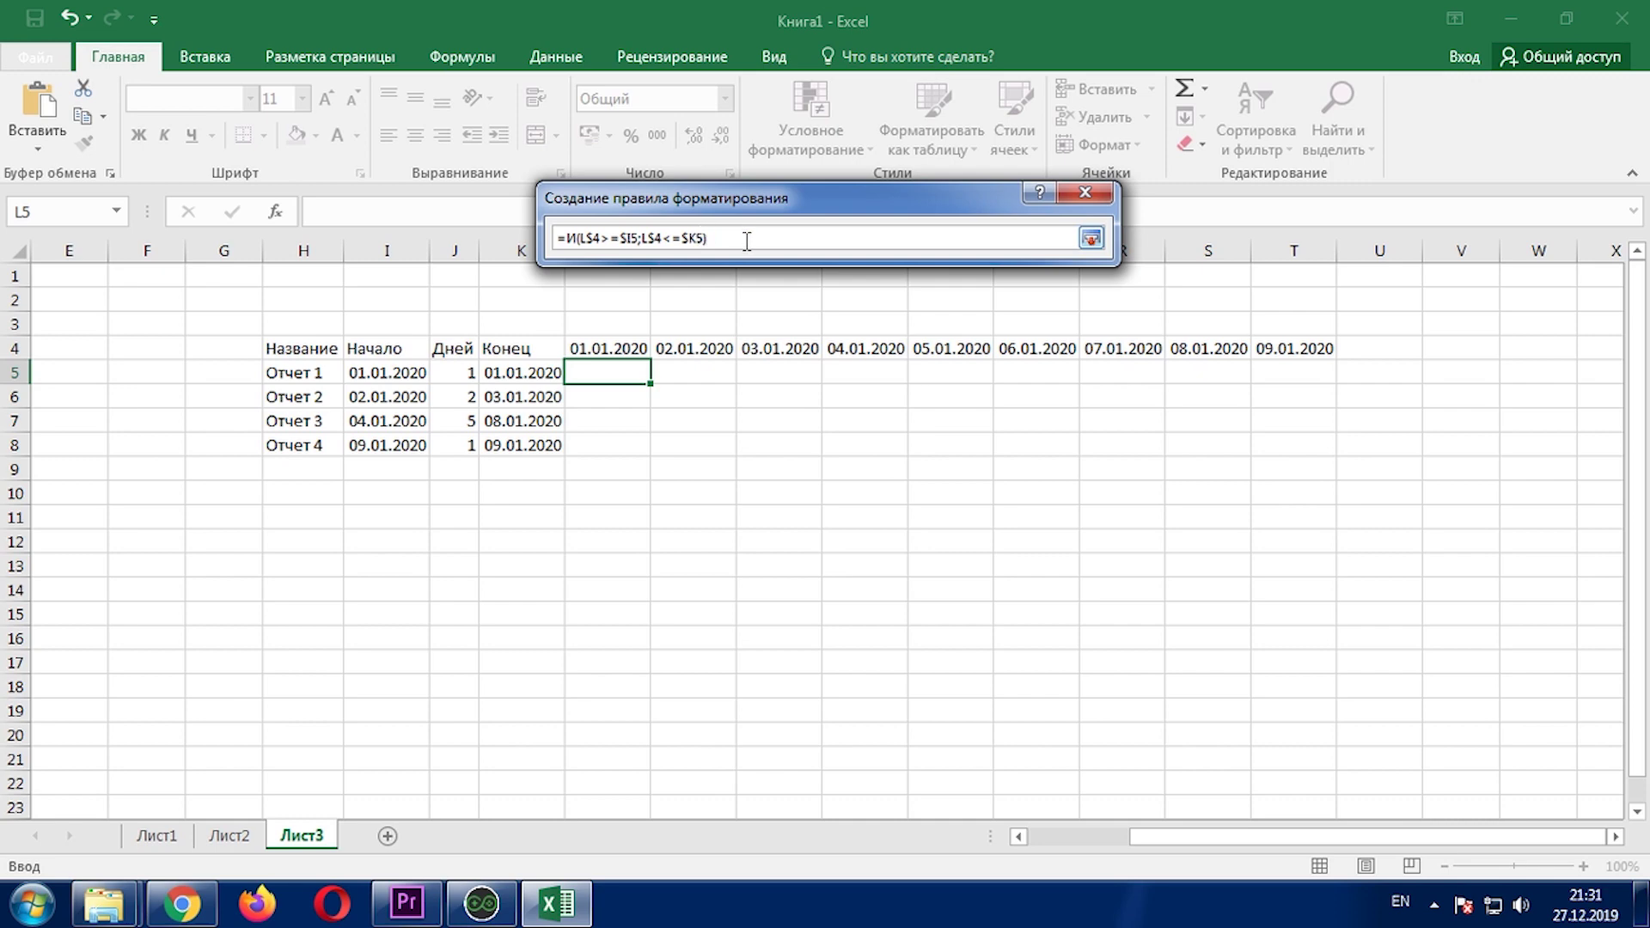
{"action": "key", "text": "Return"}
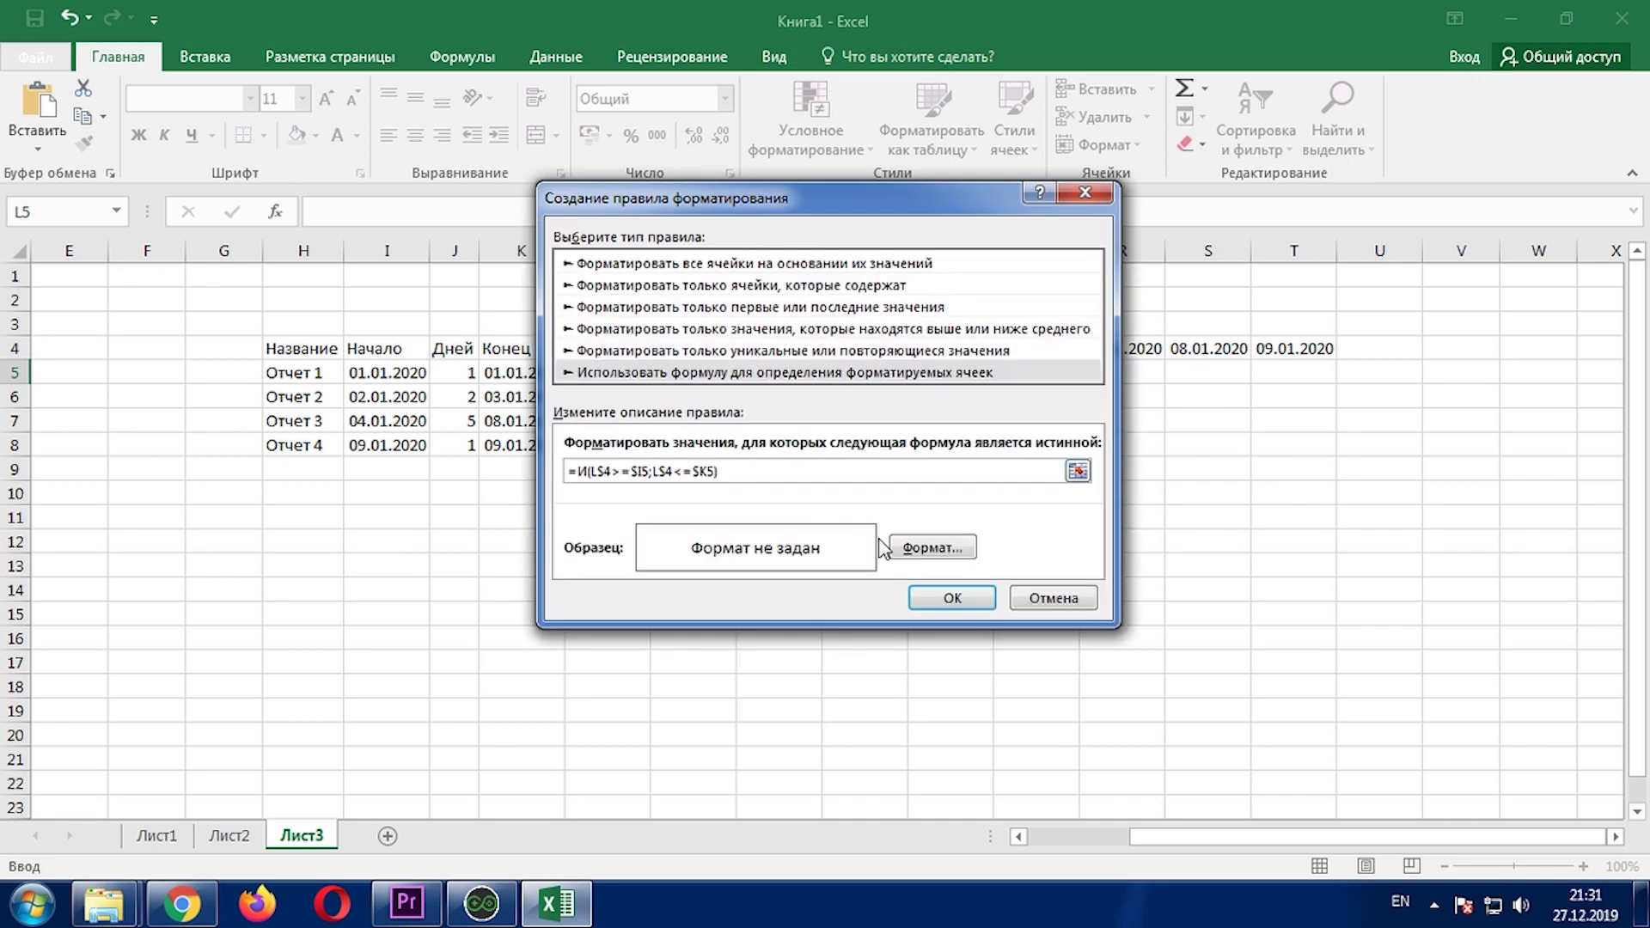
- Give the rule a dark-red fill and apply it, turning cell L5 red
{"action": "left_click", "coordinate": [928, 547]}
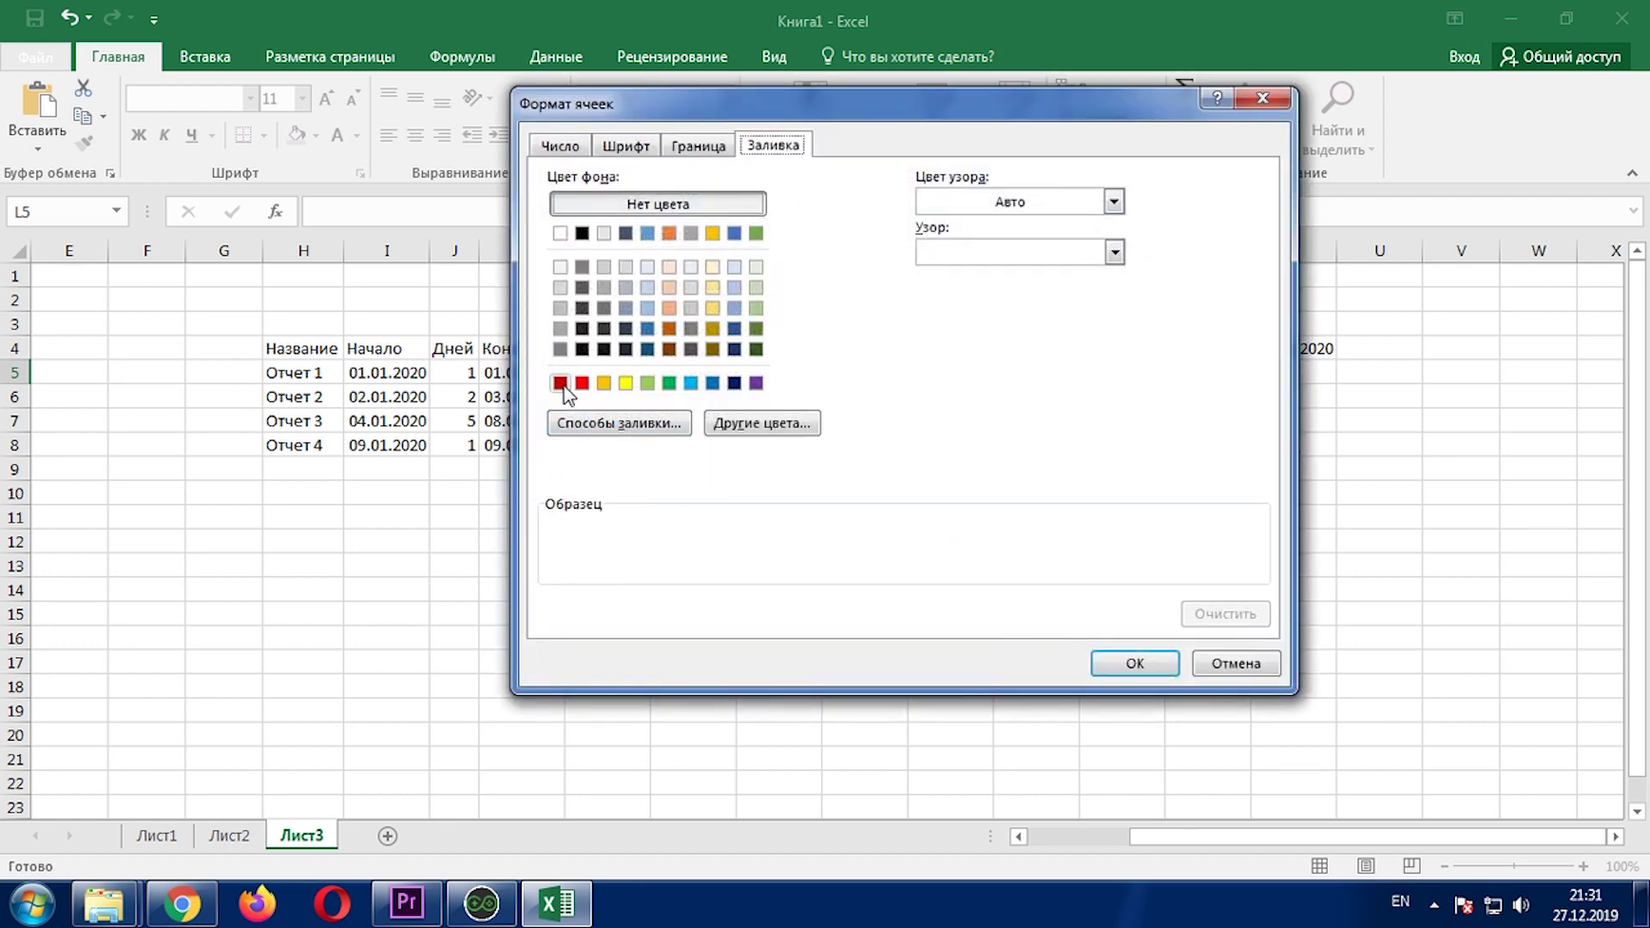
{"action": "left_click", "coordinate": [563, 388]}
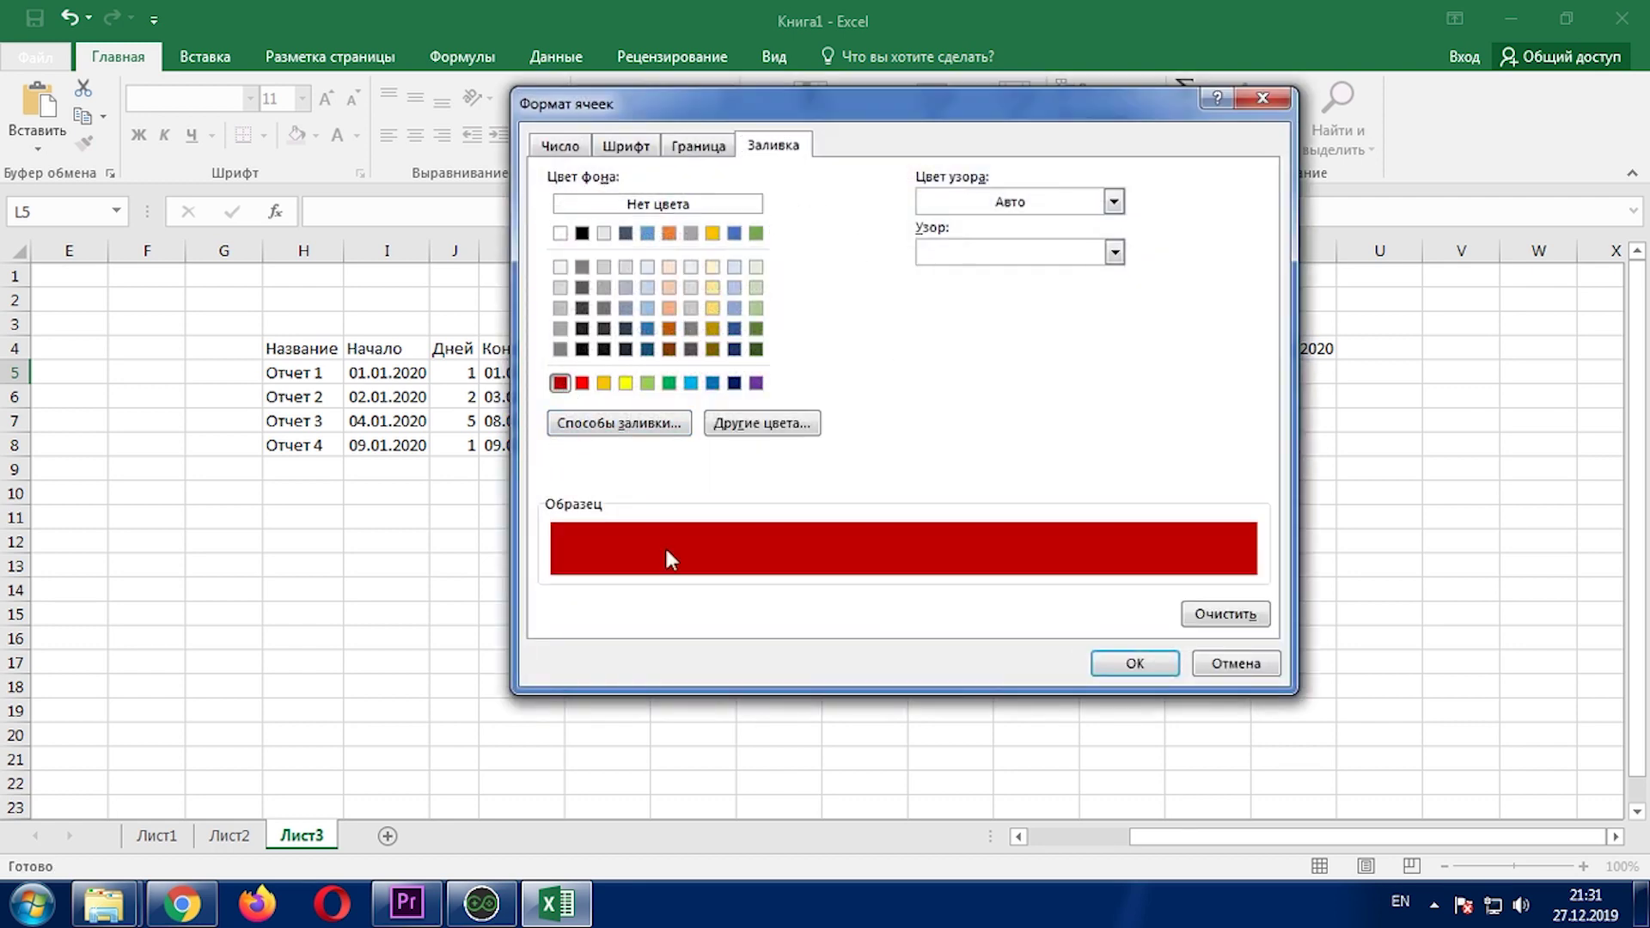
{"action": "left_click", "coordinate": [1132, 664]}
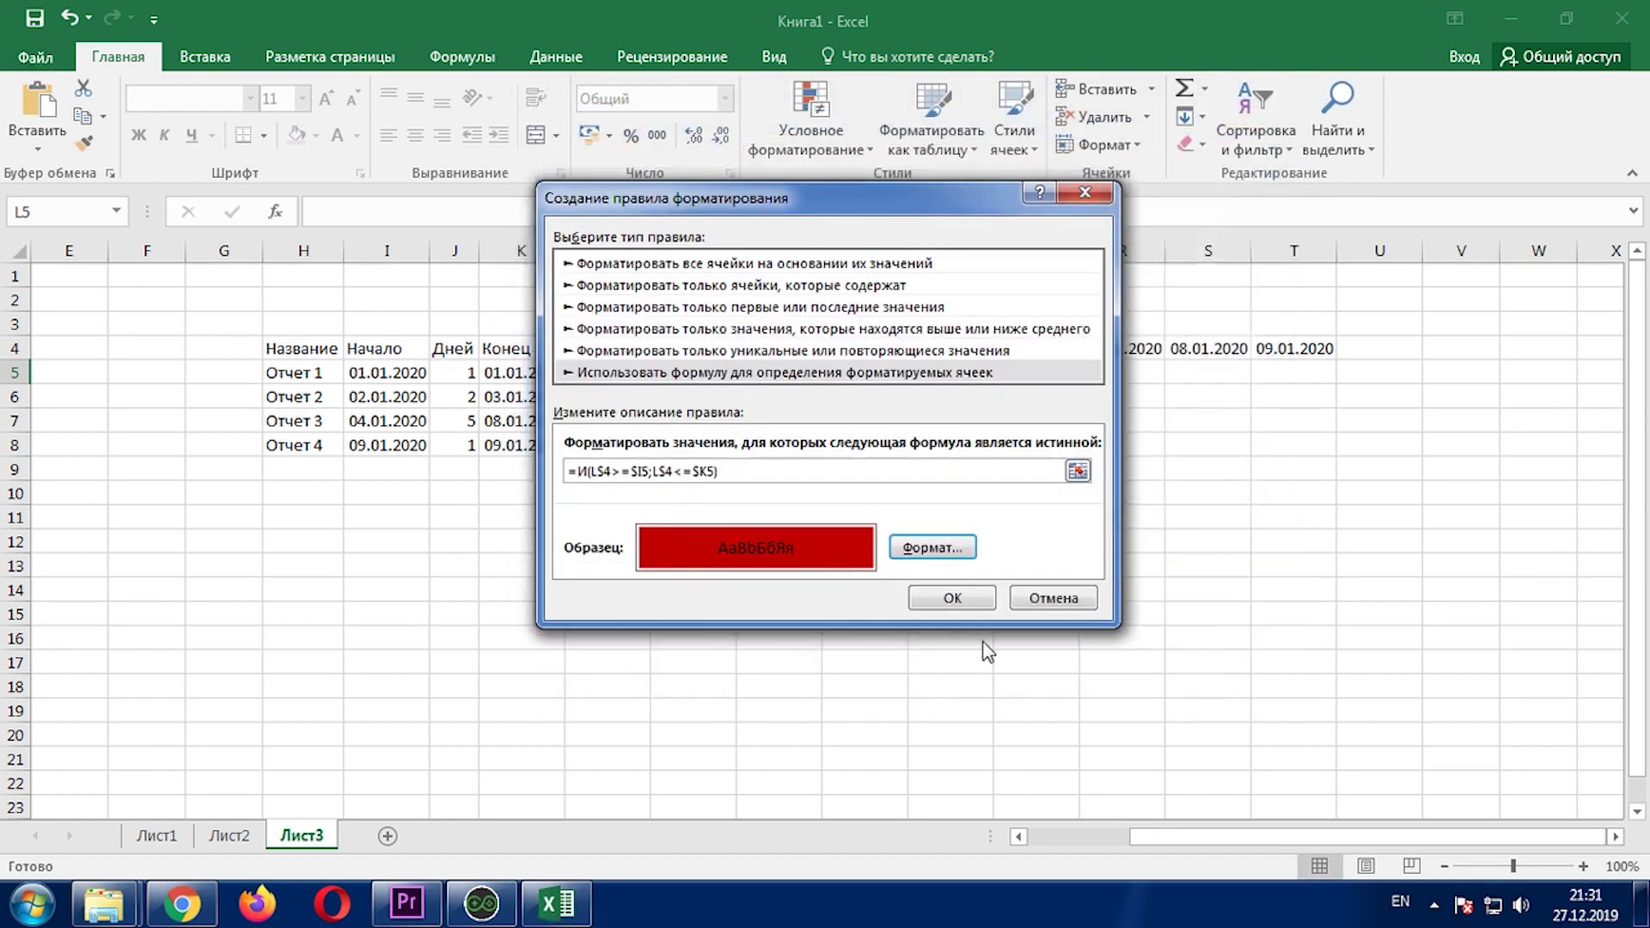
{"action": "left_click", "coordinate": [948, 599]}
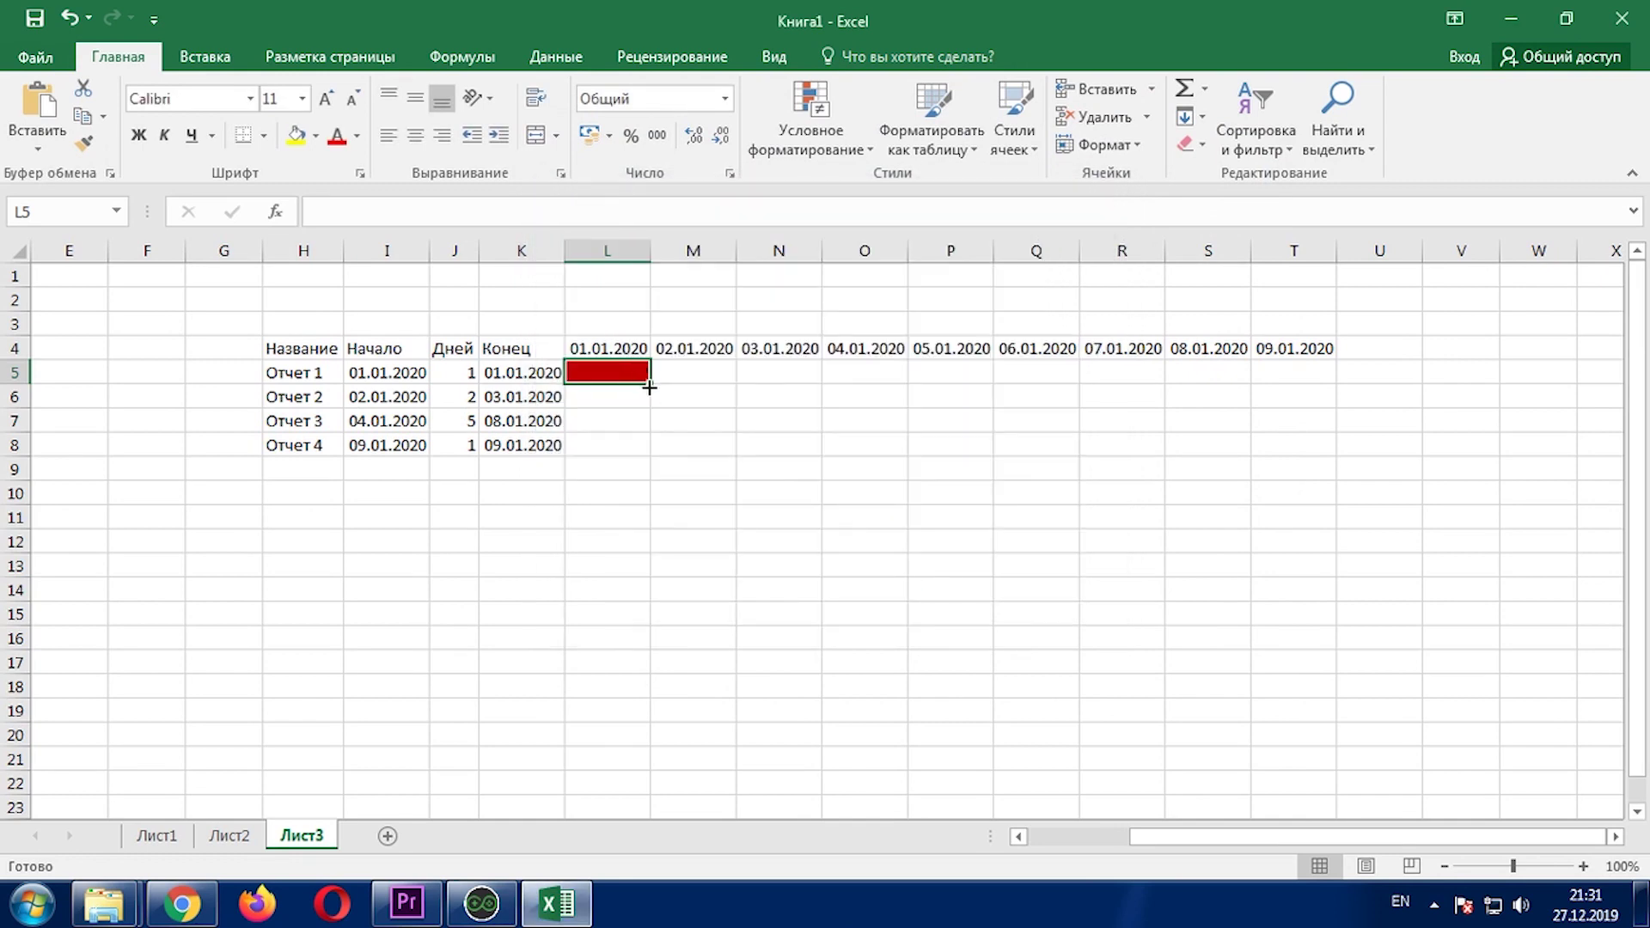
- Extend the red-bar rule across L5:T8 and check Отчет 1's one-day bar at L5
{"action": "mouse_move", "coordinate": [649, 387]}
{"action": "left_mouse_down"}
{"action": "mouse_move", "coordinate": [1309, 384]}
{"action": "mouse_move", "coordinate": [1338, 456]}
{"action": "left_mouse_up"}
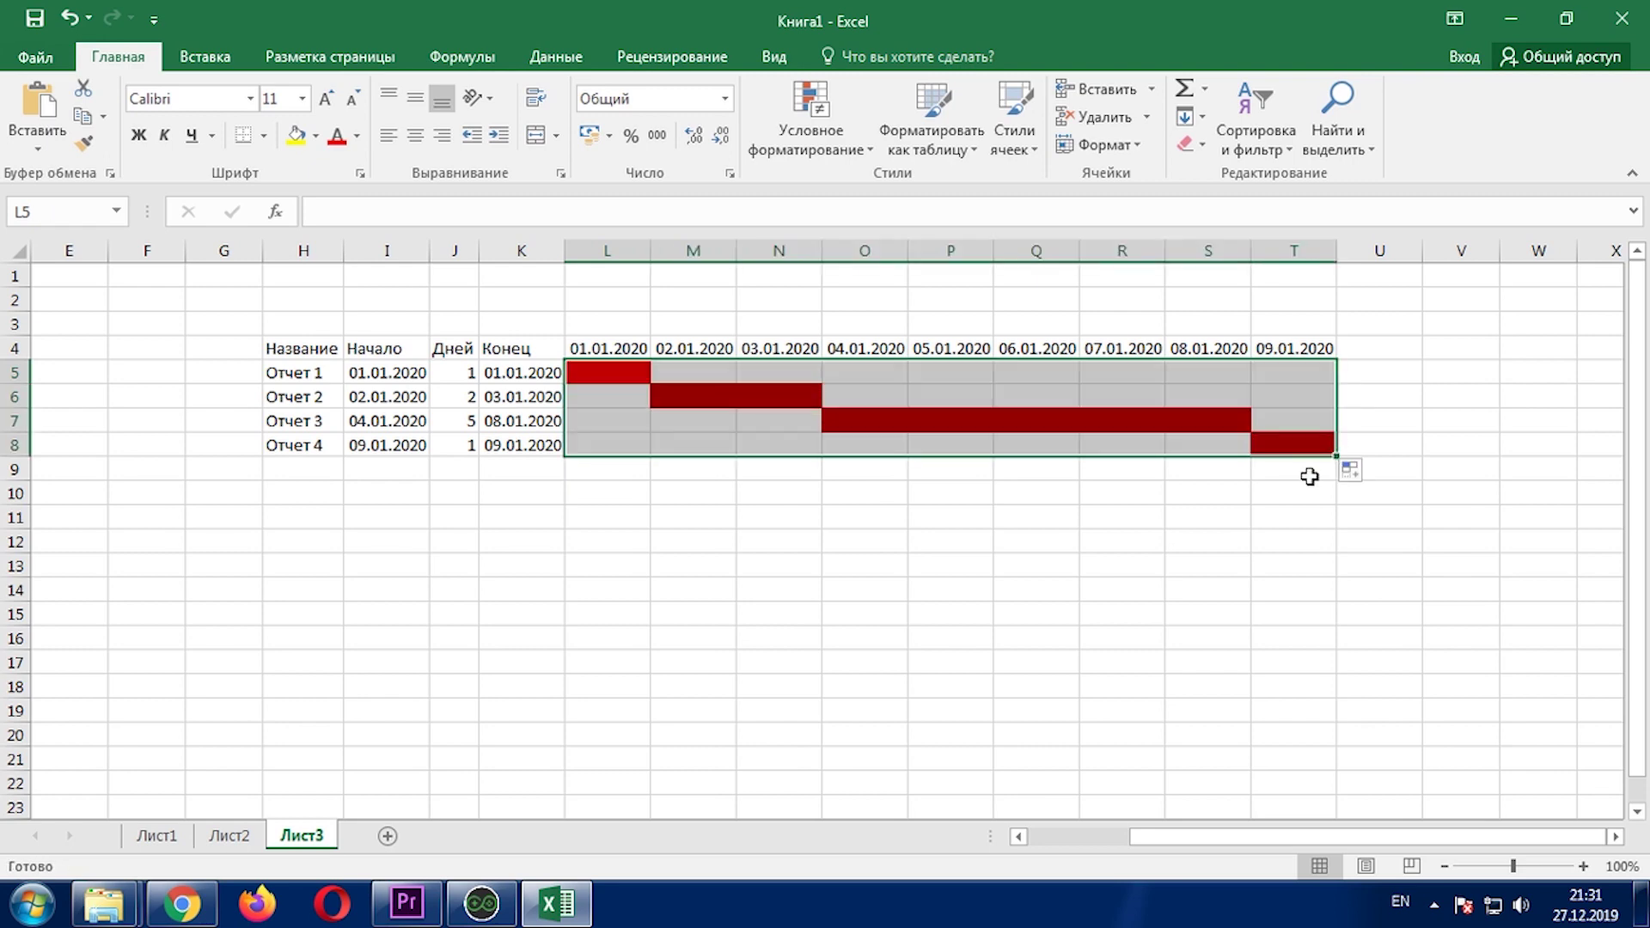
{"action": "left_click", "coordinate": [1041, 517]}
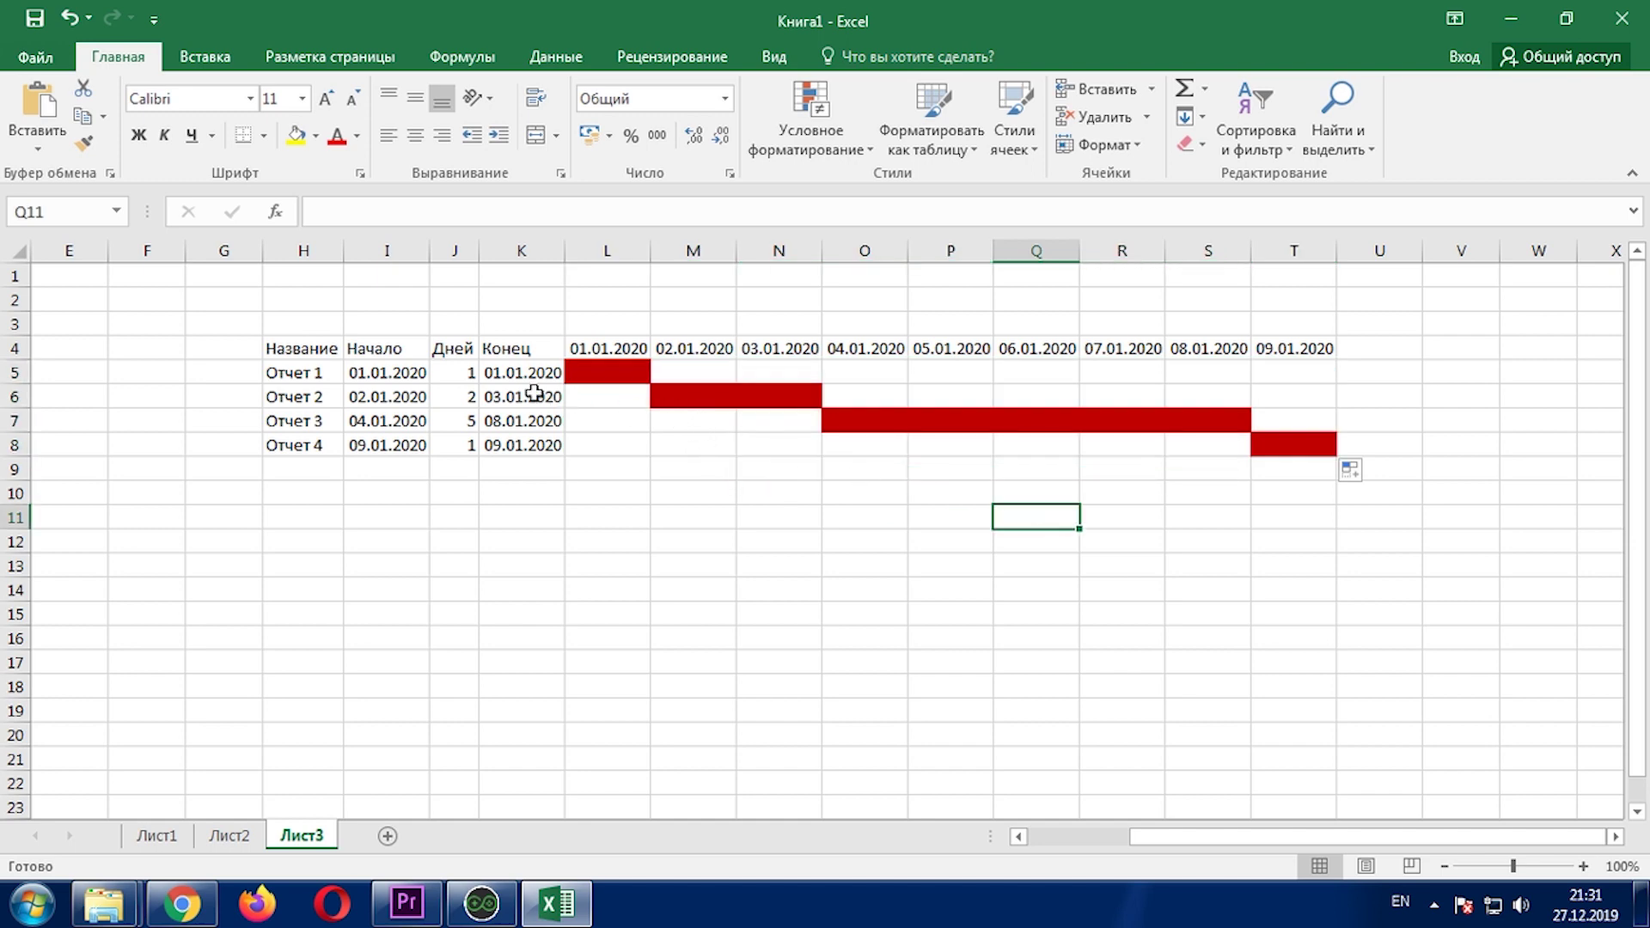
{"action": "left_click", "coordinate": [293, 374]}
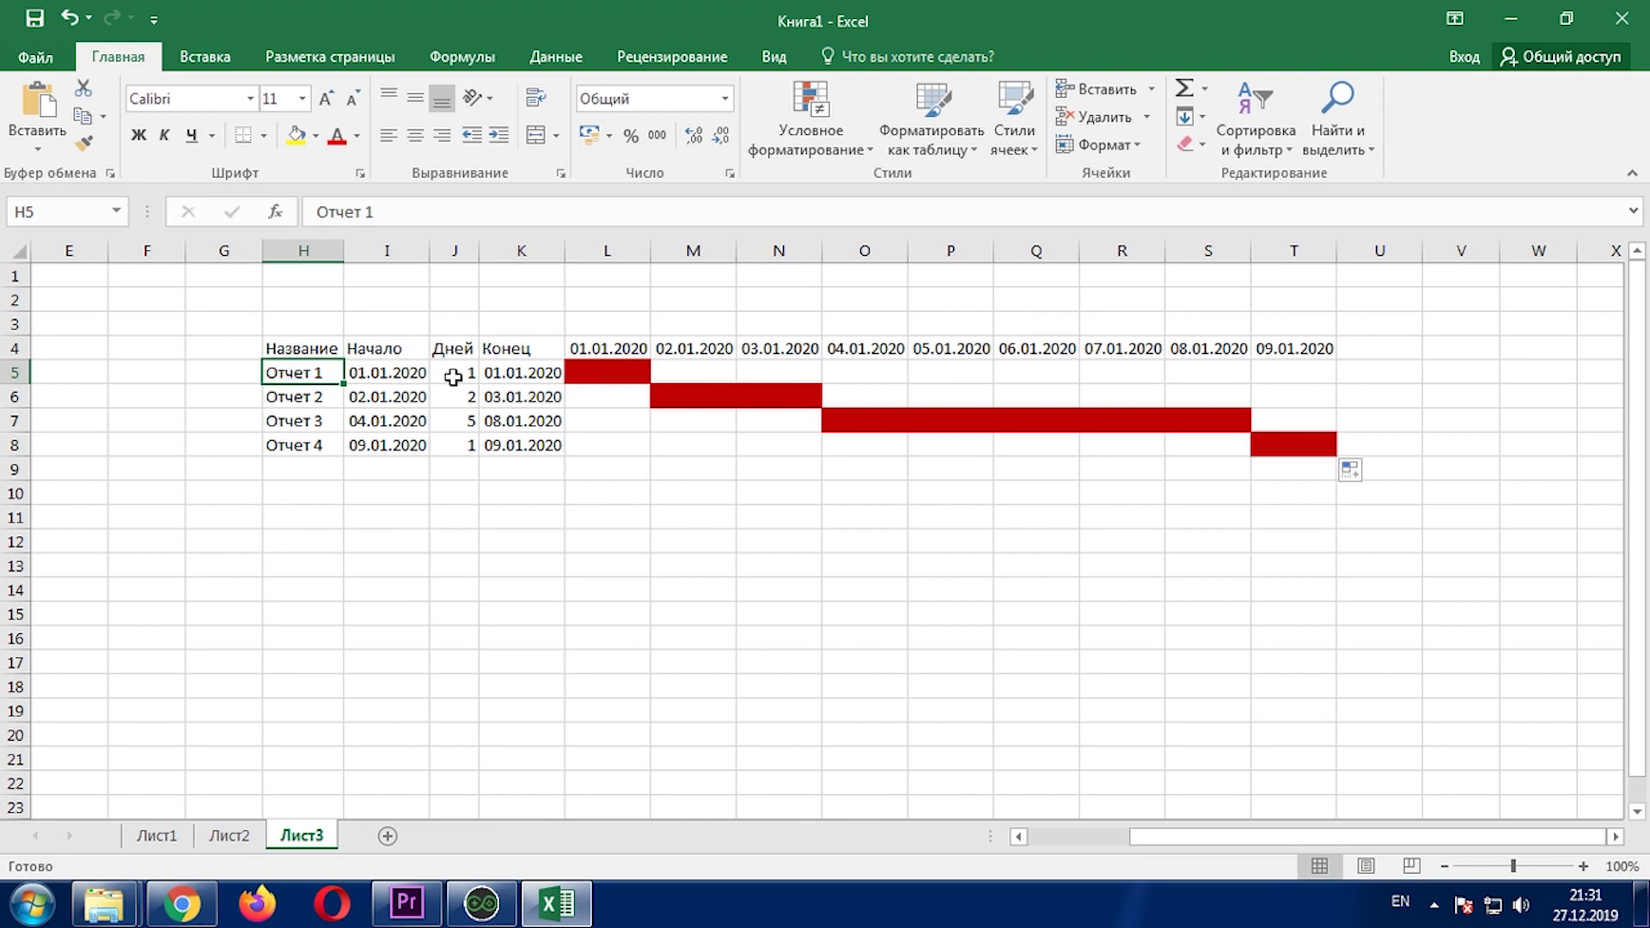
{"action": "left_click", "coordinate": [453, 378]}
{"action": "left_click", "coordinate": [576, 373]}
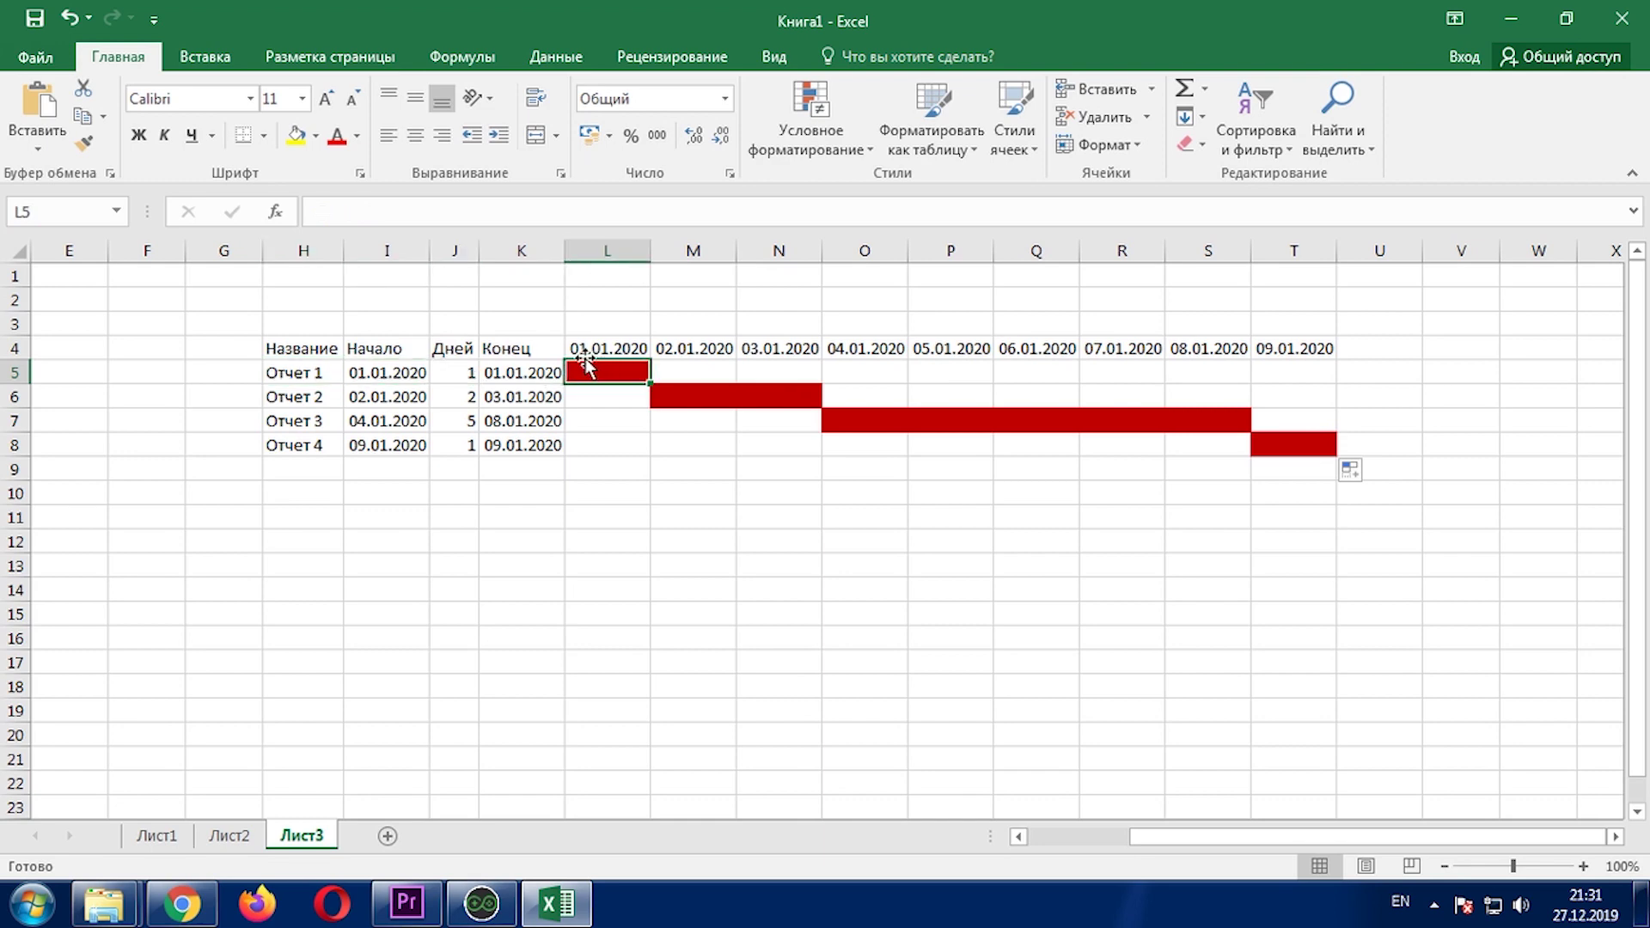
- Verify the bars for Отчет 2 (M6:N6), Отчет 3 (five days, row 7) and Отчет 4 (T8)
{"action": "left_click", "coordinate": [306, 400]}
{"action": "left_click", "coordinate": [453, 397]}
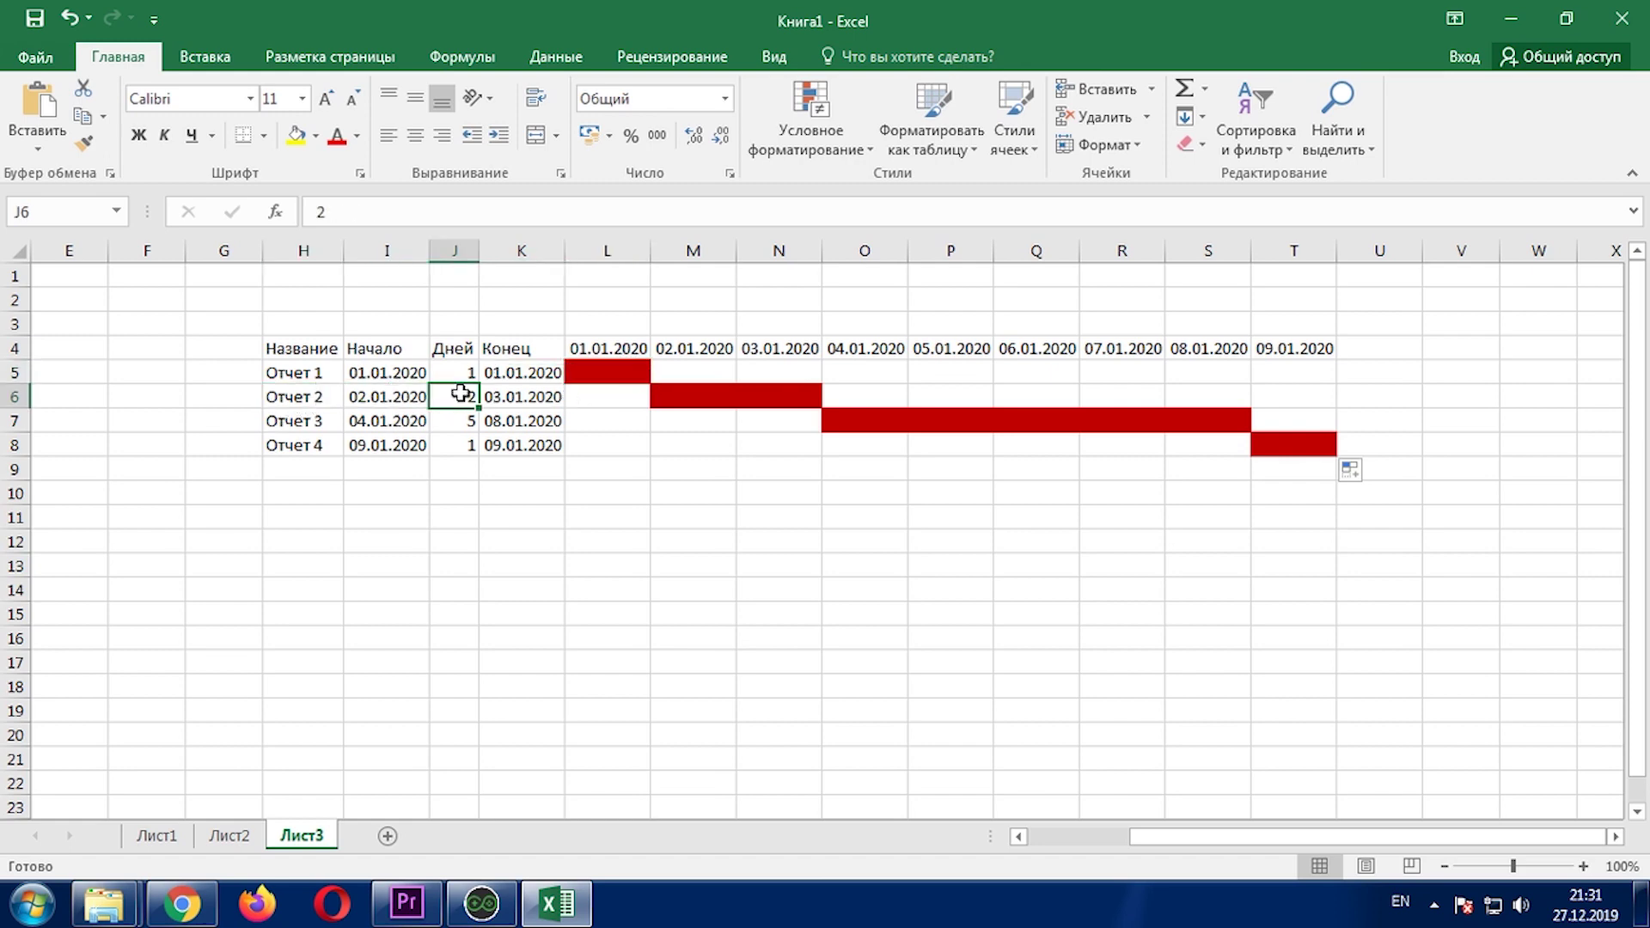
{"action": "left_click_drag", "start_coordinate": [694, 393], "coordinate": [802, 400]}
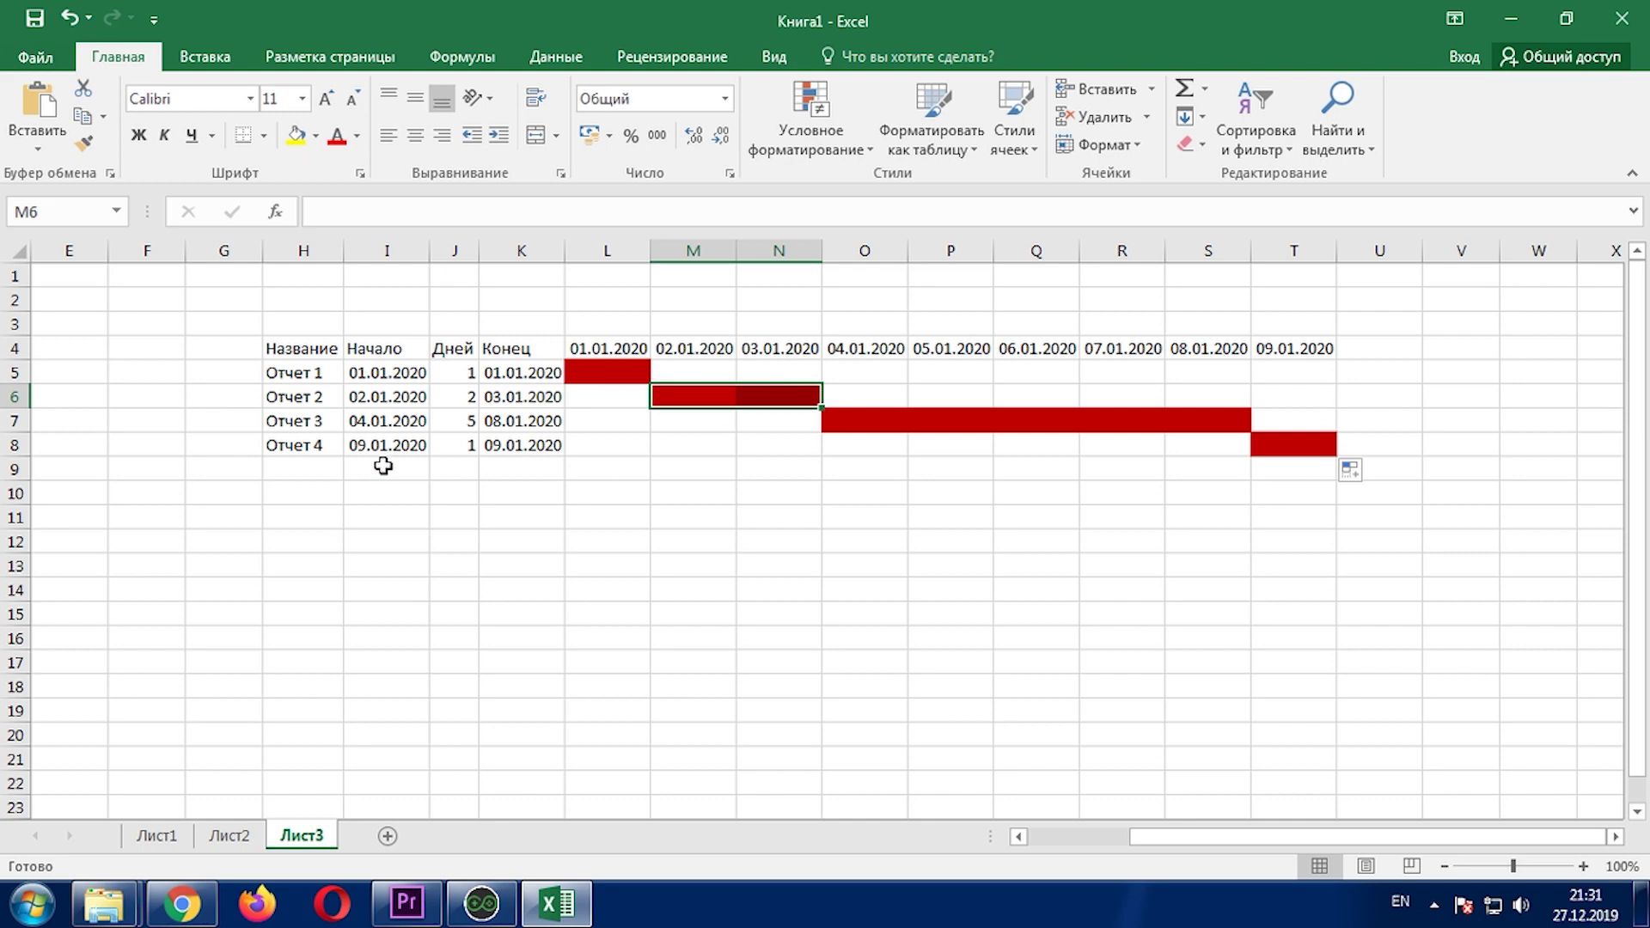
{"action": "left_click", "coordinate": [450, 427]}
{"action": "left_click_drag", "start_coordinate": [850, 425], "coordinate": [1244, 423]}
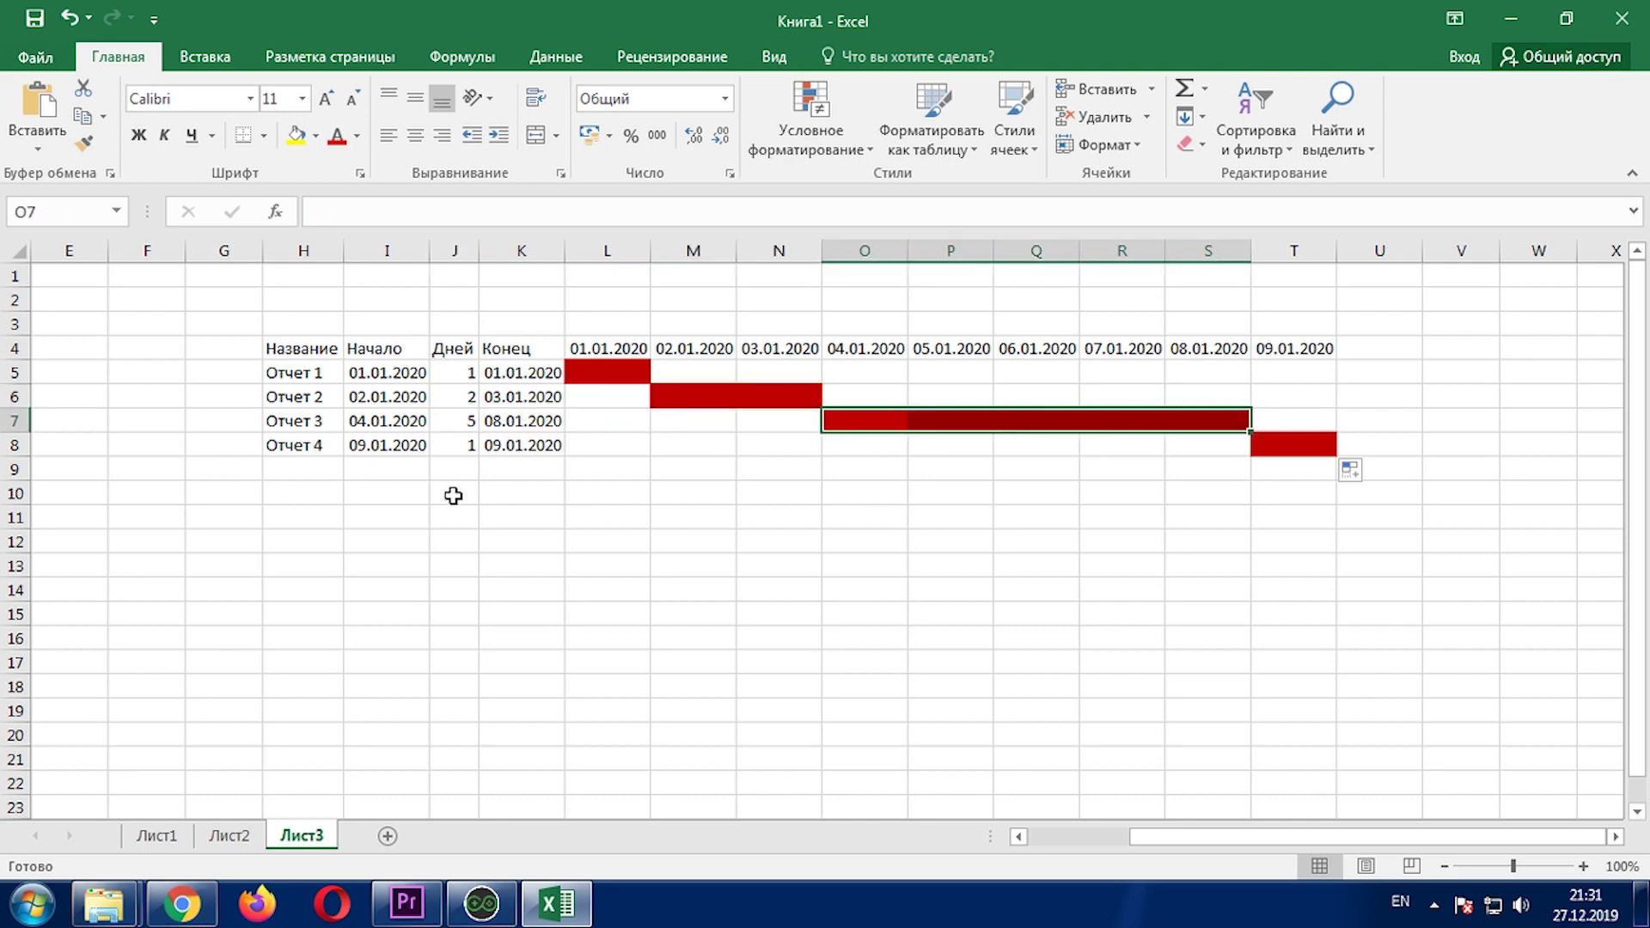
{"action": "left_click", "coordinate": [1278, 443]}
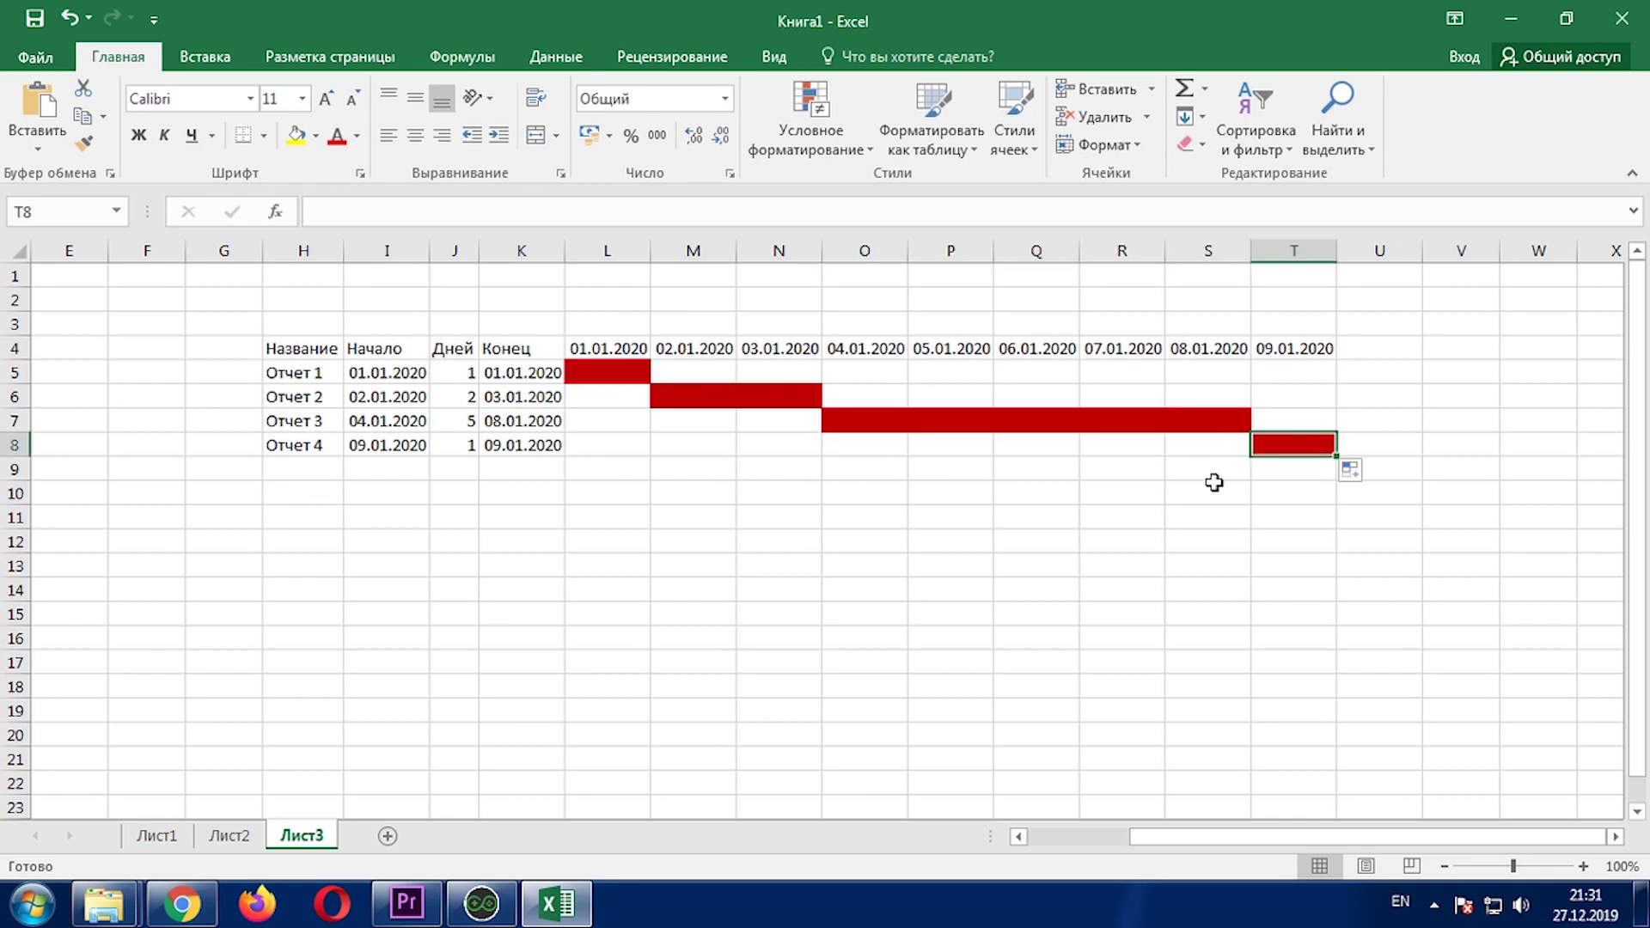
{"action": "left_click", "coordinate": [994, 539]}
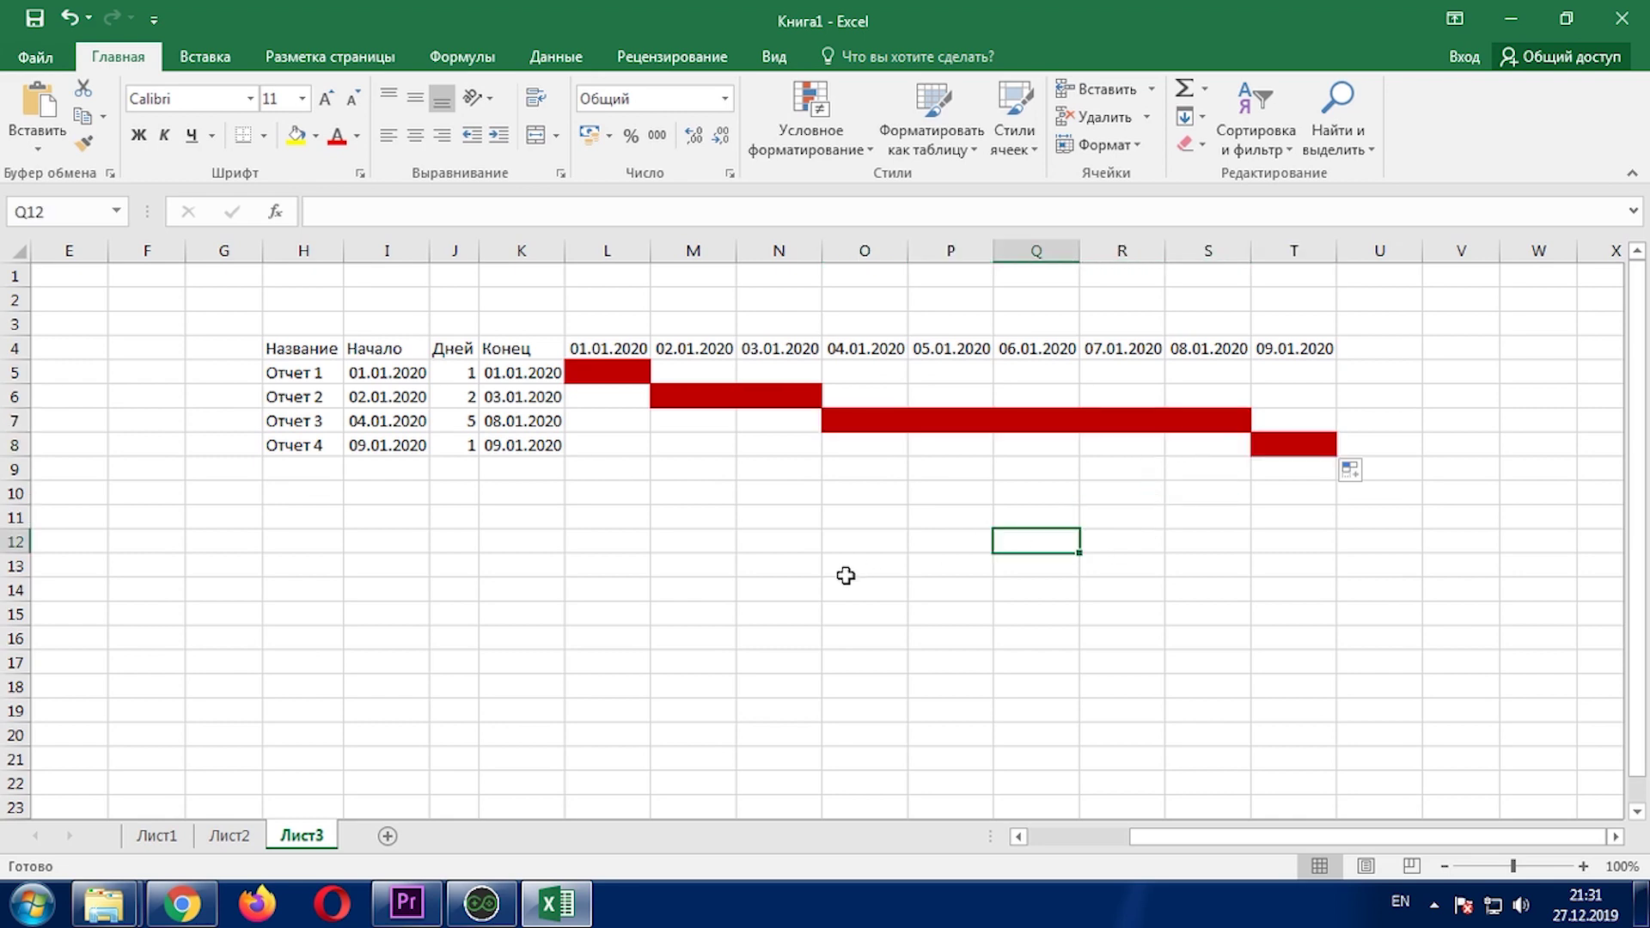